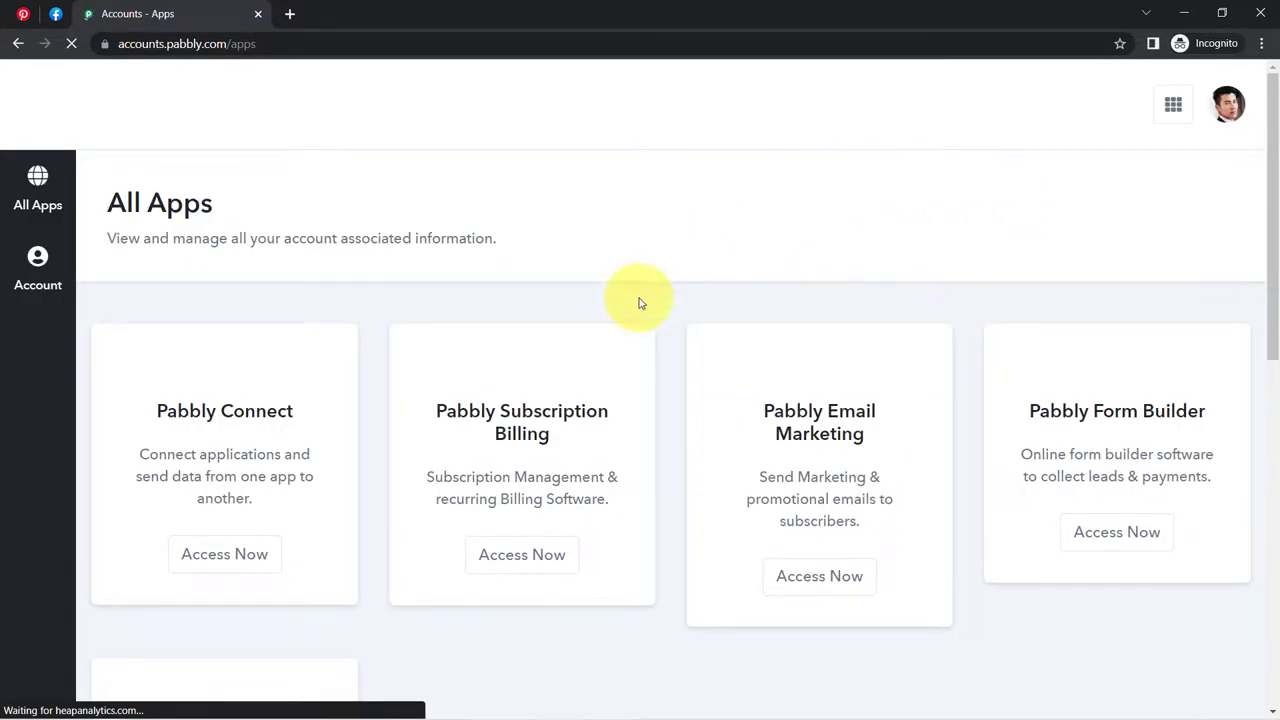
- Create a Pabbly Connect workflow named 'Post Pinterest Pins to Facebook Page Automatically'
click(203, 566)
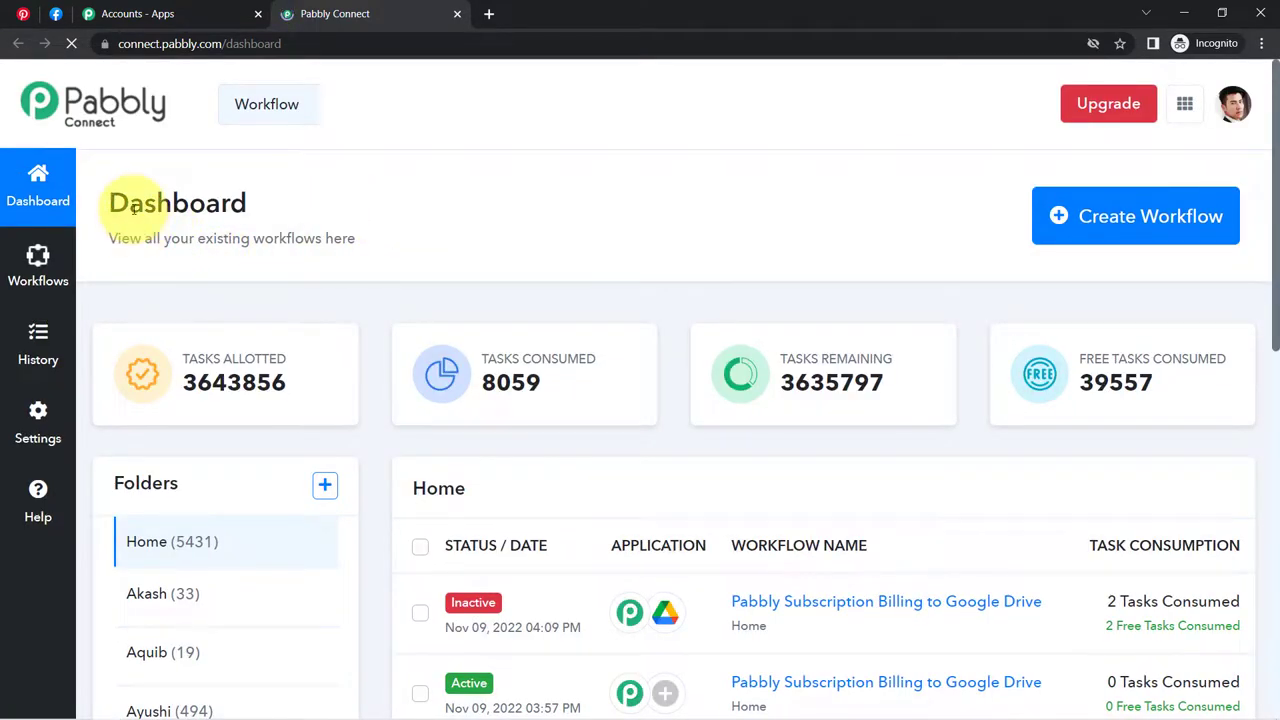
drag(133, 208, 290, 213)
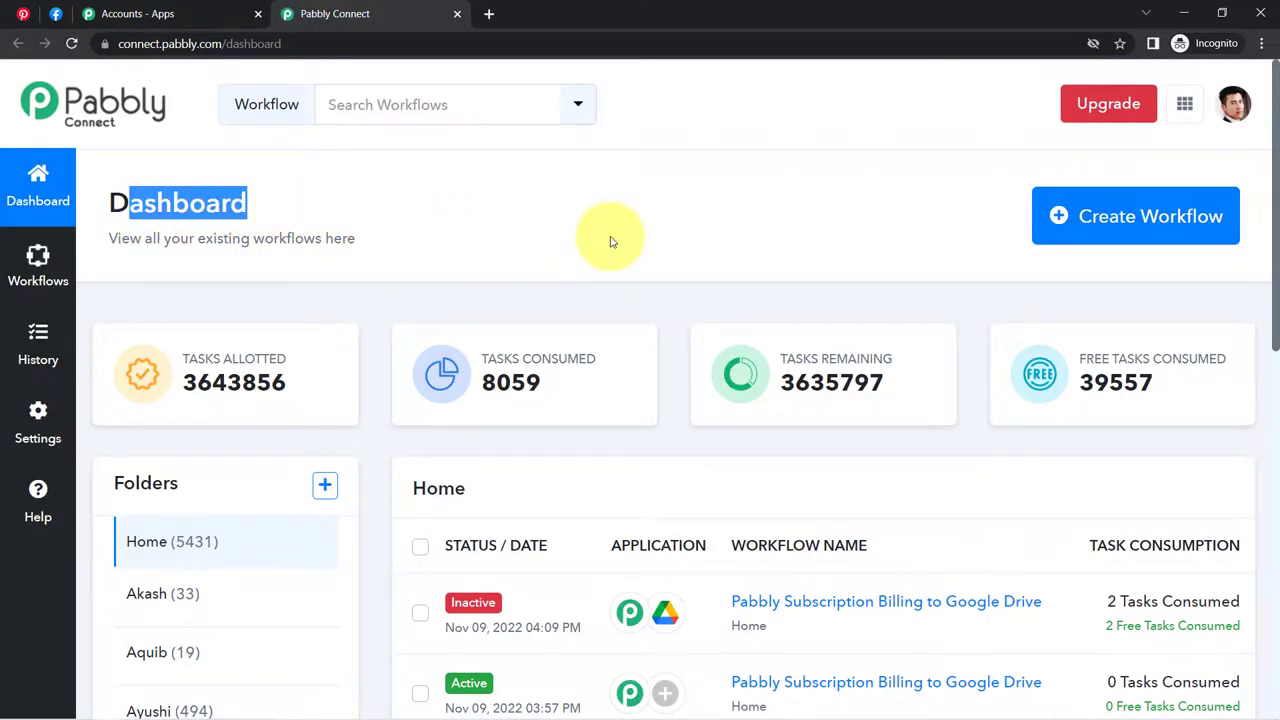
click(1128, 217)
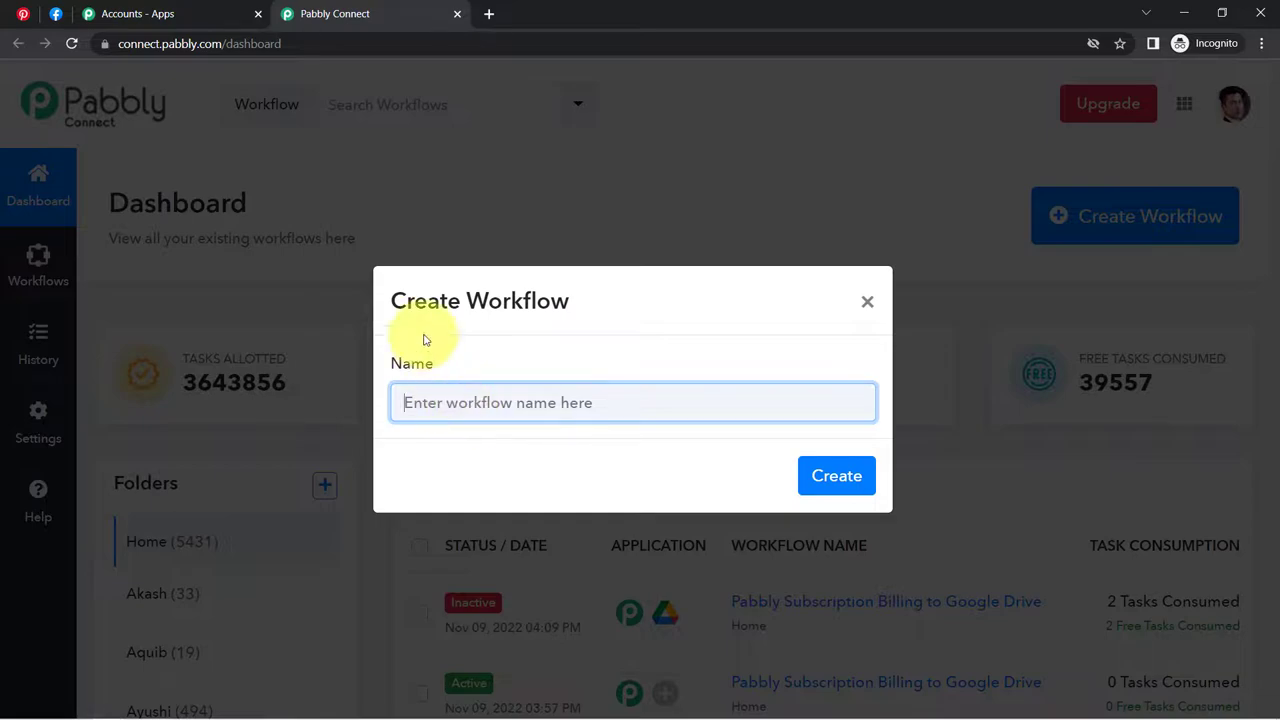
drag(440, 300, 551, 302)
click(475, 397)
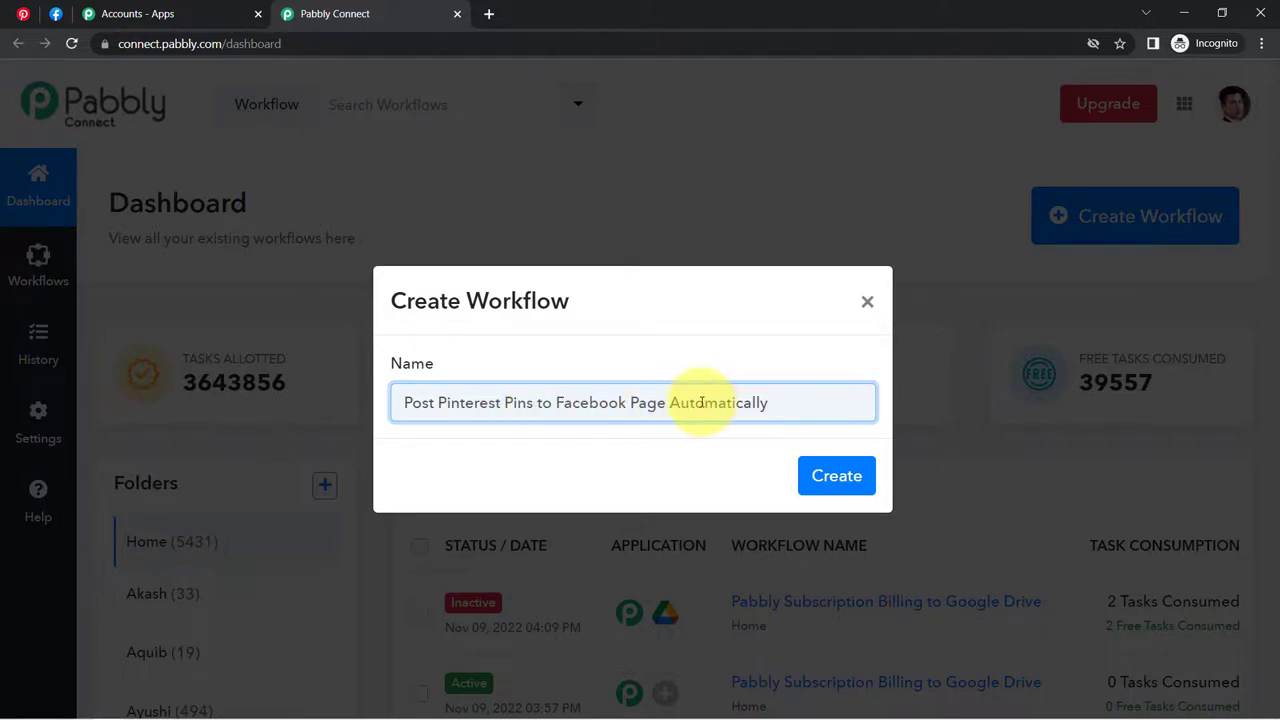
click(828, 475)
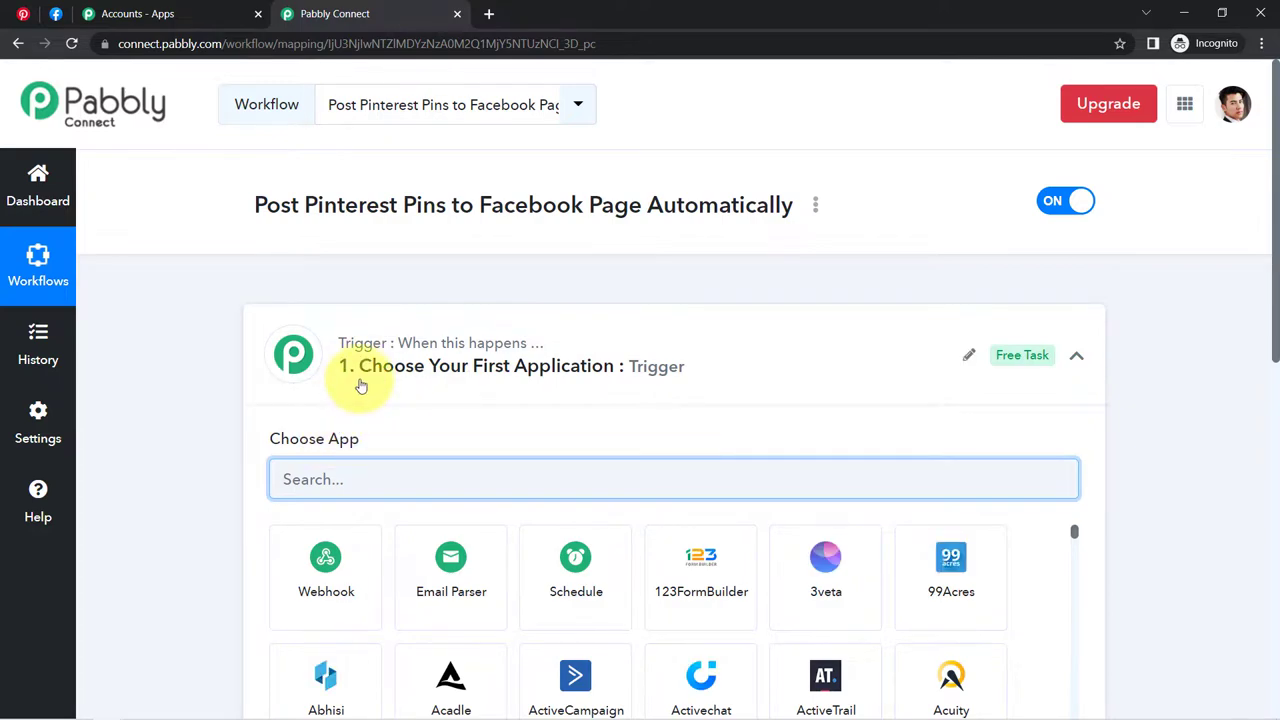
click(362, 386)
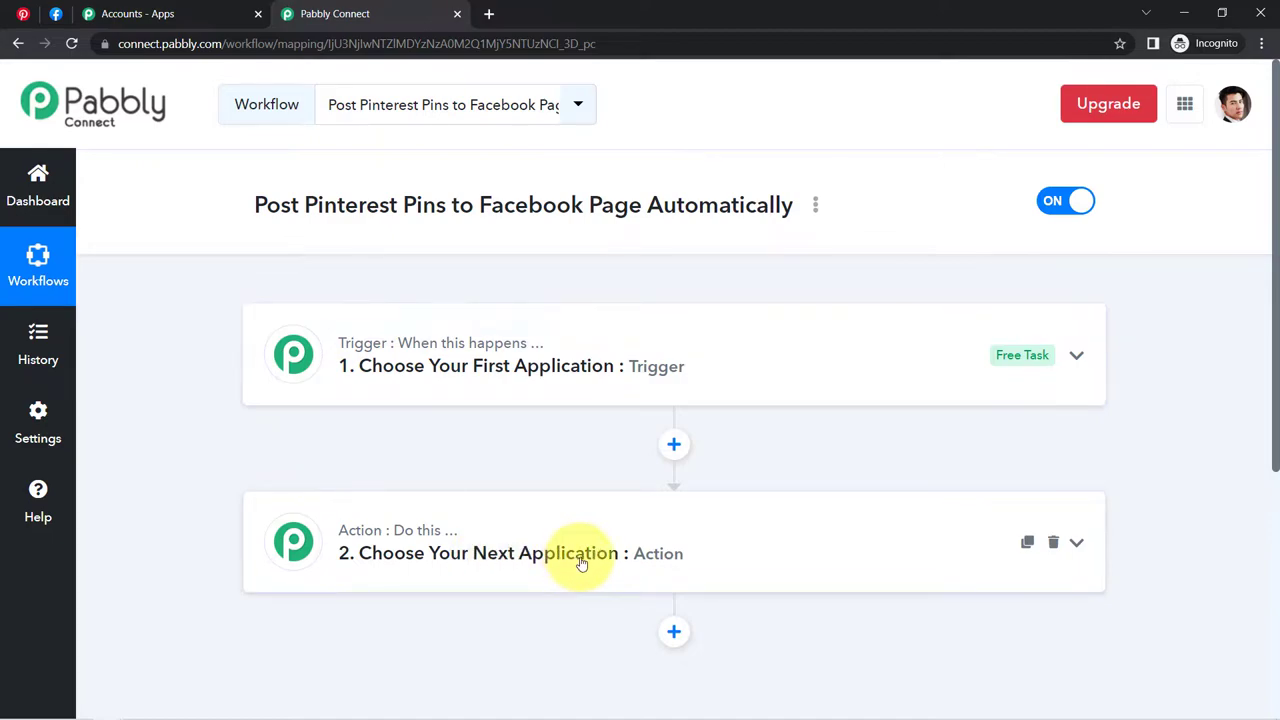
- Search 'pin' and choose Pinterest as the trigger app
drag(256, 205, 757, 200)
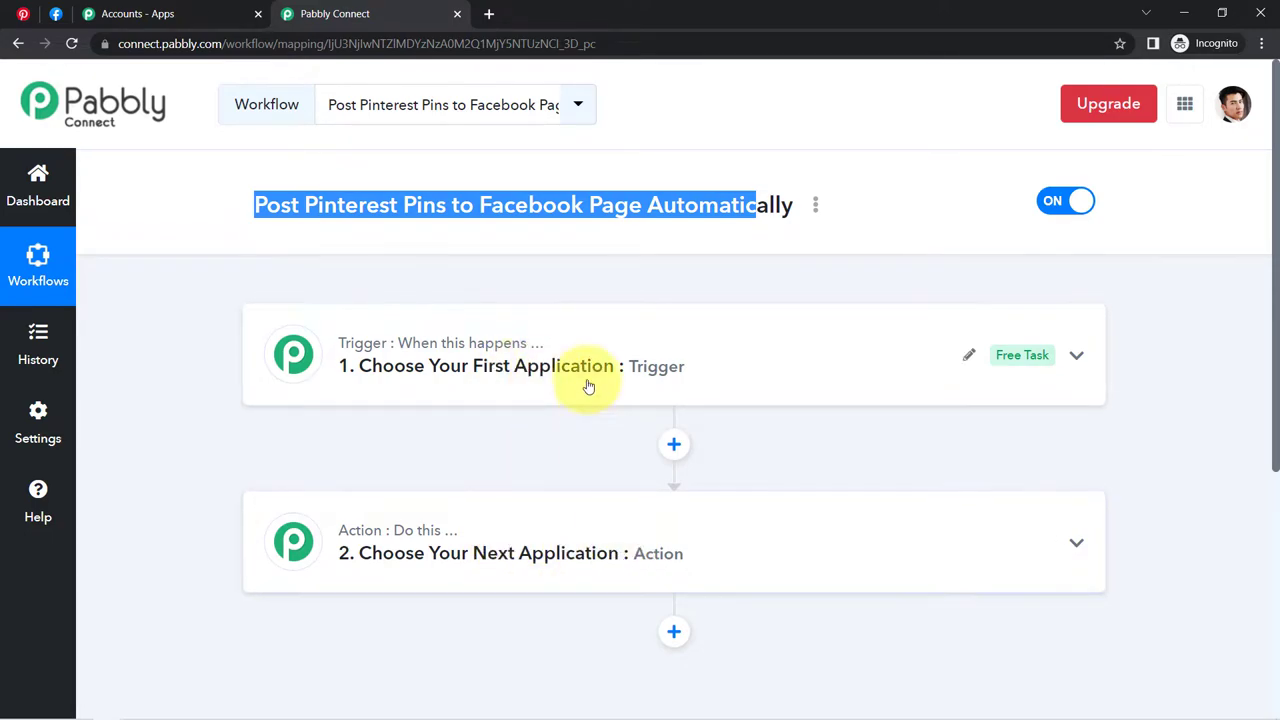
click(458, 400)
click(333, 482)
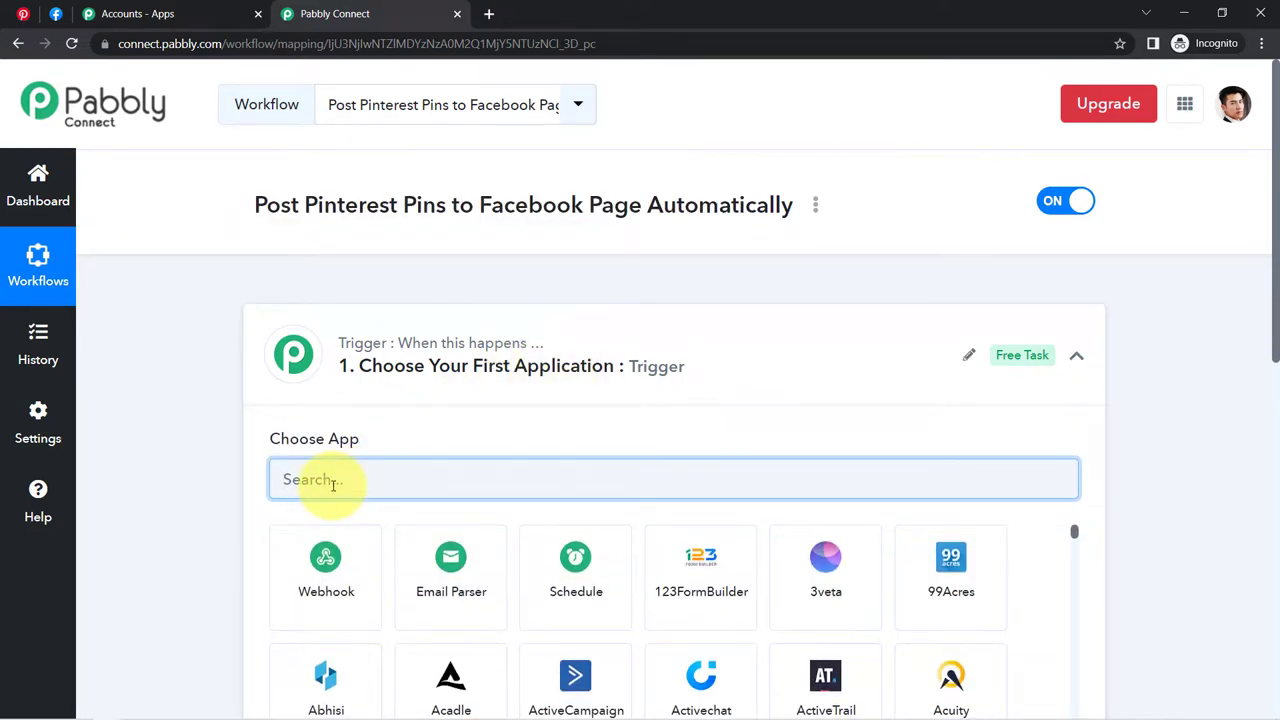
text(pin)
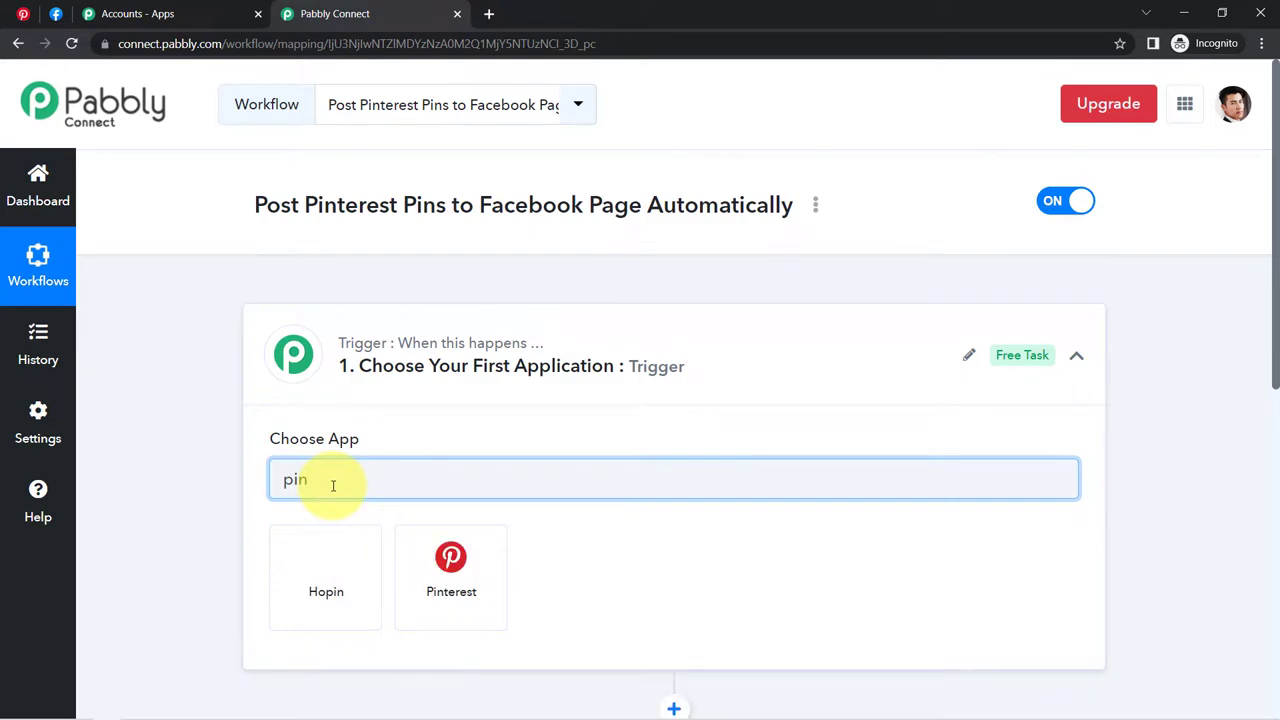
click(452, 570)
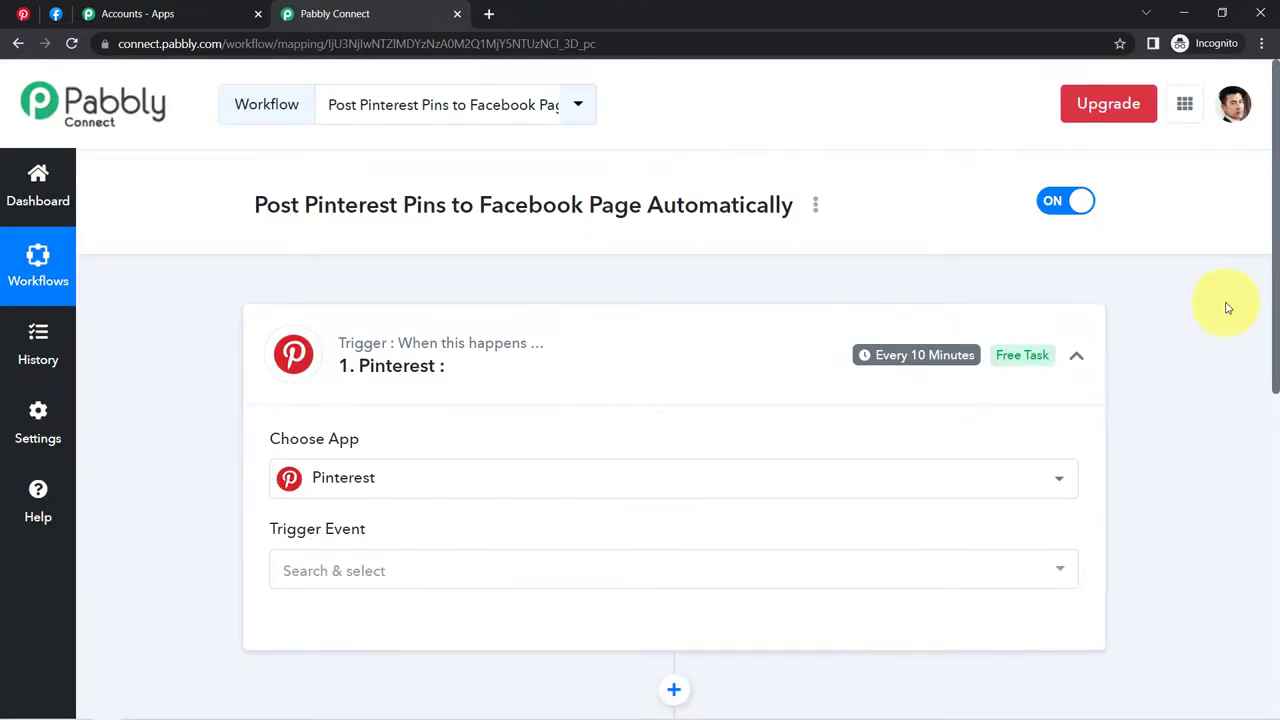
- Set the trigger event to New Pin and begin connecting a Pinterest account
drag(1277, 300, 1276, 386)
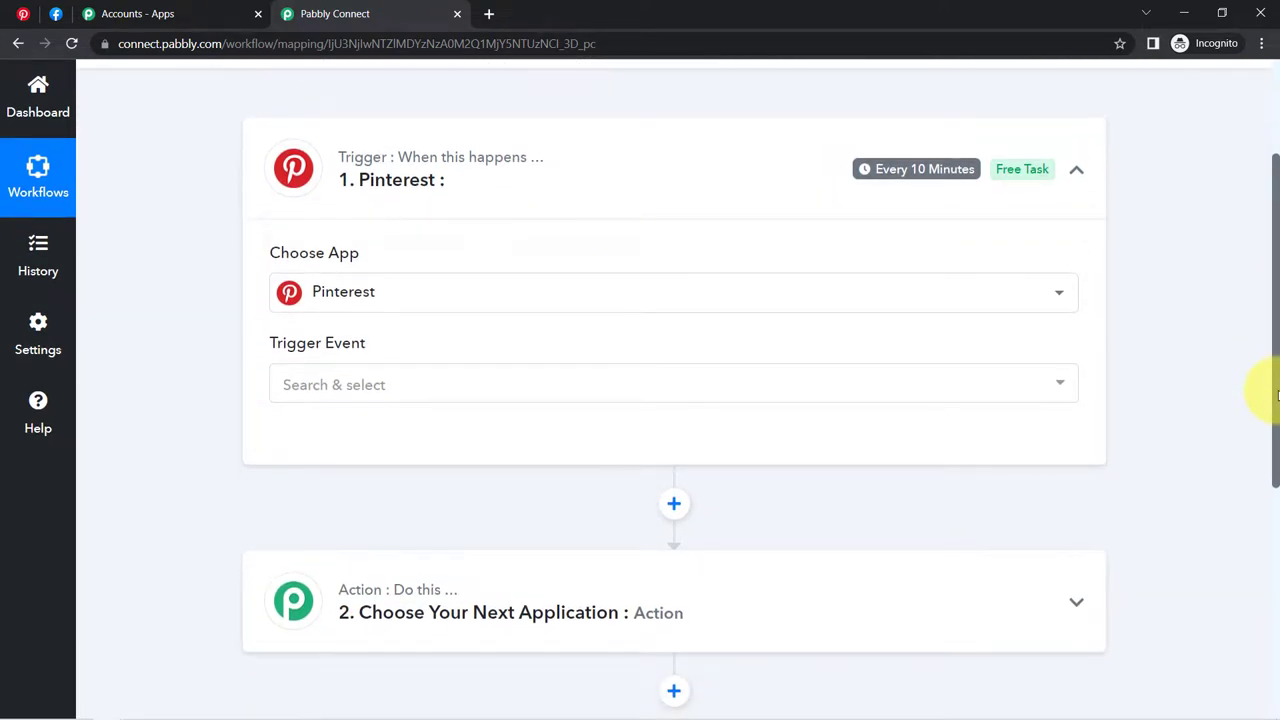
click(306, 389)
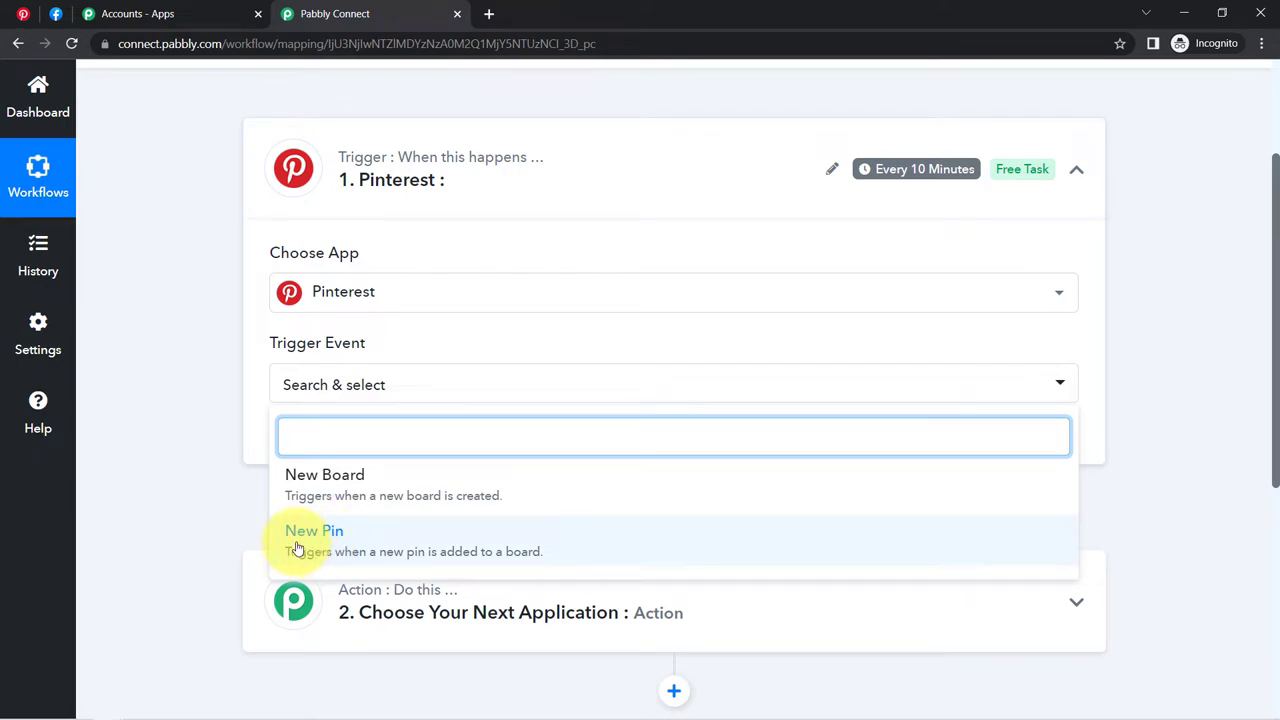
click(333, 548)
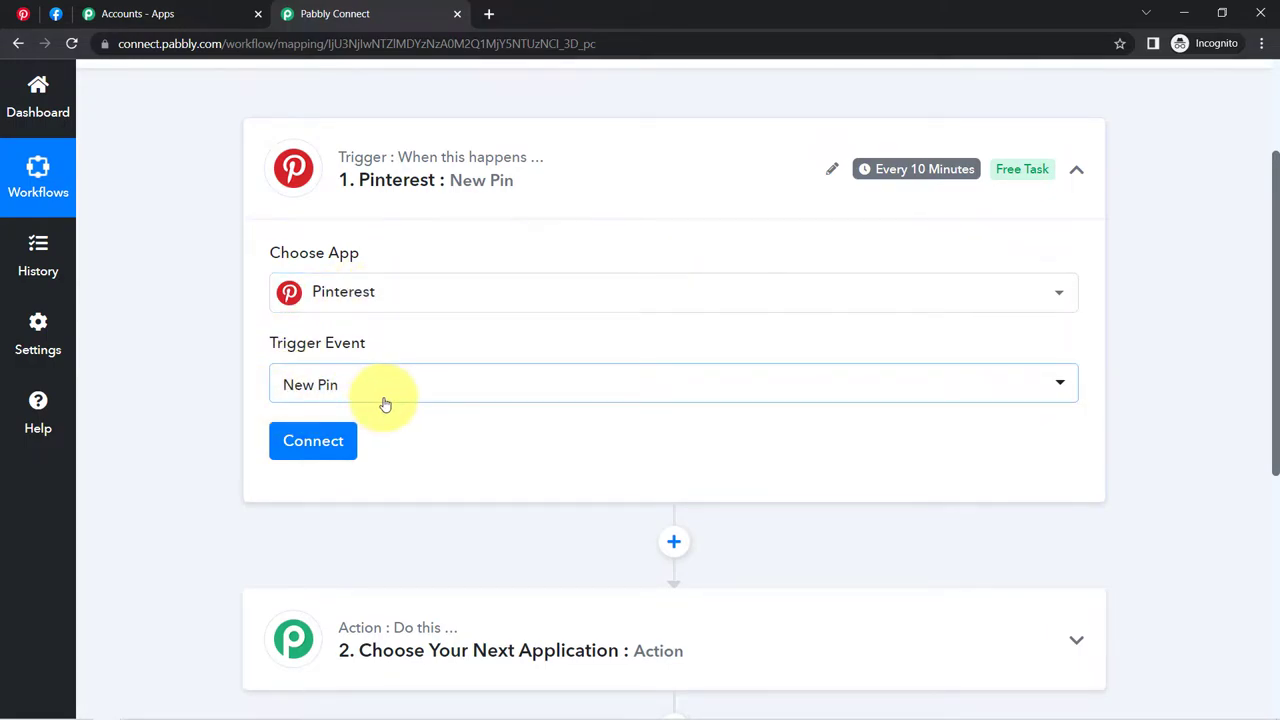
click(315, 442)
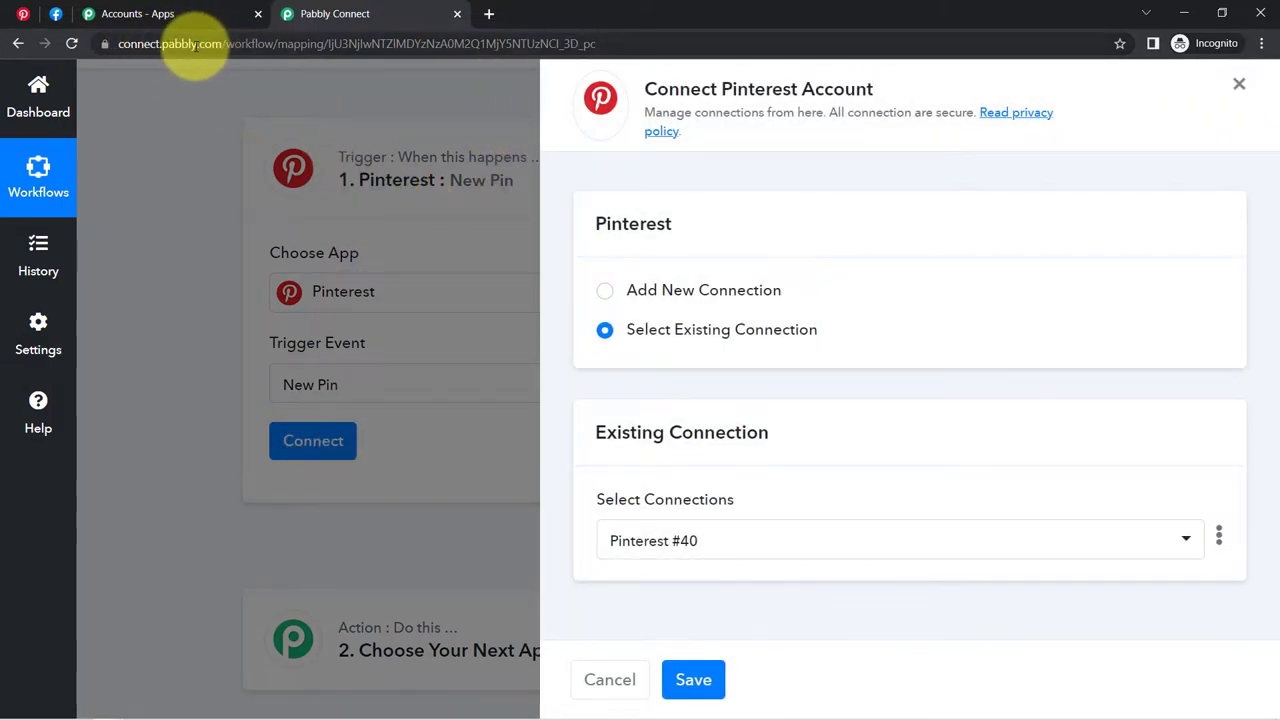
- Add a new Pinterest connection and grant Pabbly Connect access to the account
click(23, 14)
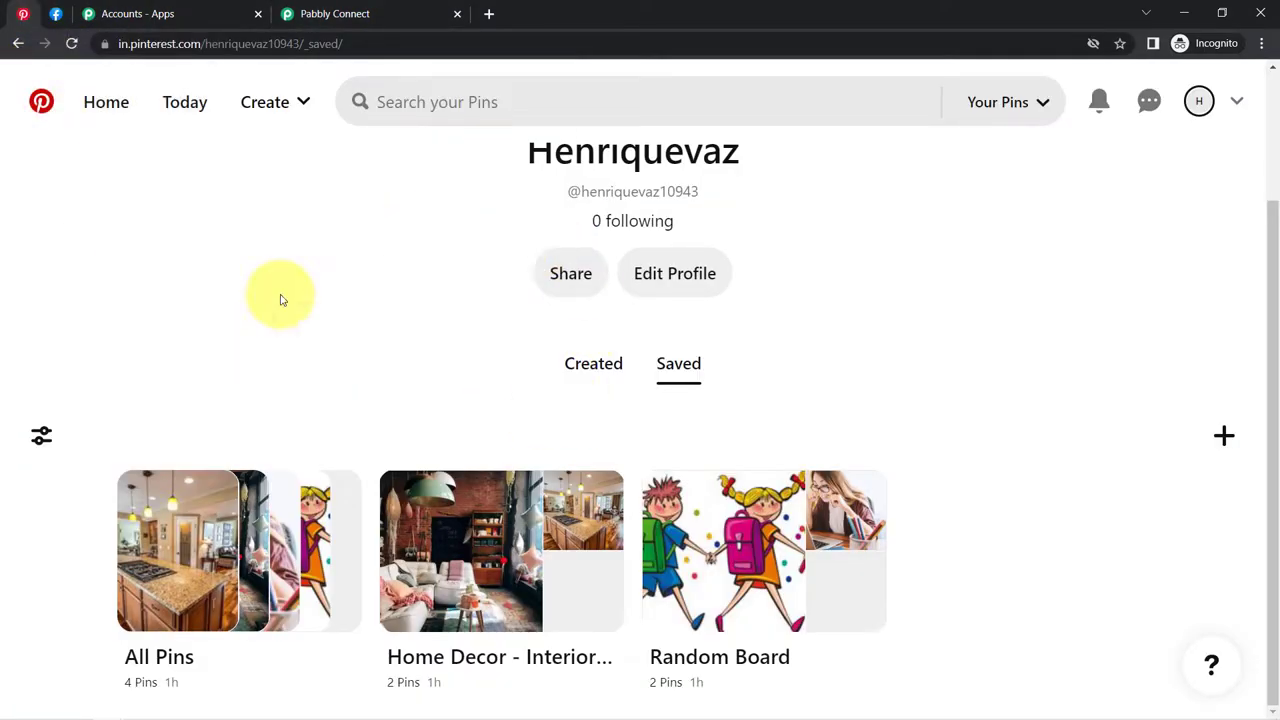
click(302, 13)
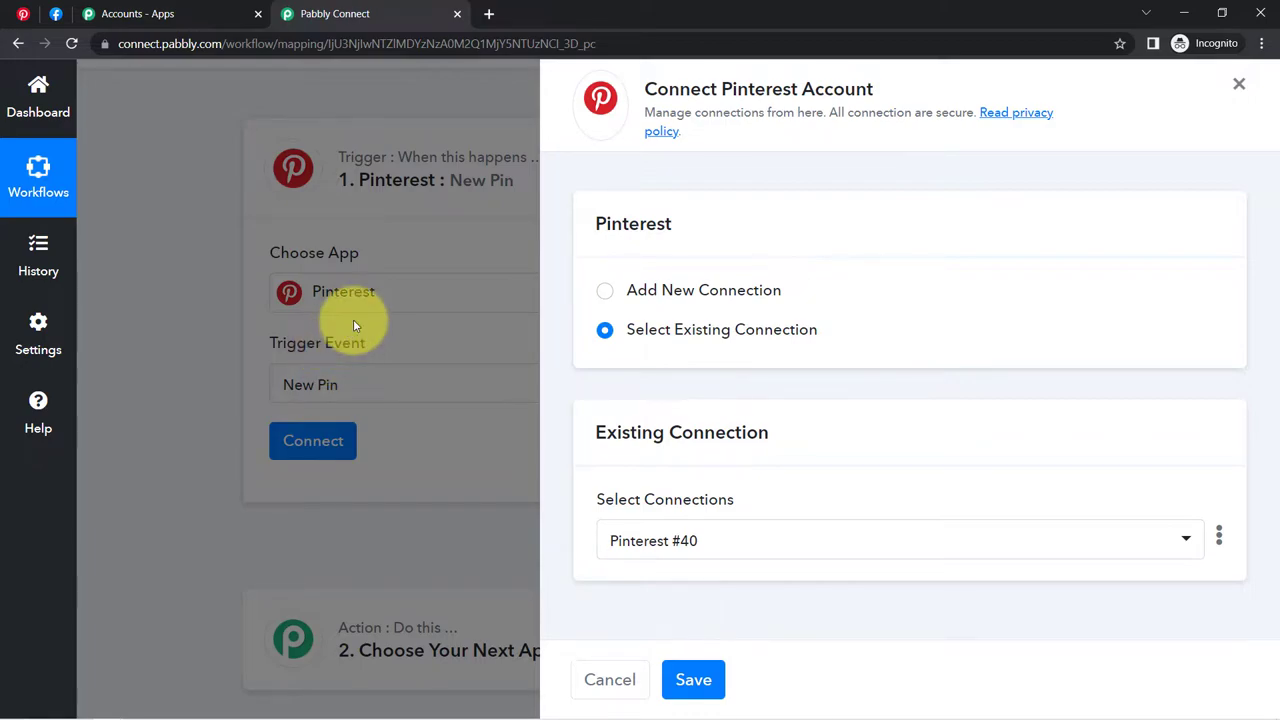
click(651, 289)
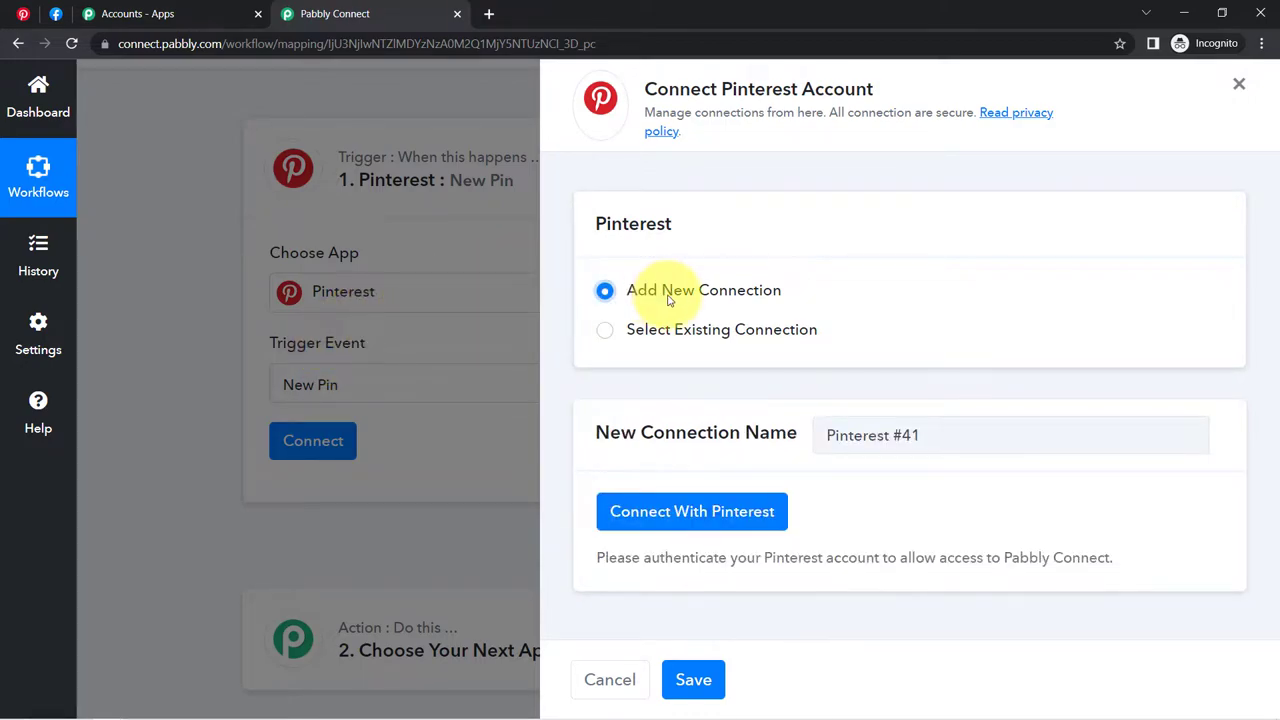
click(643, 517)
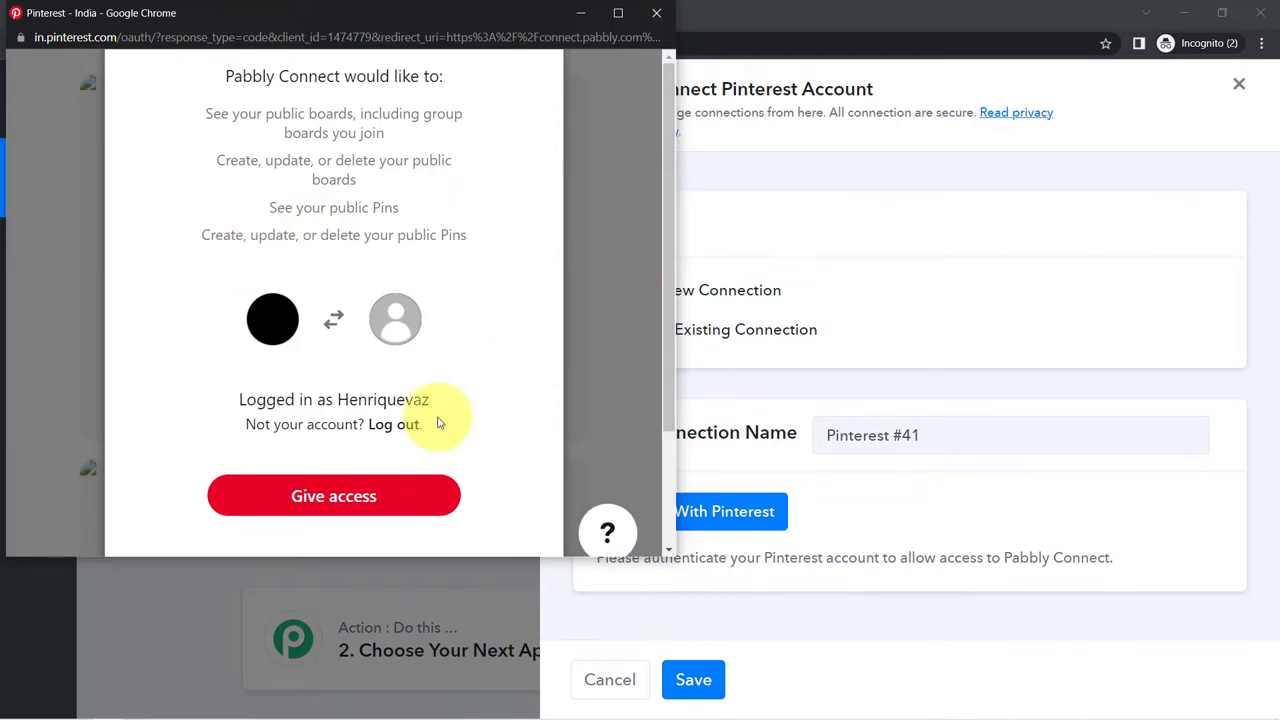
click(329, 500)
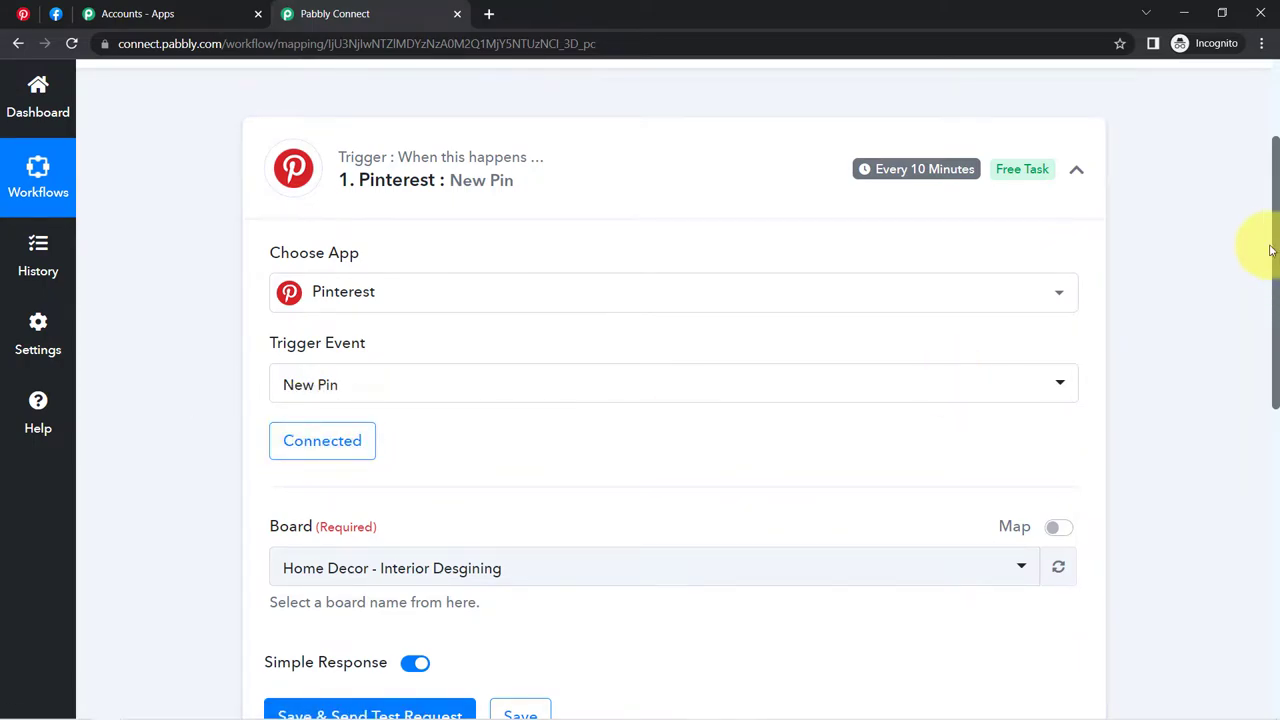
- Set the trigger's Board to Home Decor - Interior Desgining, cross-checking the boards on Pinterest
drag(1275, 250, 1275, 360)
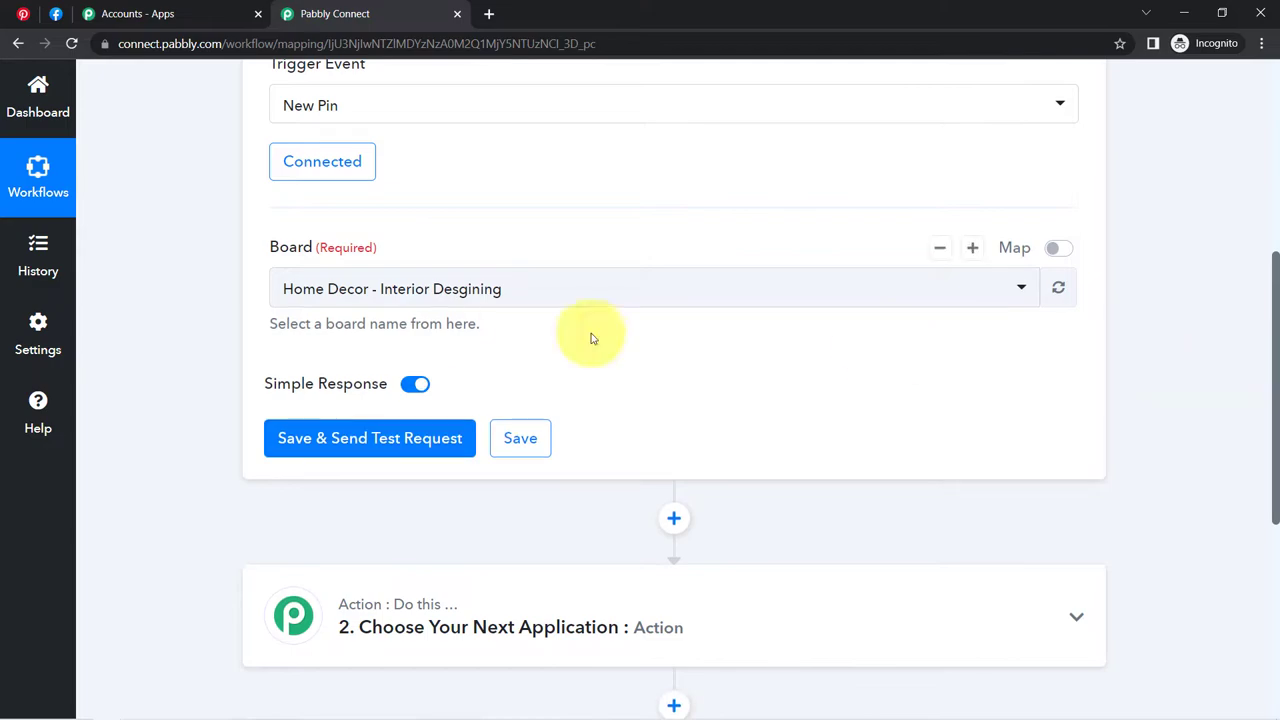
click(24, 13)
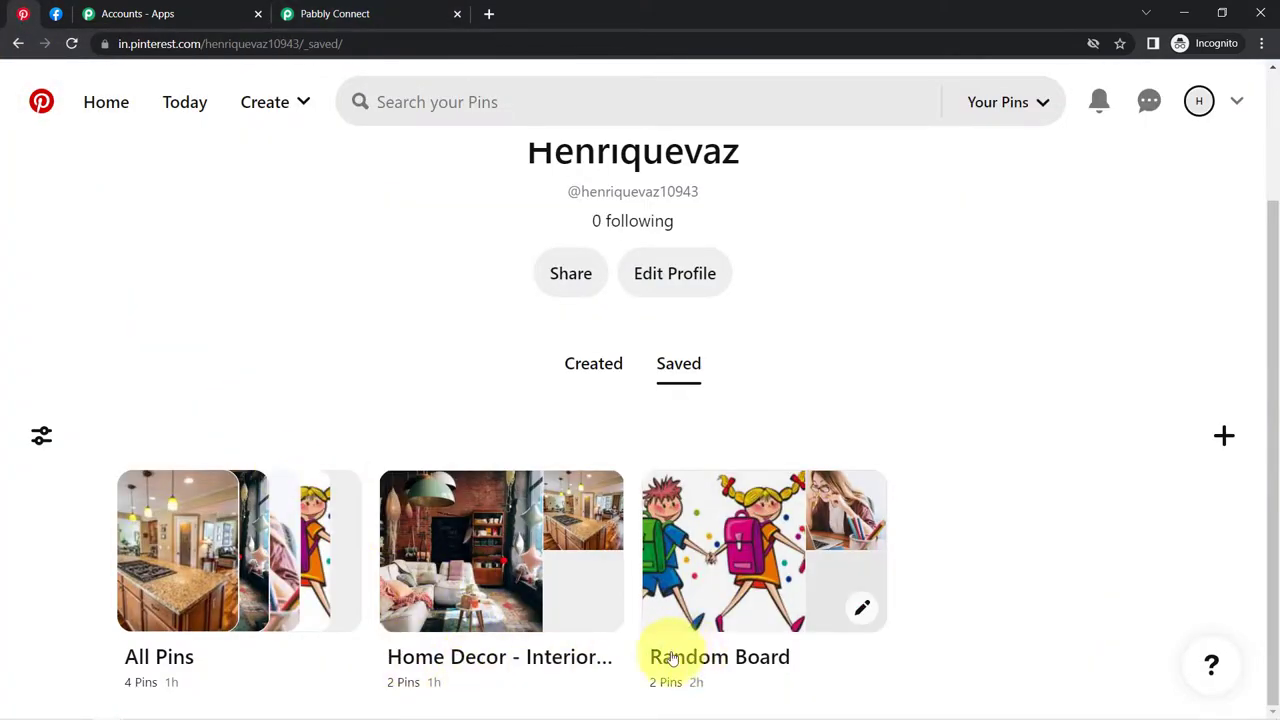
click(320, 13)
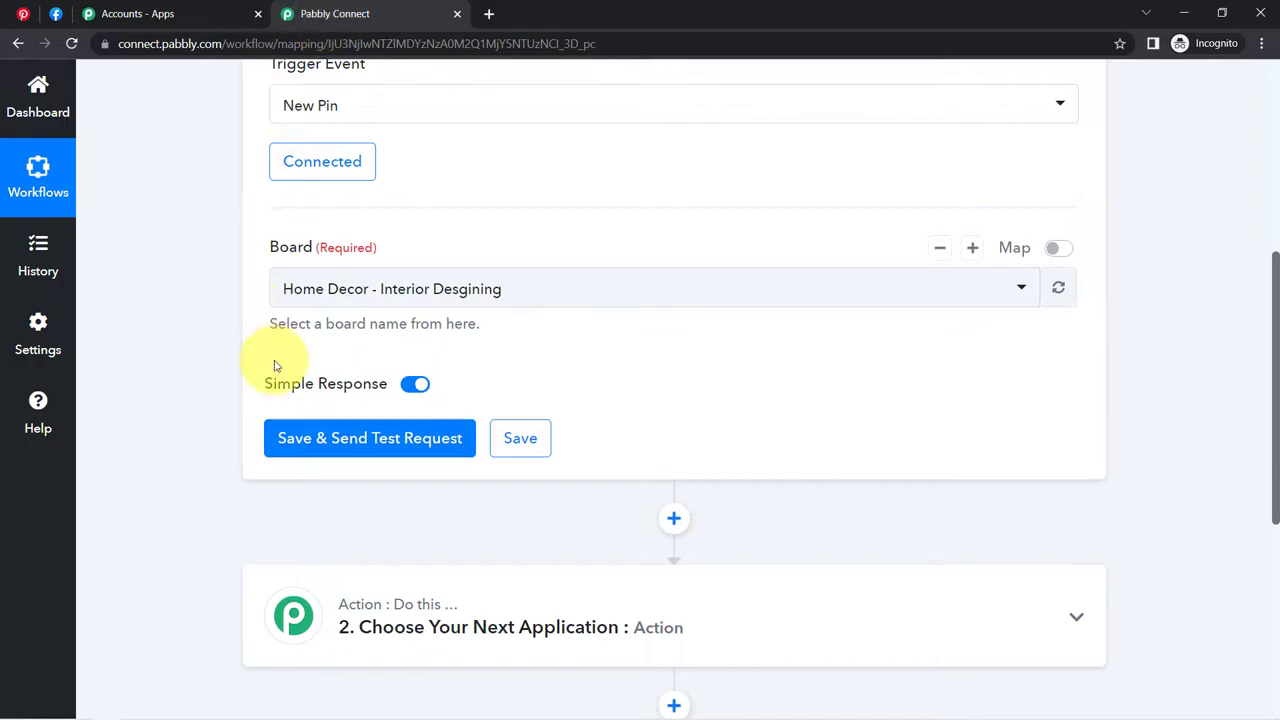
click(309, 300)
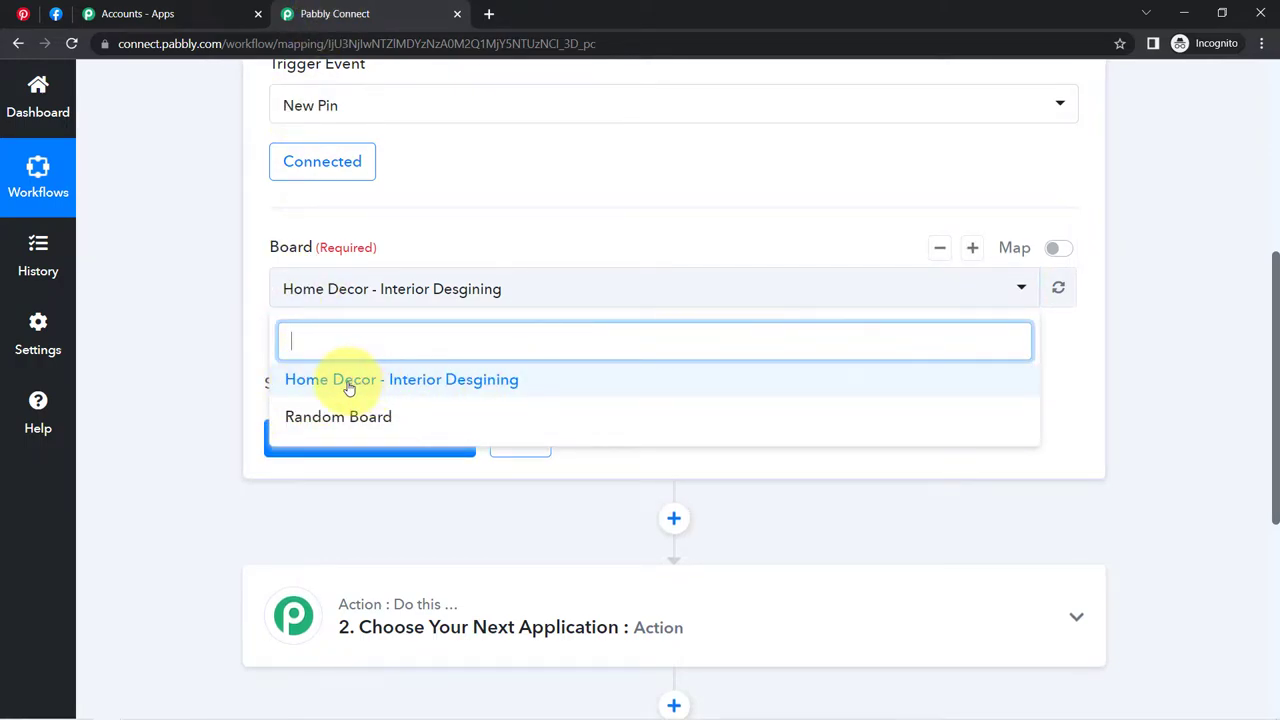
click(398, 387)
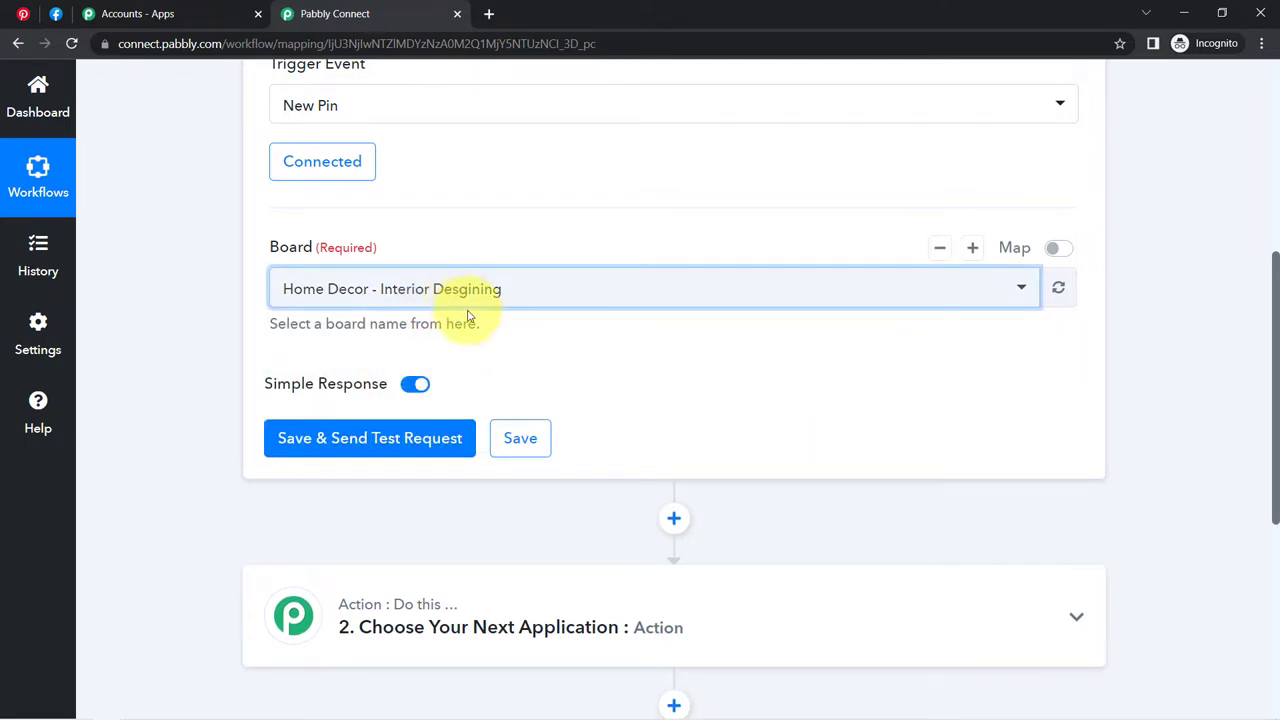
drag(1275, 311, 1275, 338)
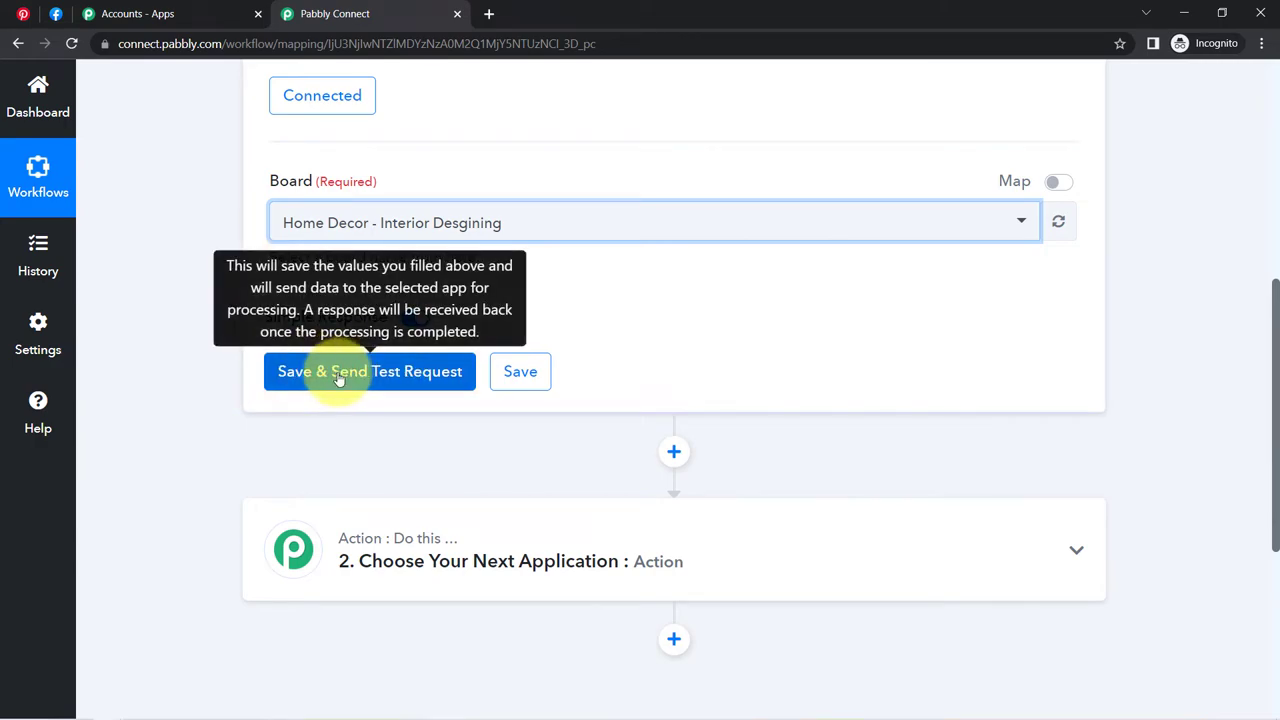
click(25, 13)
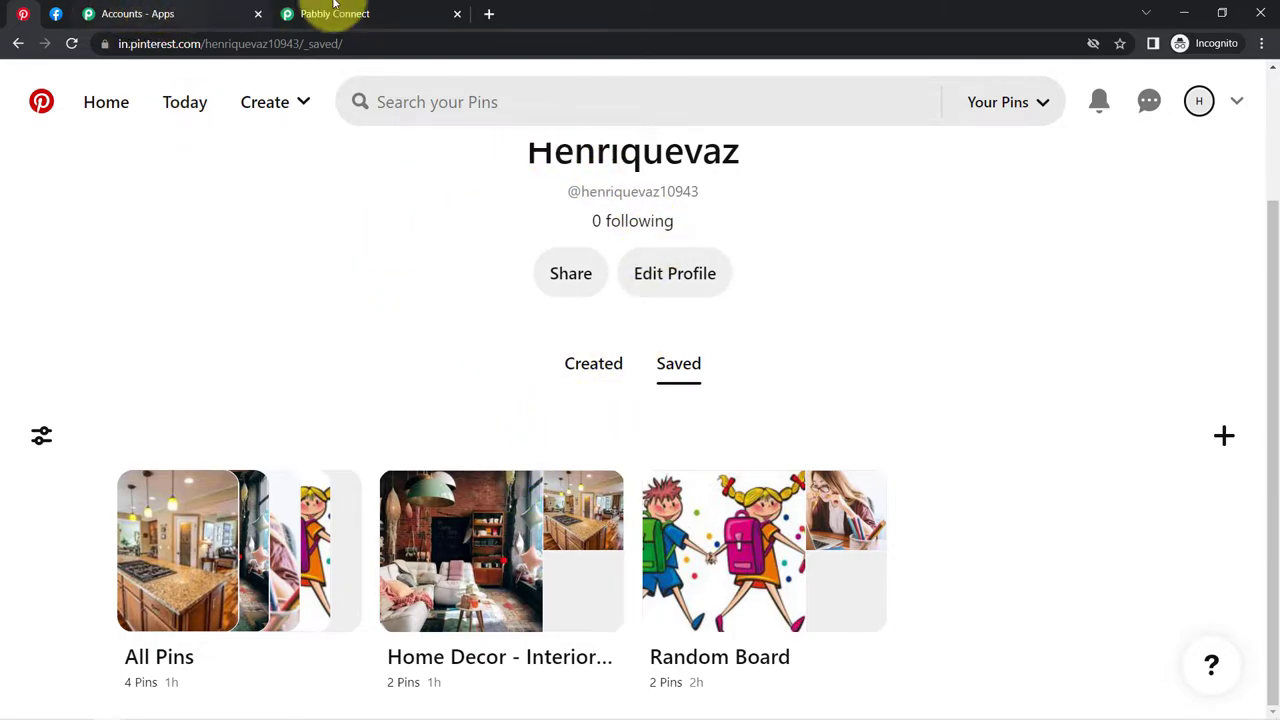
click(388, 13)
- Save the trigger and fetch a test pin titled Classic Kitchen Interior
click(299, 370)
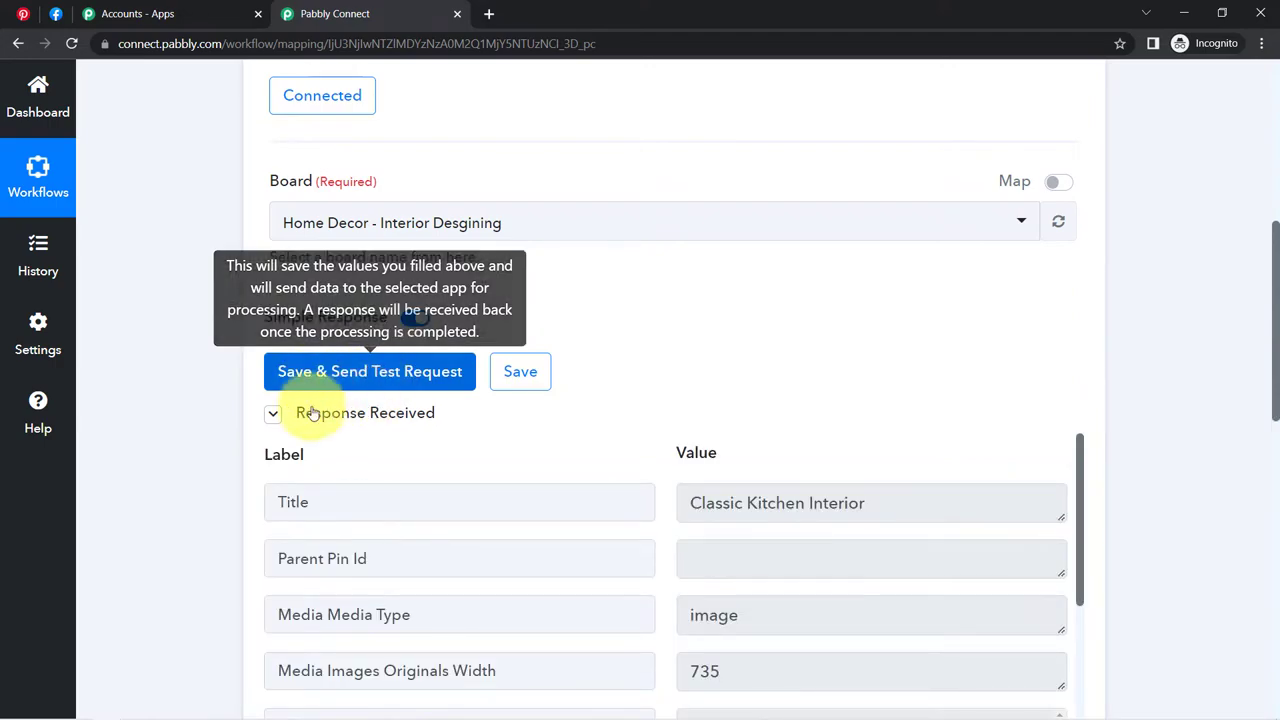
drag(1277, 332, 1277, 405)
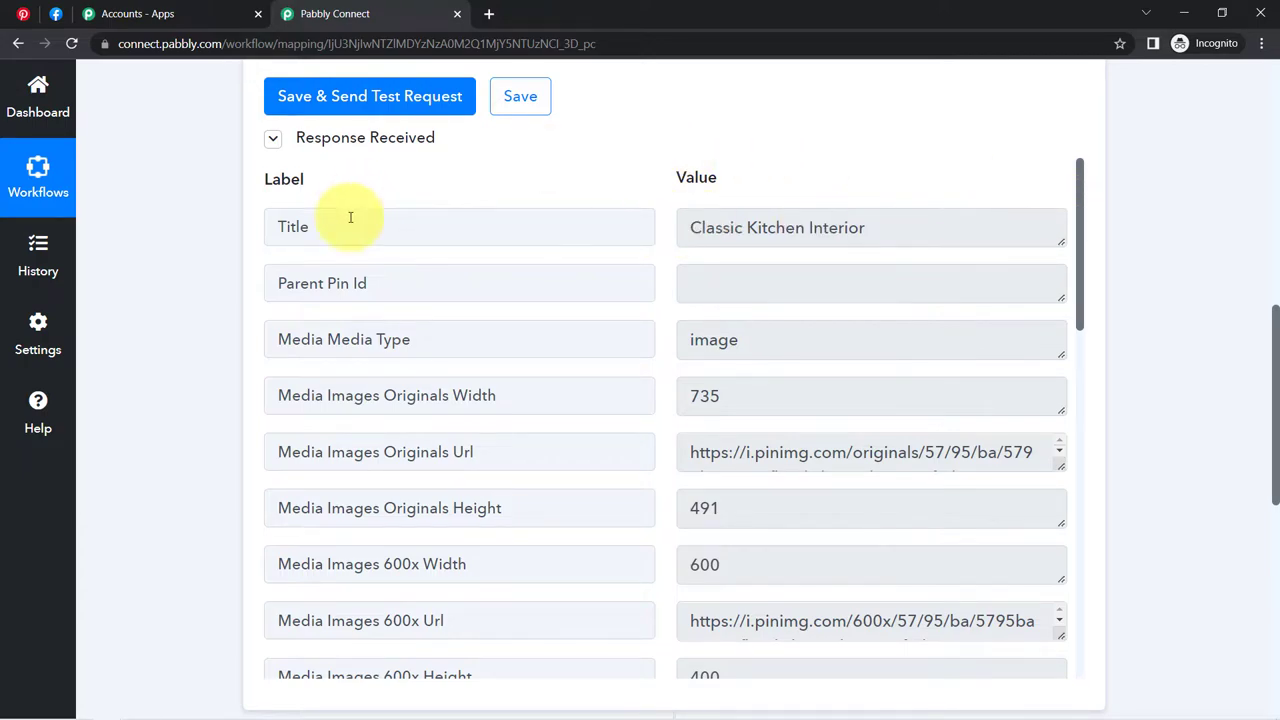
drag(385, 224, 290, 226)
drag(697, 227, 894, 229)
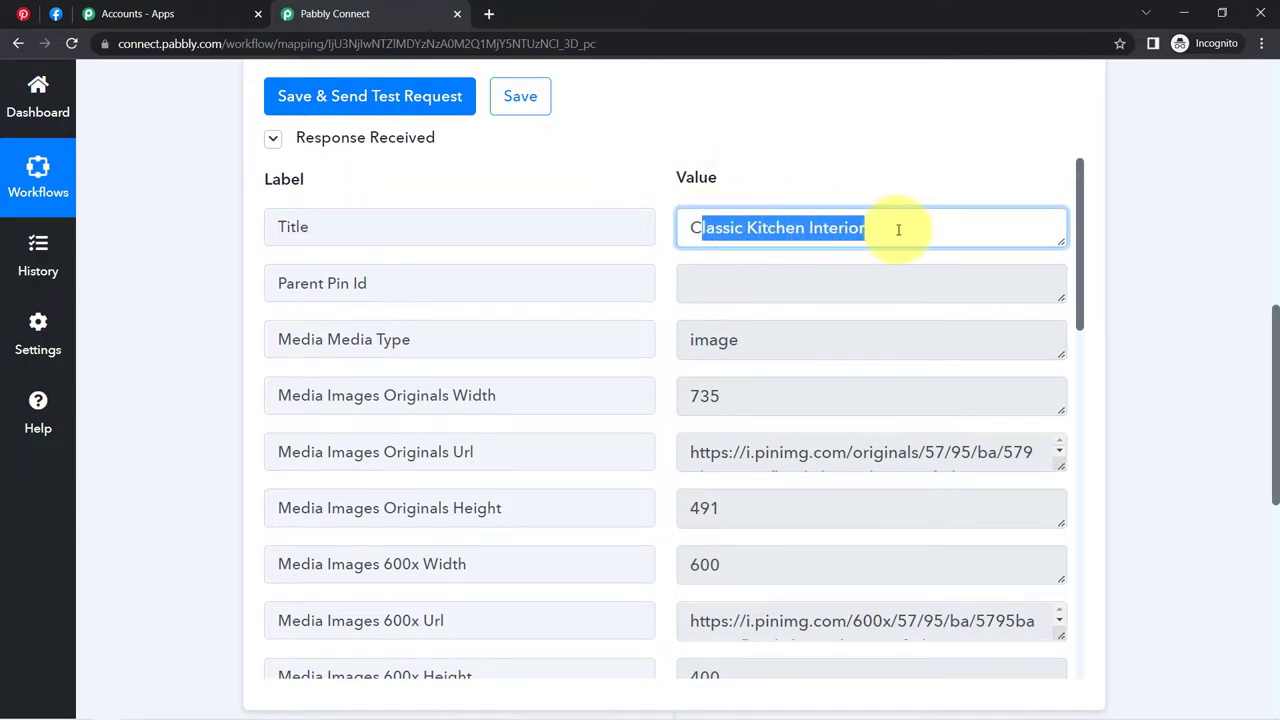
- Verify the fetched Title and media type 'image' against the Classic Kitchen Interior pin on Pinterest
click(22, 14)
click(491, 543)
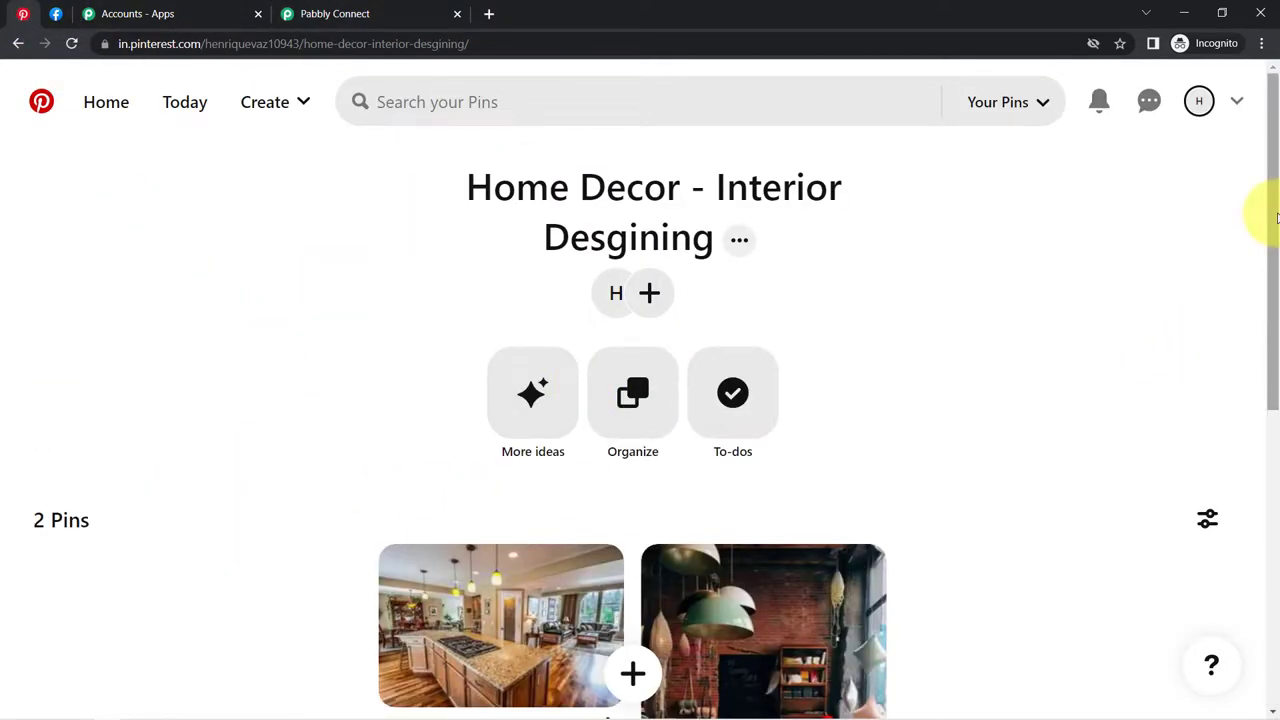
drag(1275, 210, 1266, 318)
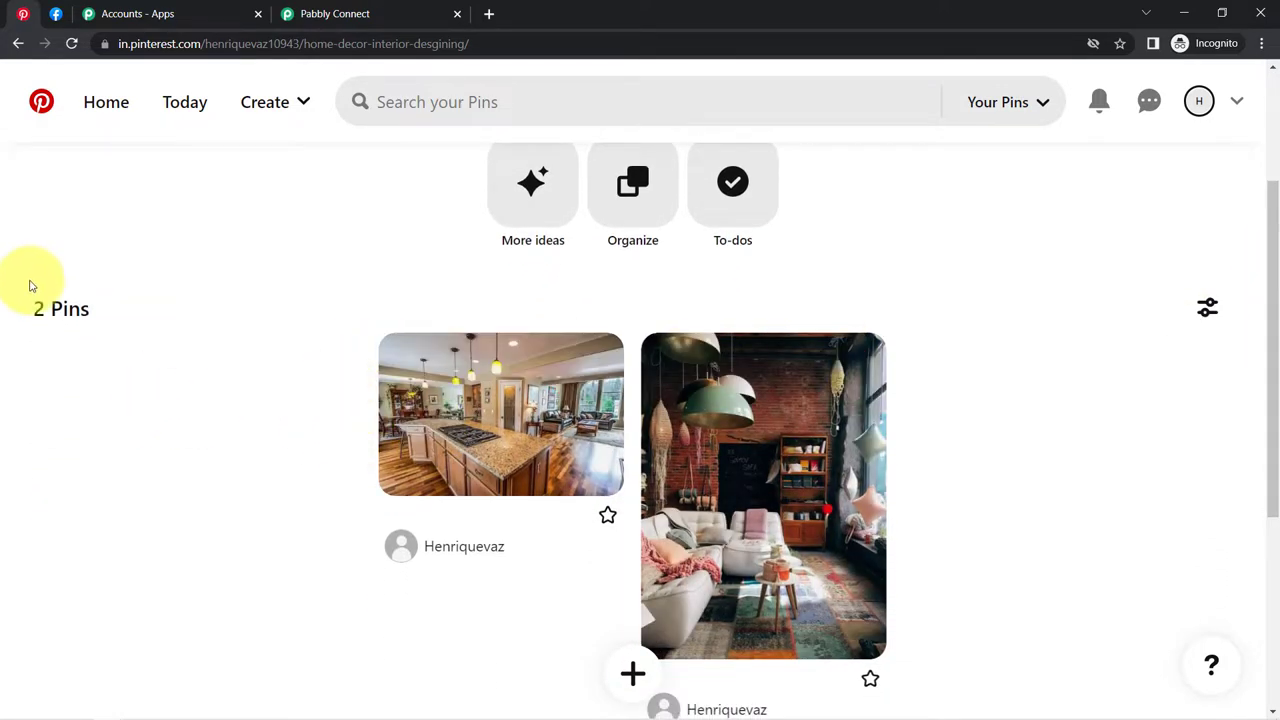
click(72, 44)
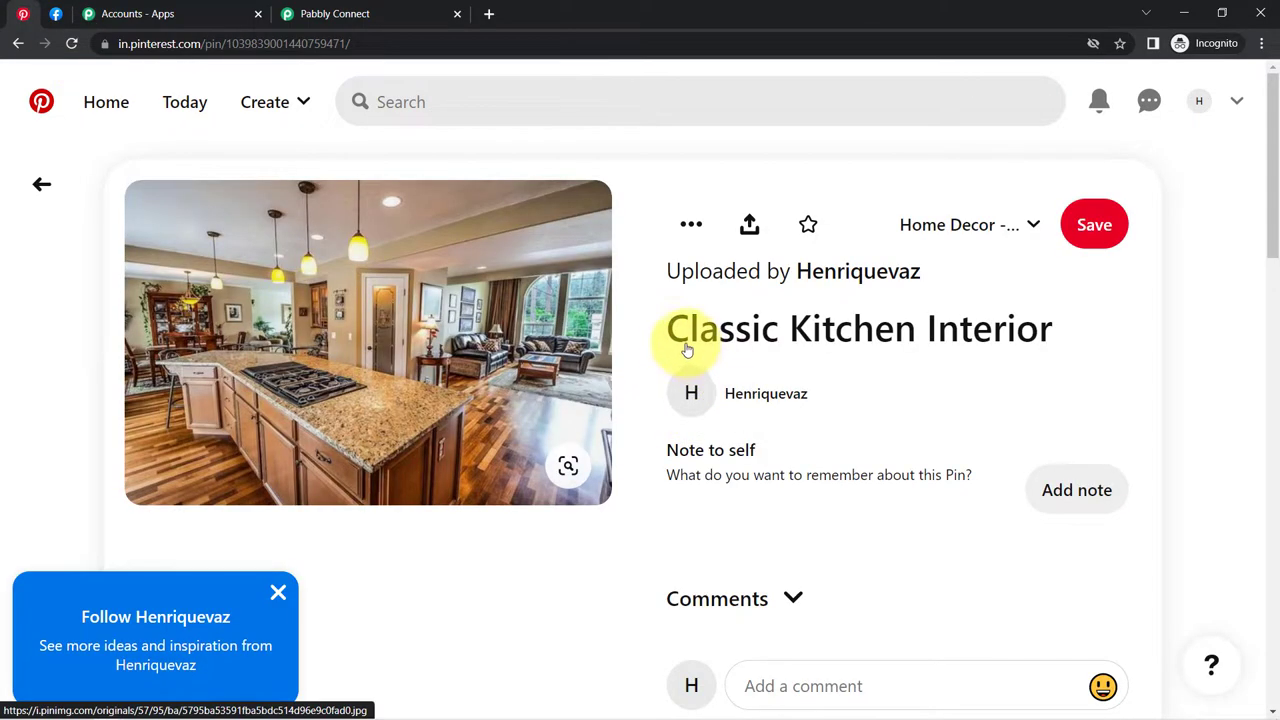
drag(658, 342, 1018, 306)
click(300, 14)
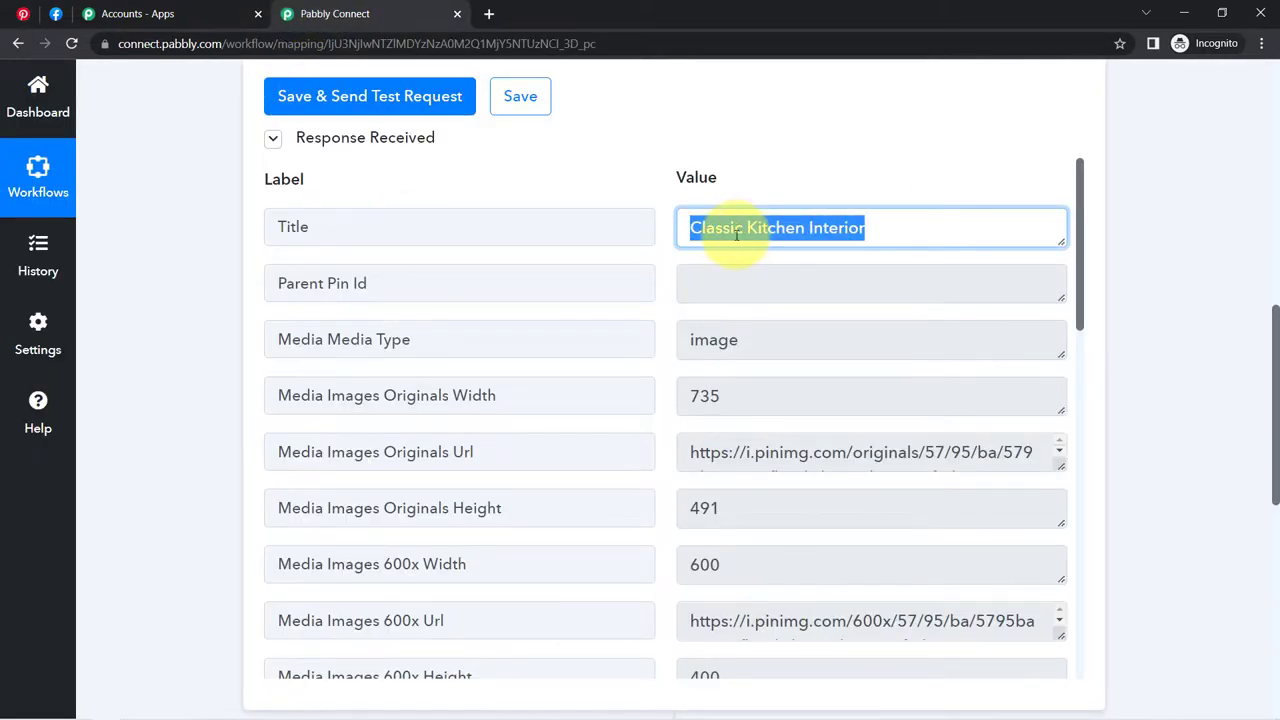
click(767, 234)
drag(300, 340, 397, 342)
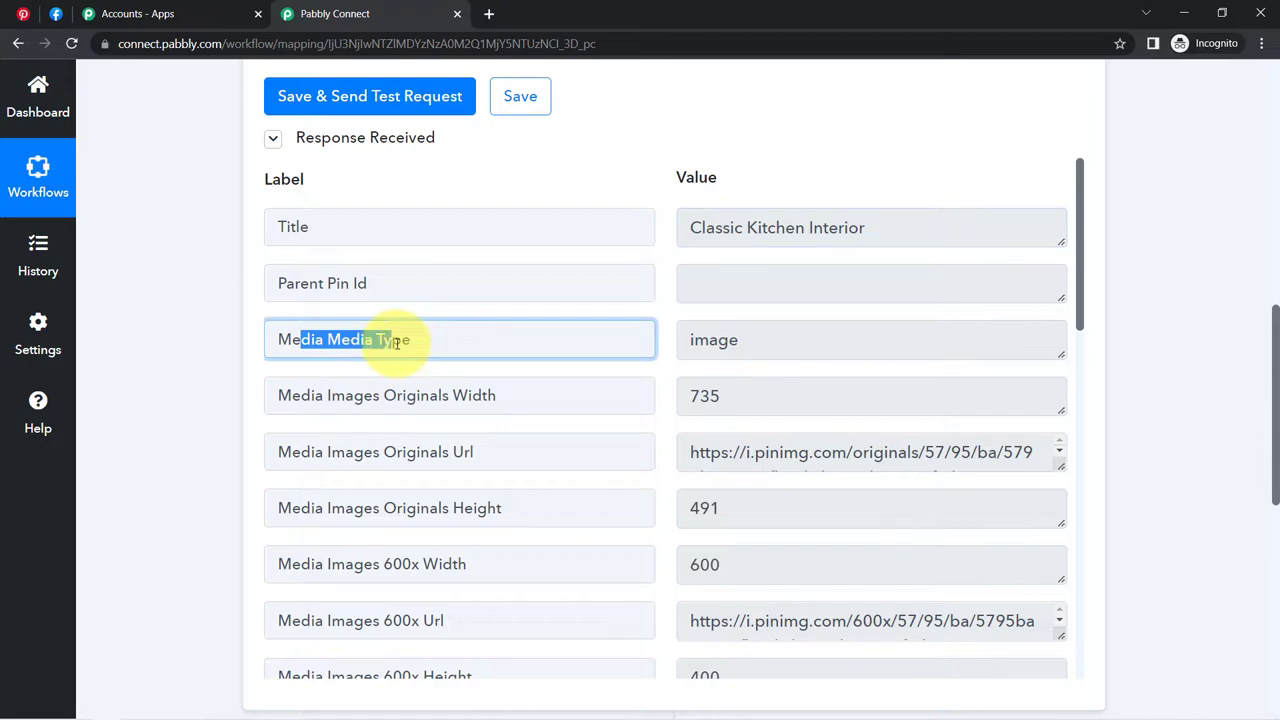
double_click(713, 340)
click(23, 14)
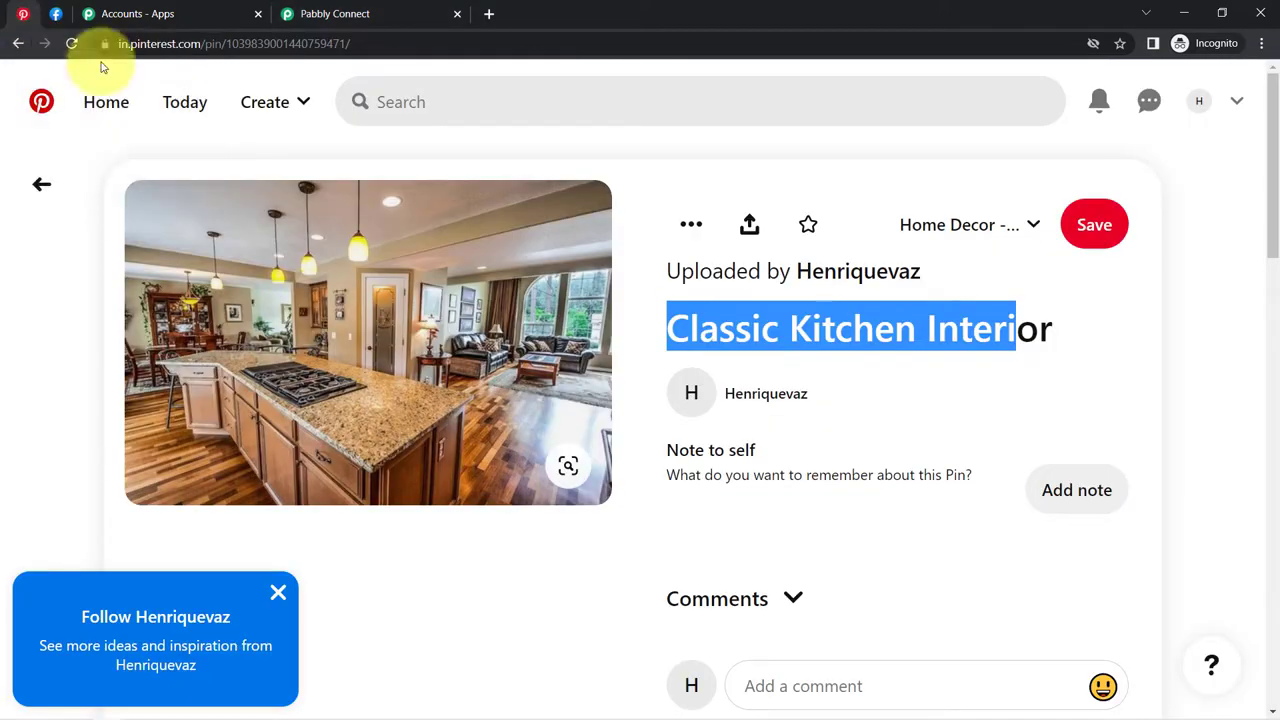
click(335, 14)
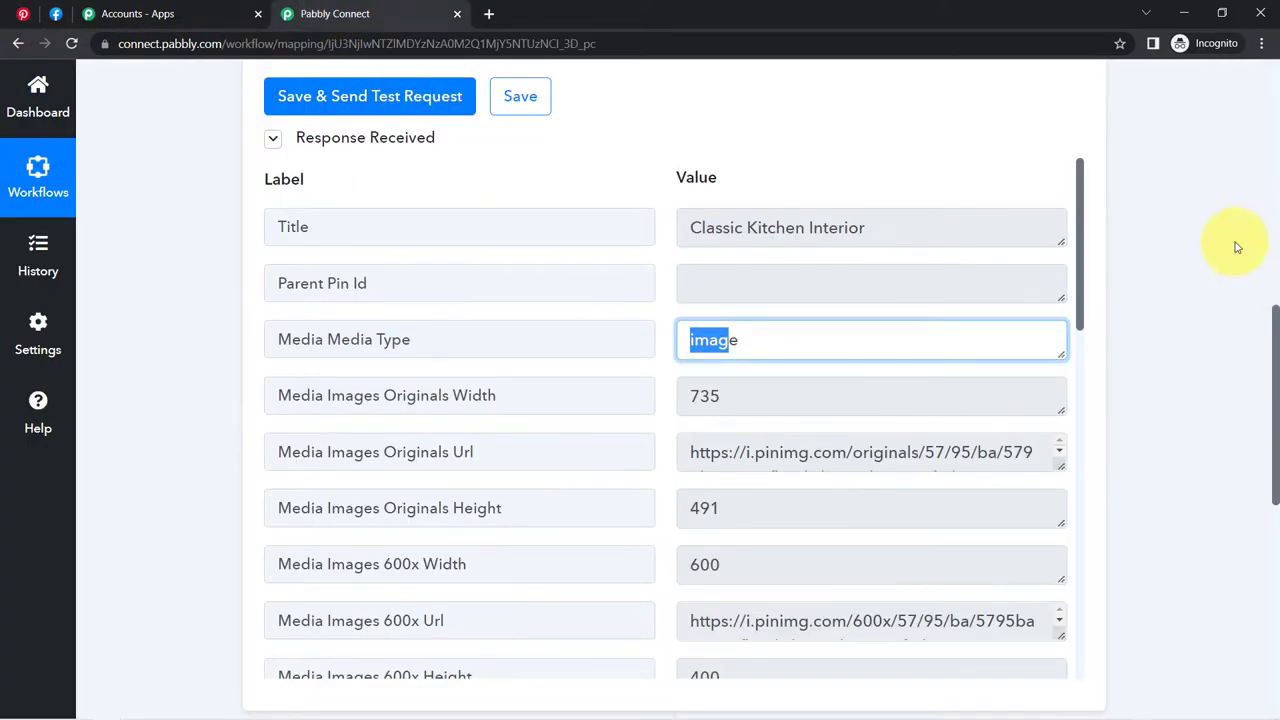
- Open the pin's Media Images Originals Url in a new tab and compare it with the pin
drag(1078, 268, 1086, 335)
drag(284, 259, 323, 261)
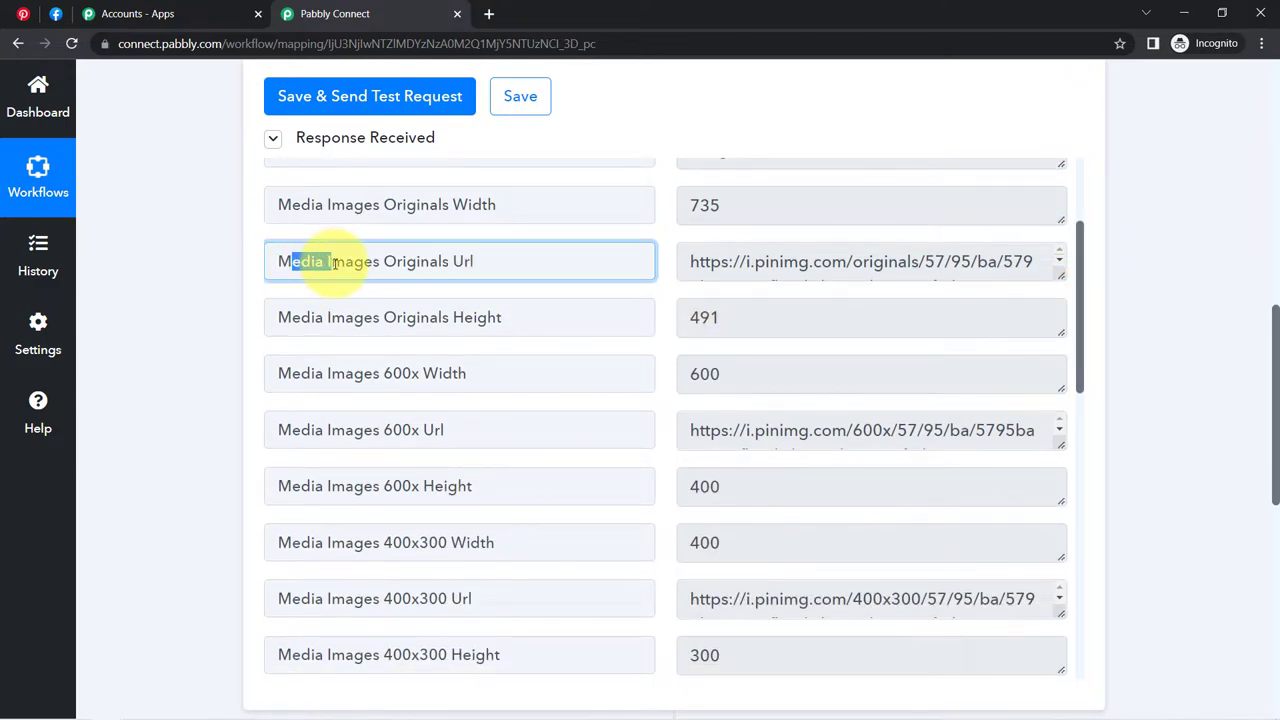
triple_click(767, 257)
key(ctrl+c)
key(ctrl+t)
key(ctrl+v)
key(Return)
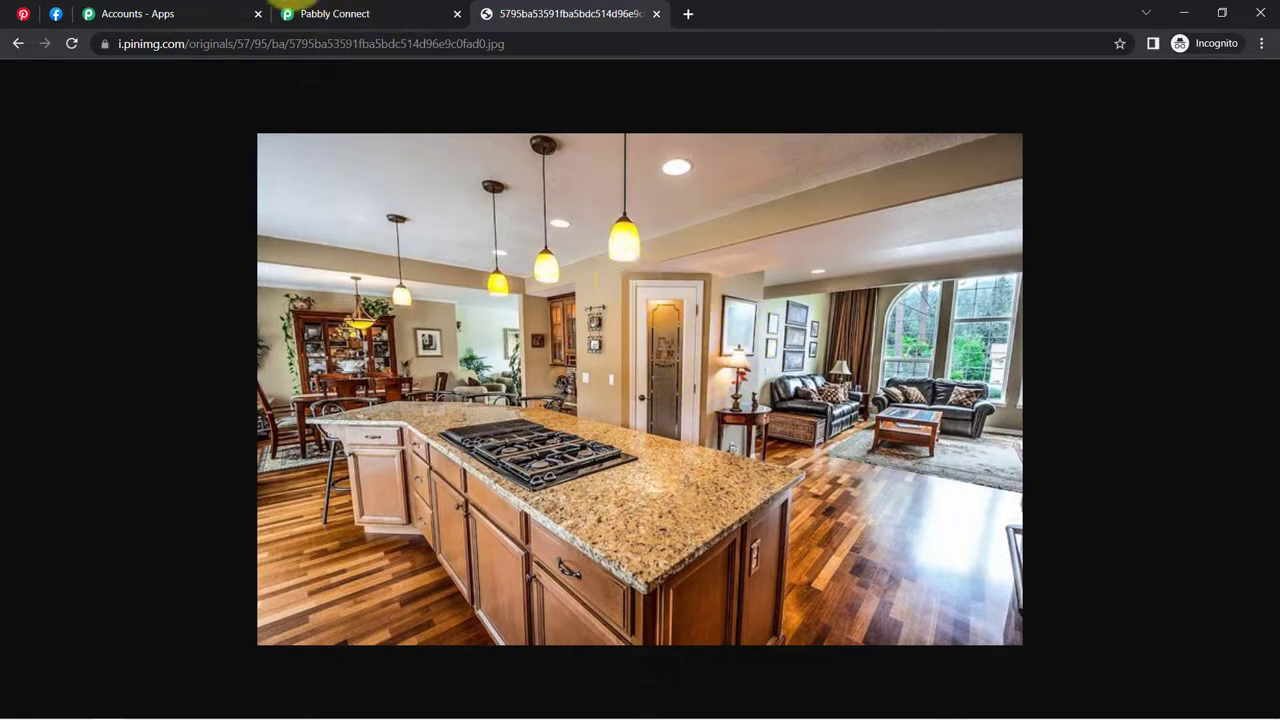
click(20, 14)
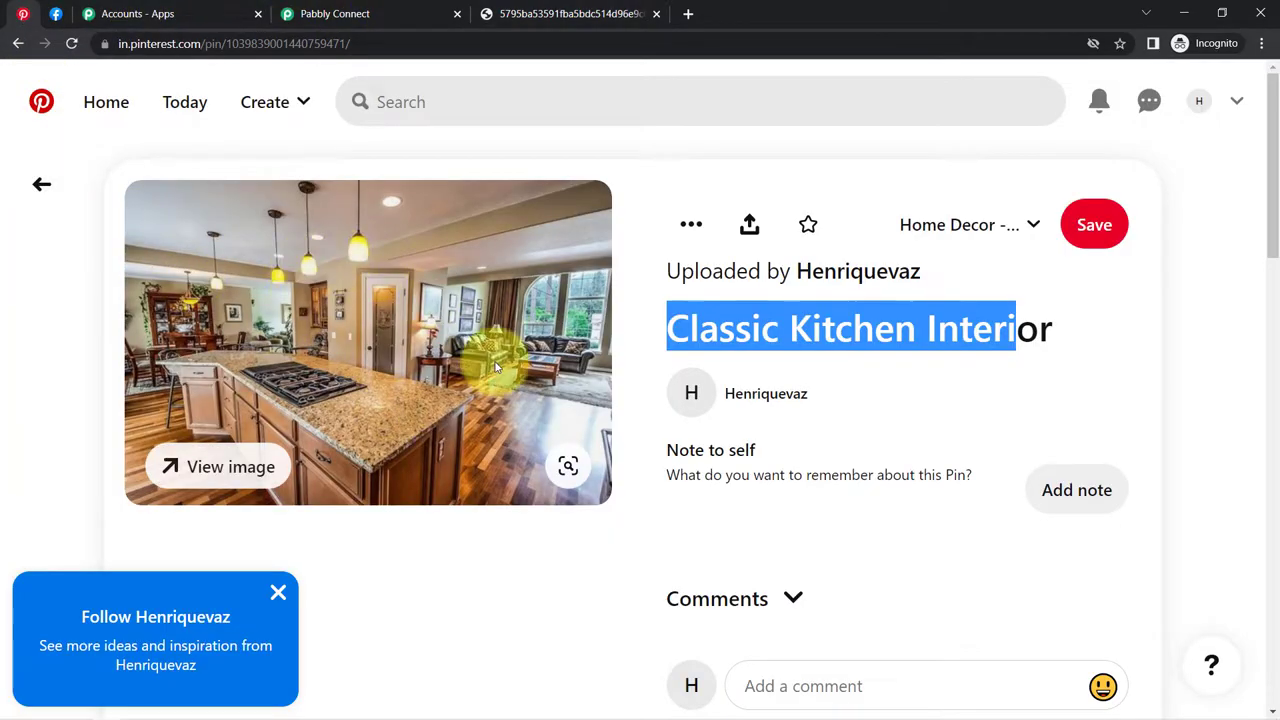
click(328, 14)
drag(1080, 277, 1062, 365)
scroll(1062, 365, up, 3)
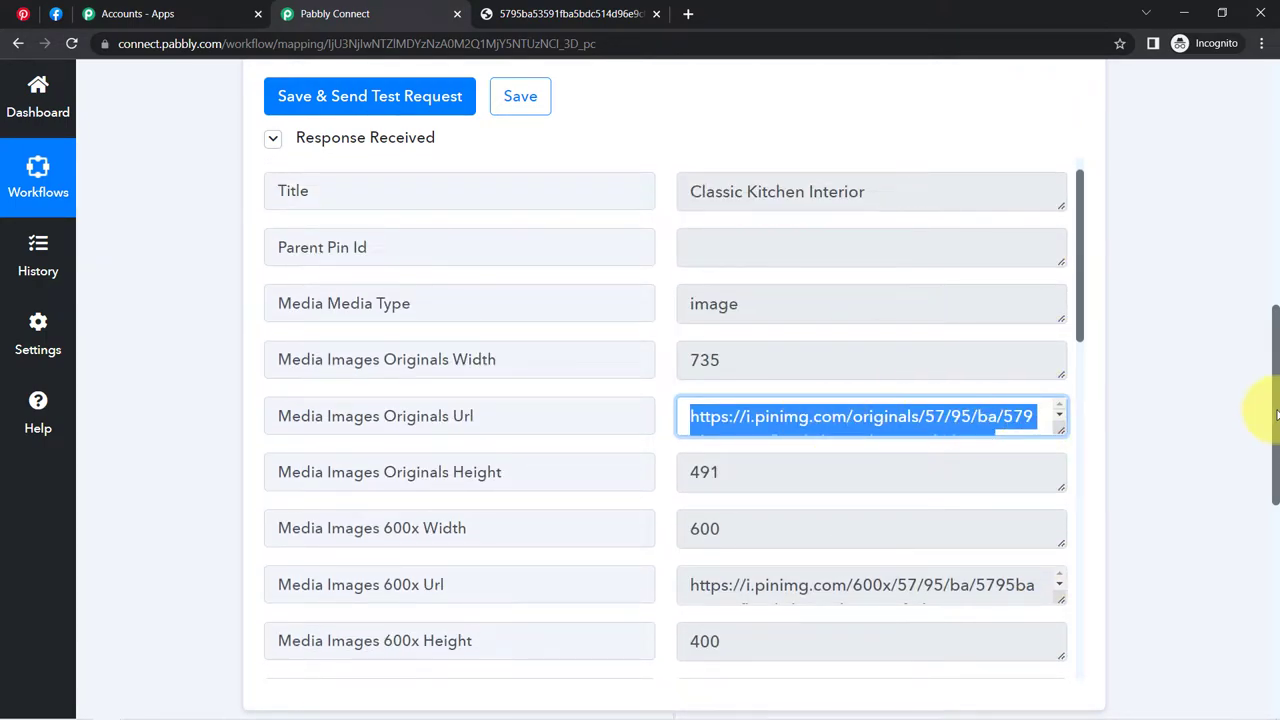
drag(1274, 396, 1268, 610)
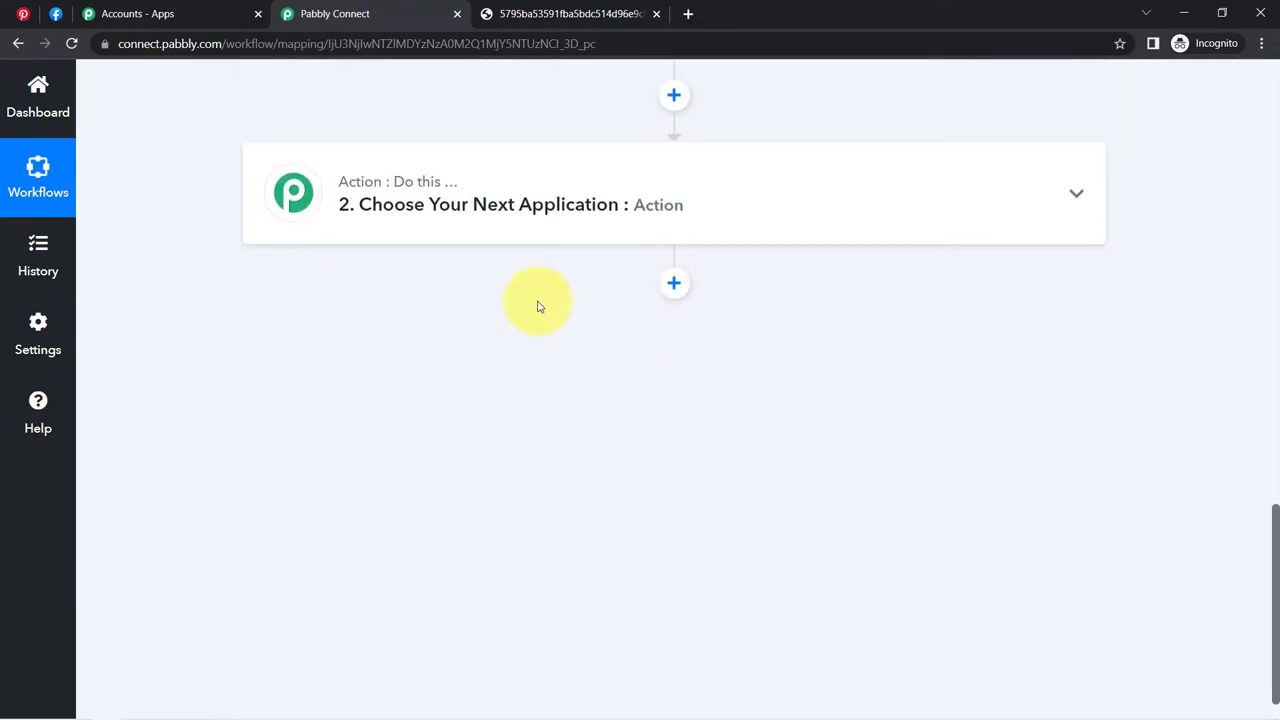
- Set the action to Facebook Pages with the Create Page Photo event
click(391, 200)
click(296, 326)
text(face)
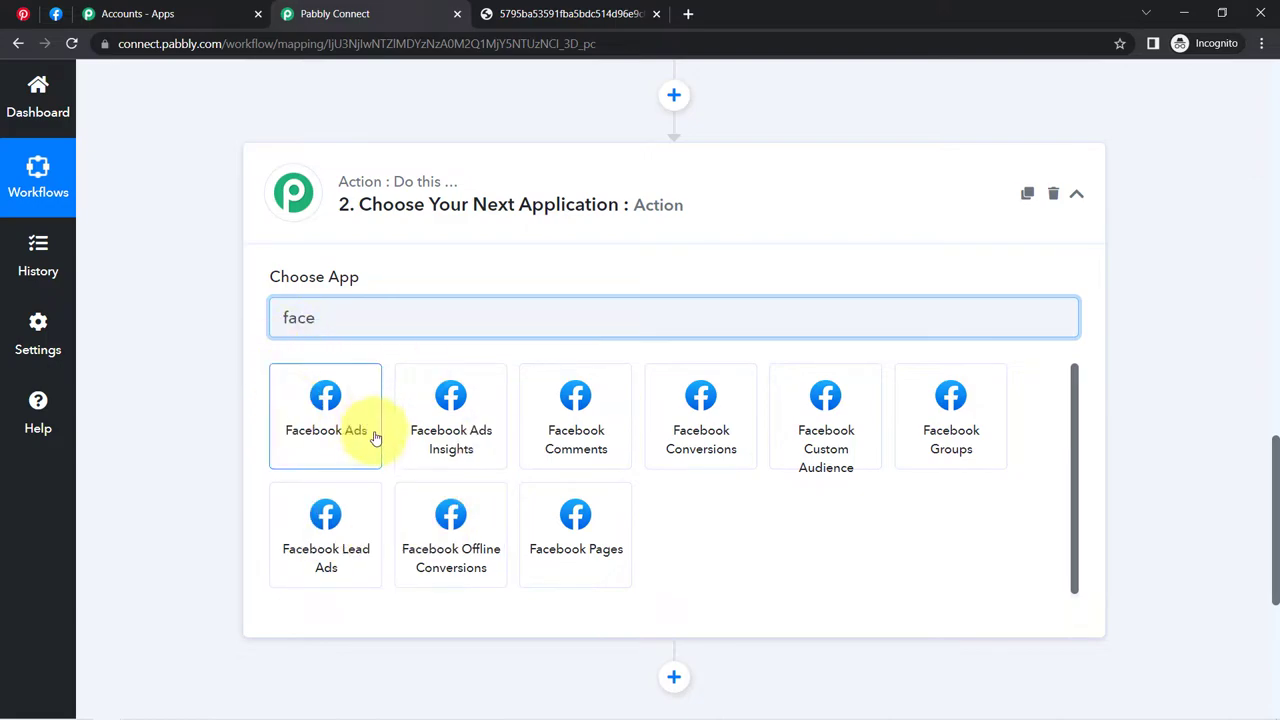
click(580, 530)
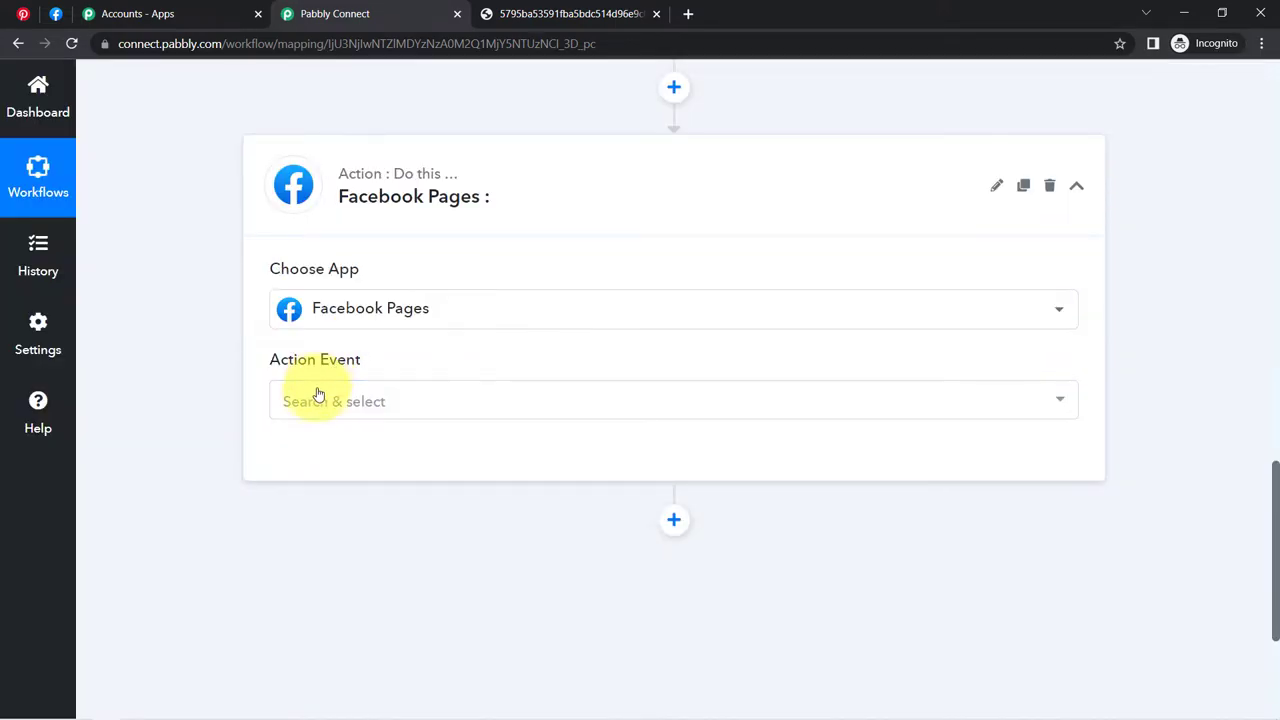
click(316, 399)
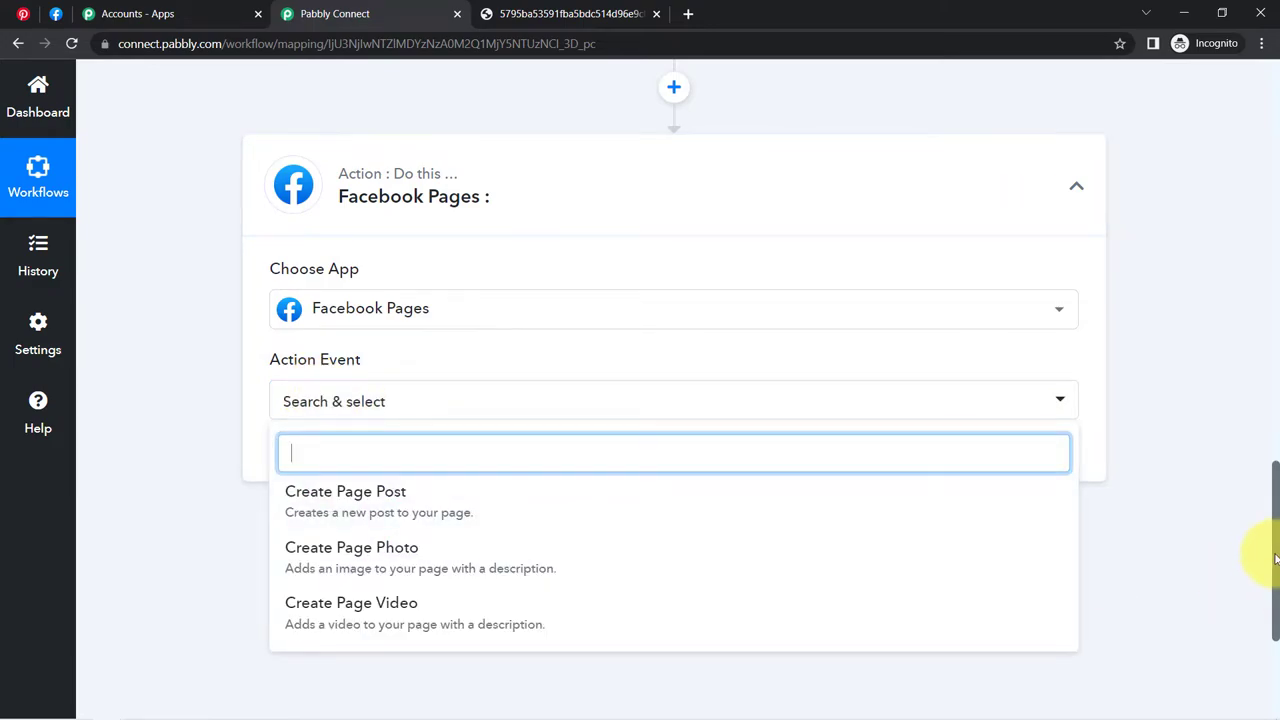
scroll(1270, 552, down, 1)
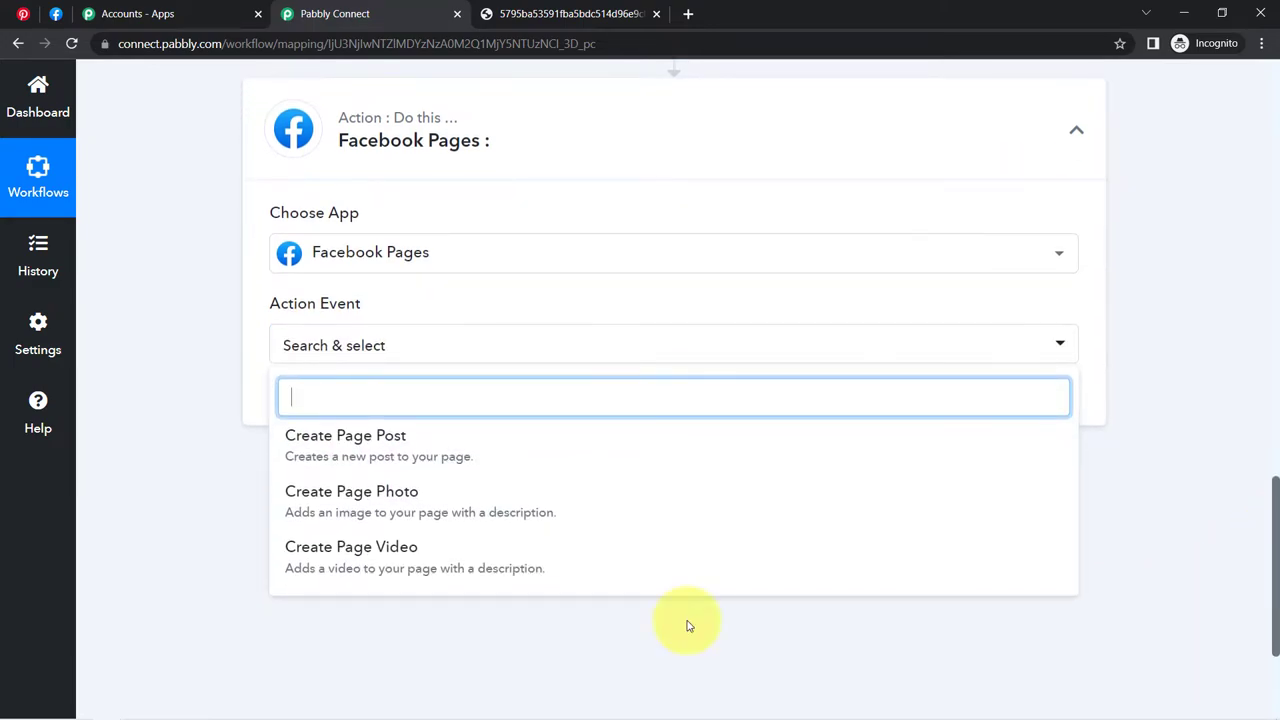
click(380, 500)
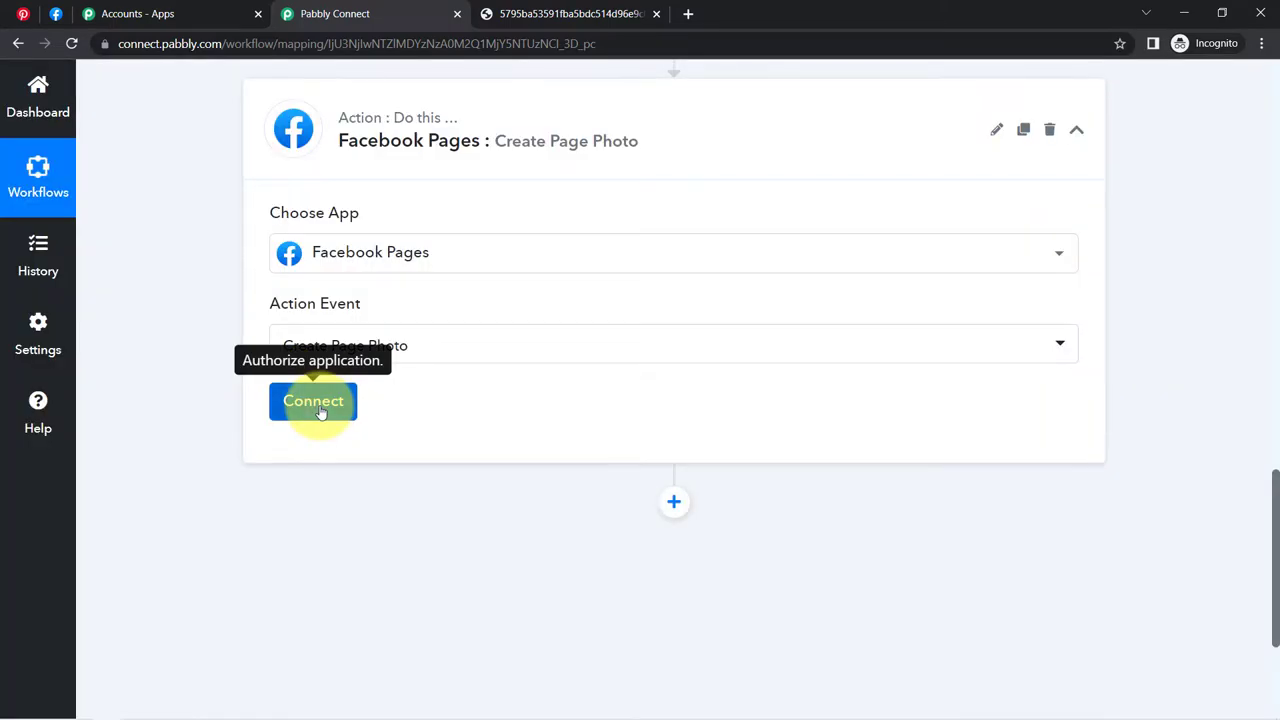
- Add a new Facebook Pages connection and authorize it in the Facebook popup
click(320, 408)
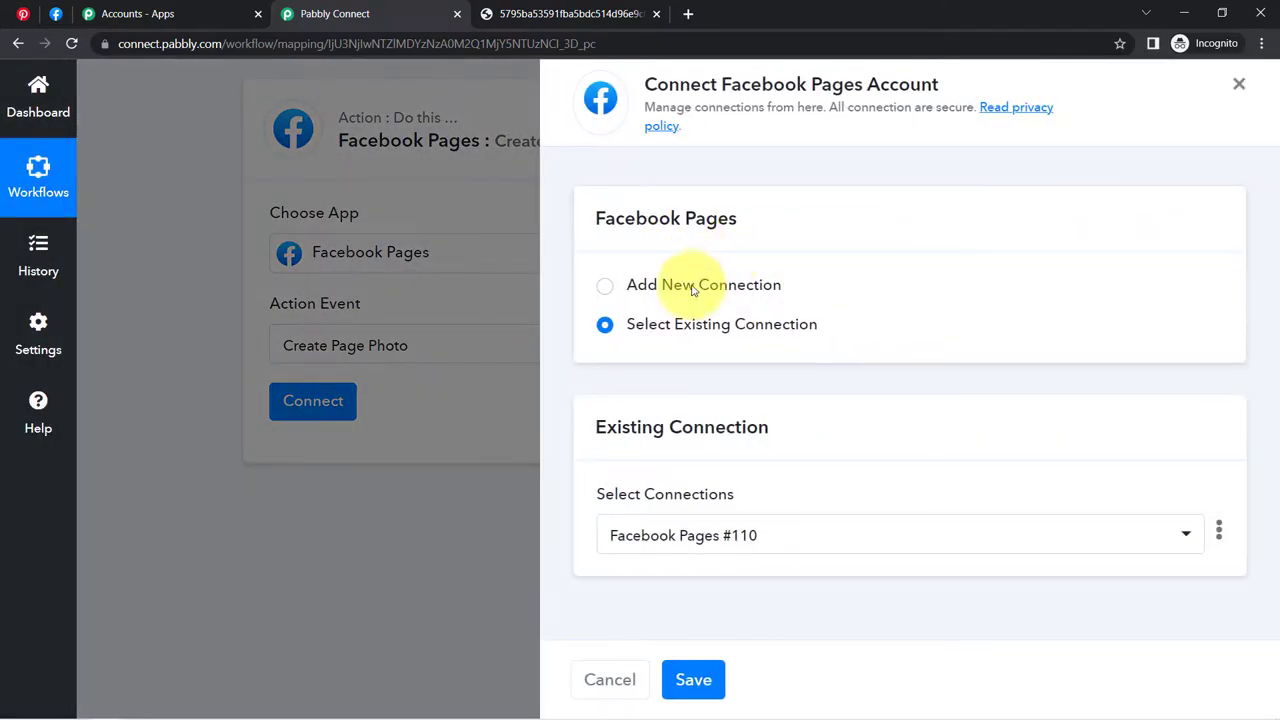
click(692, 289)
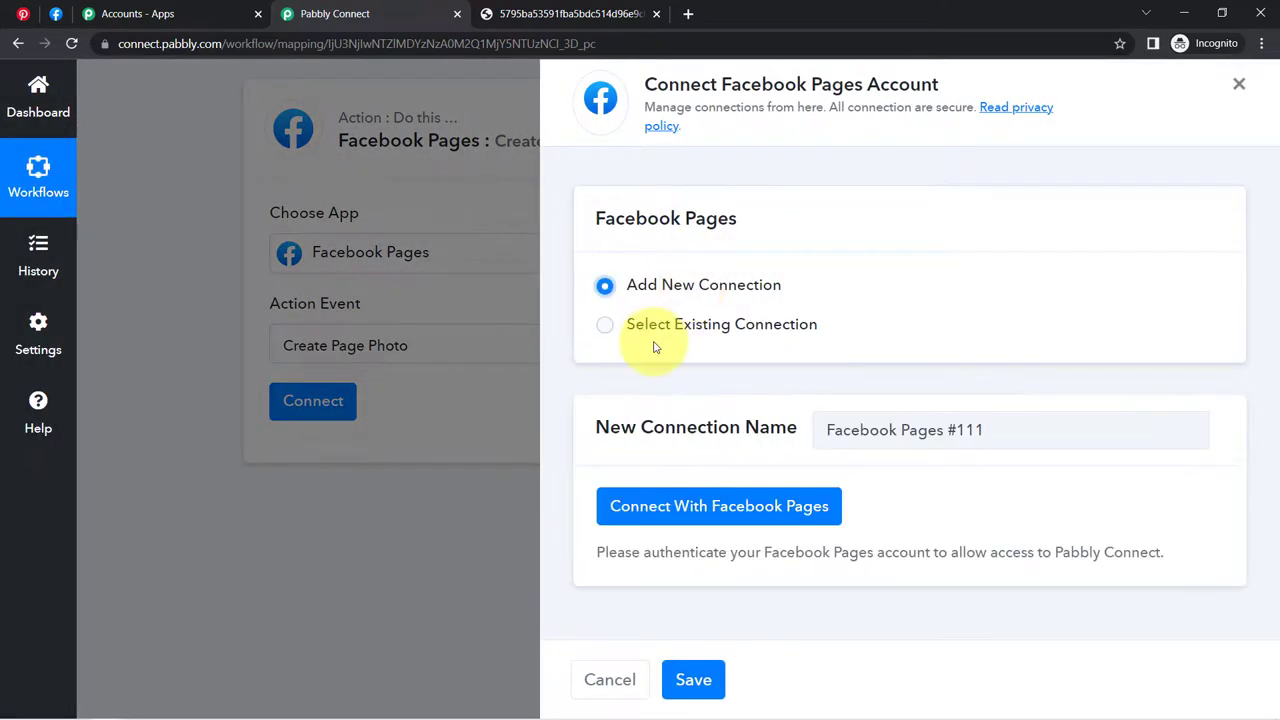
click(757, 506)
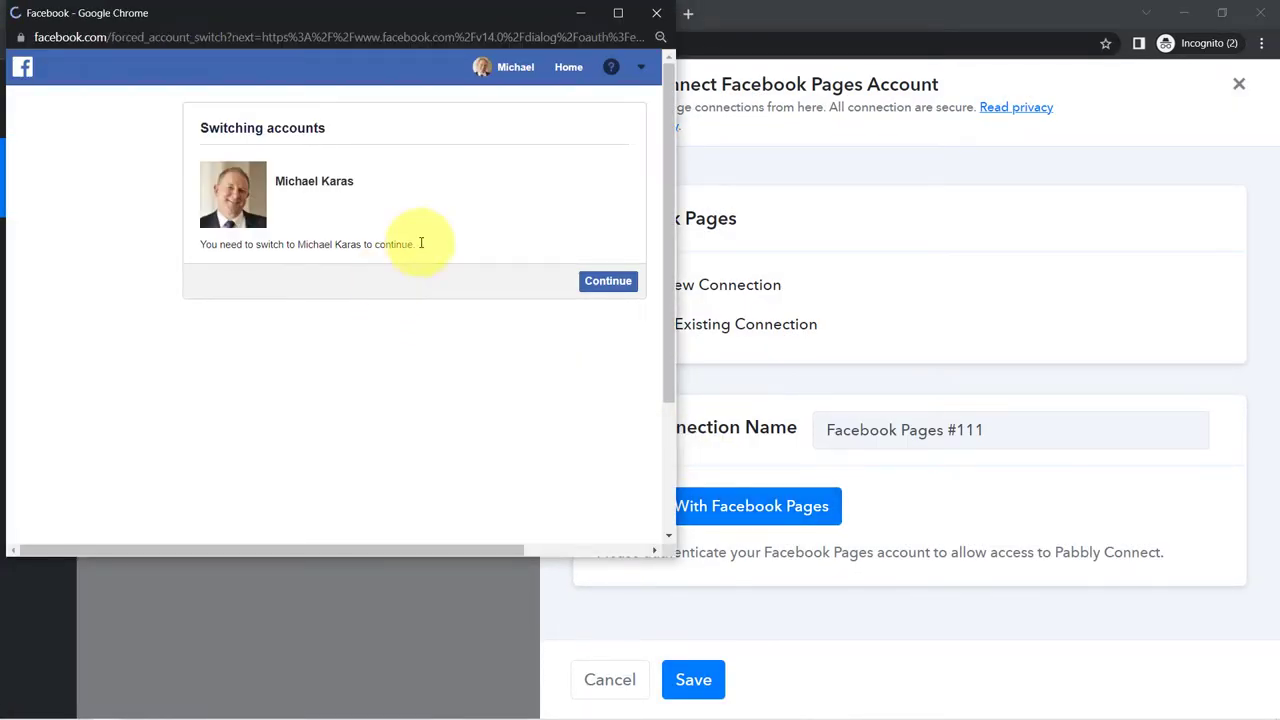
click(604, 286)
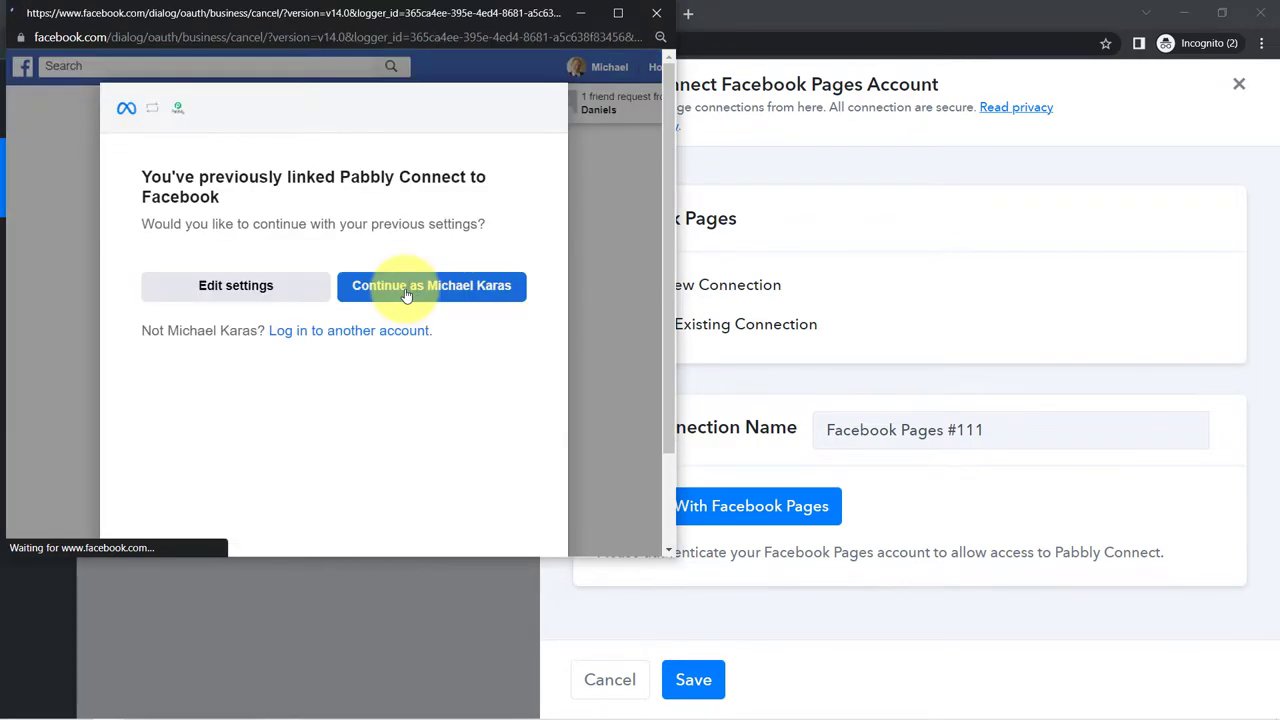
click(407, 290)
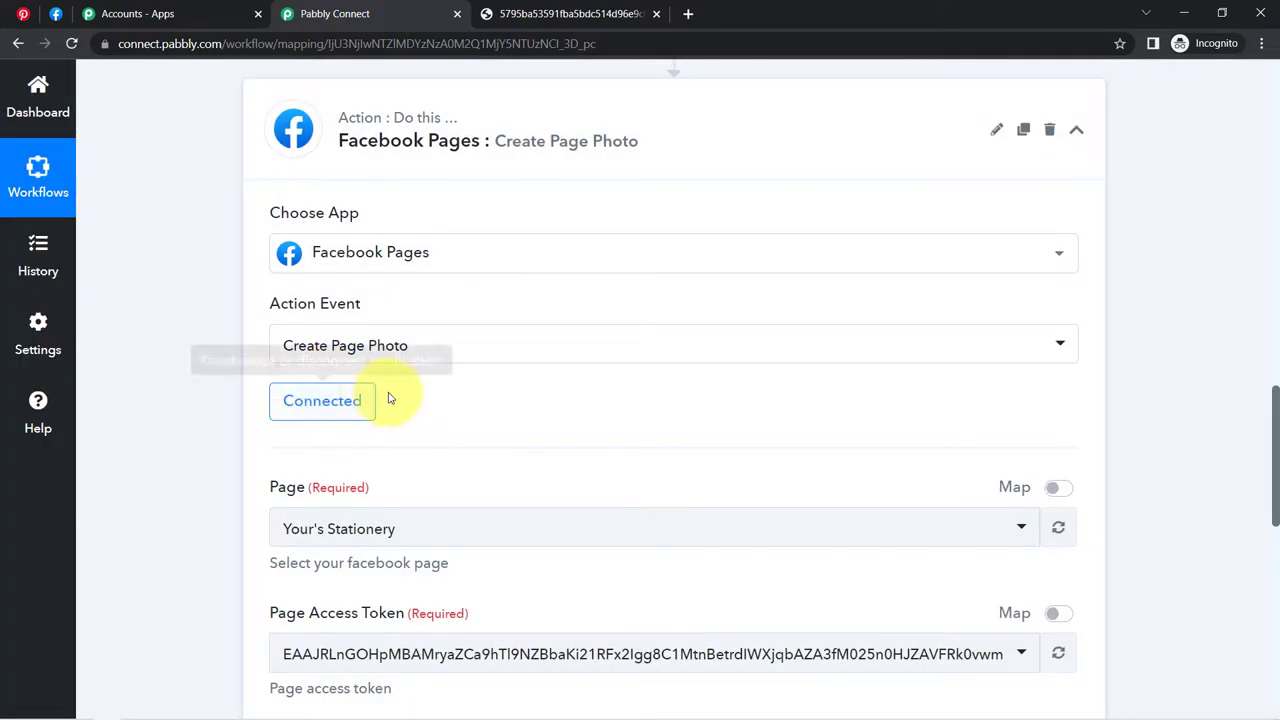
drag(1272, 387, 1268, 457)
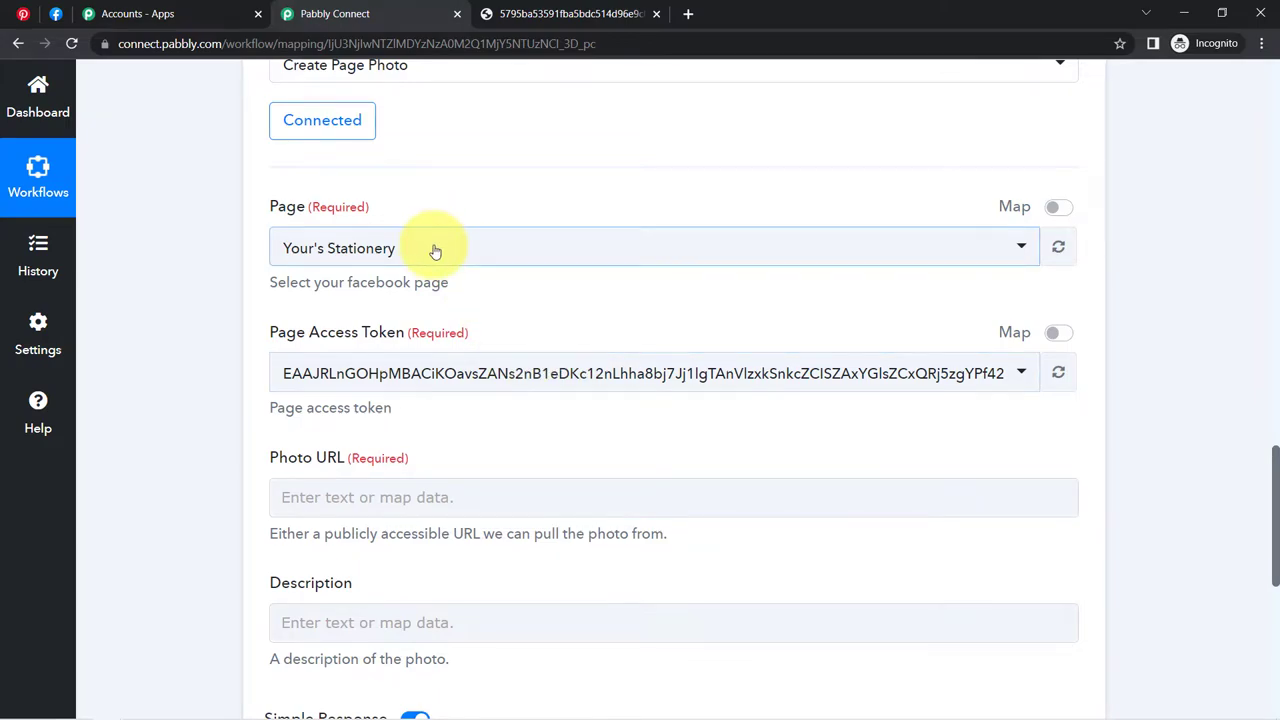
click(435, 251)
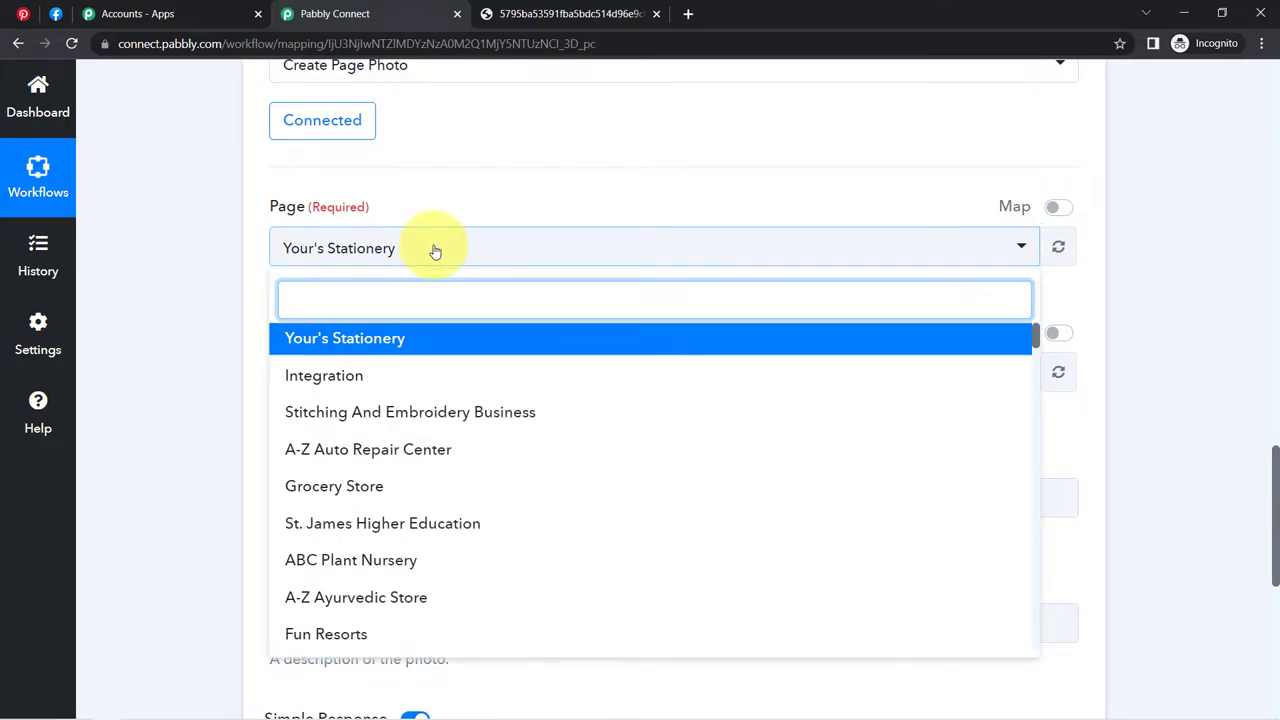
- Open the Facebook pages list in a new tab to confirm the page is named HomeDecor
click(56, 13)
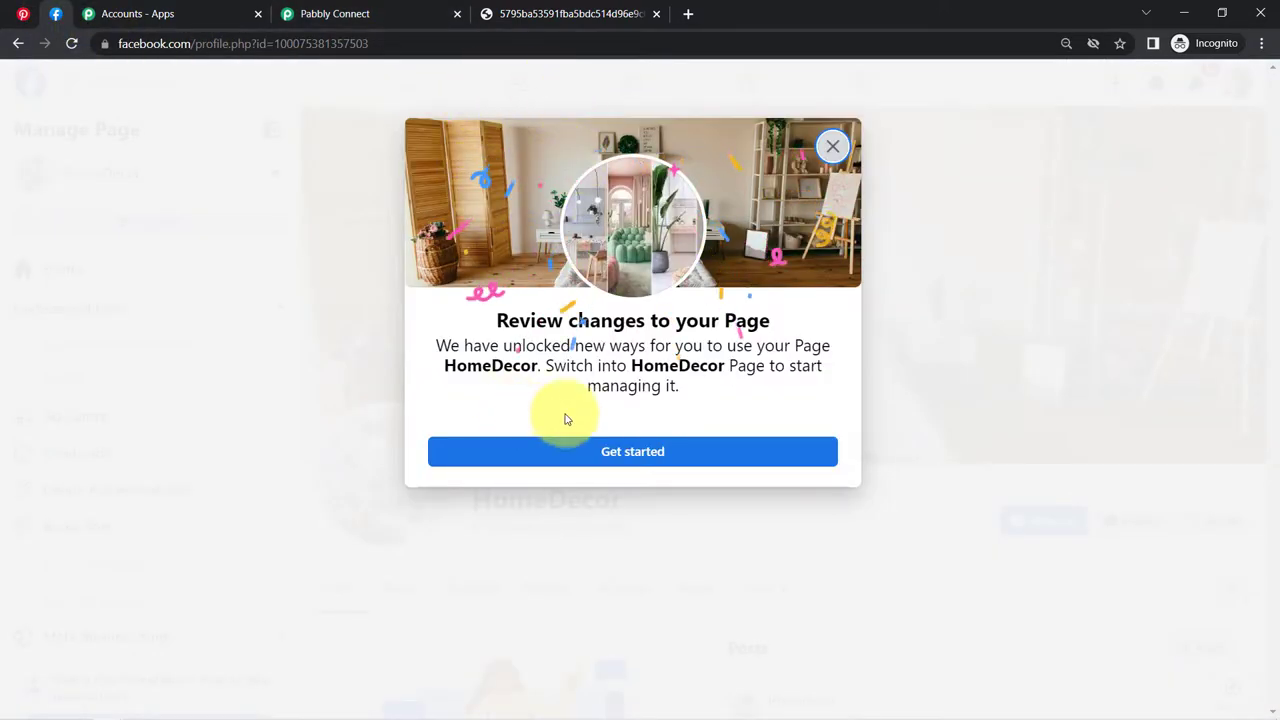
click(830, 150)
right_click(625, 85)
click(645, 94)
click(172, 10)
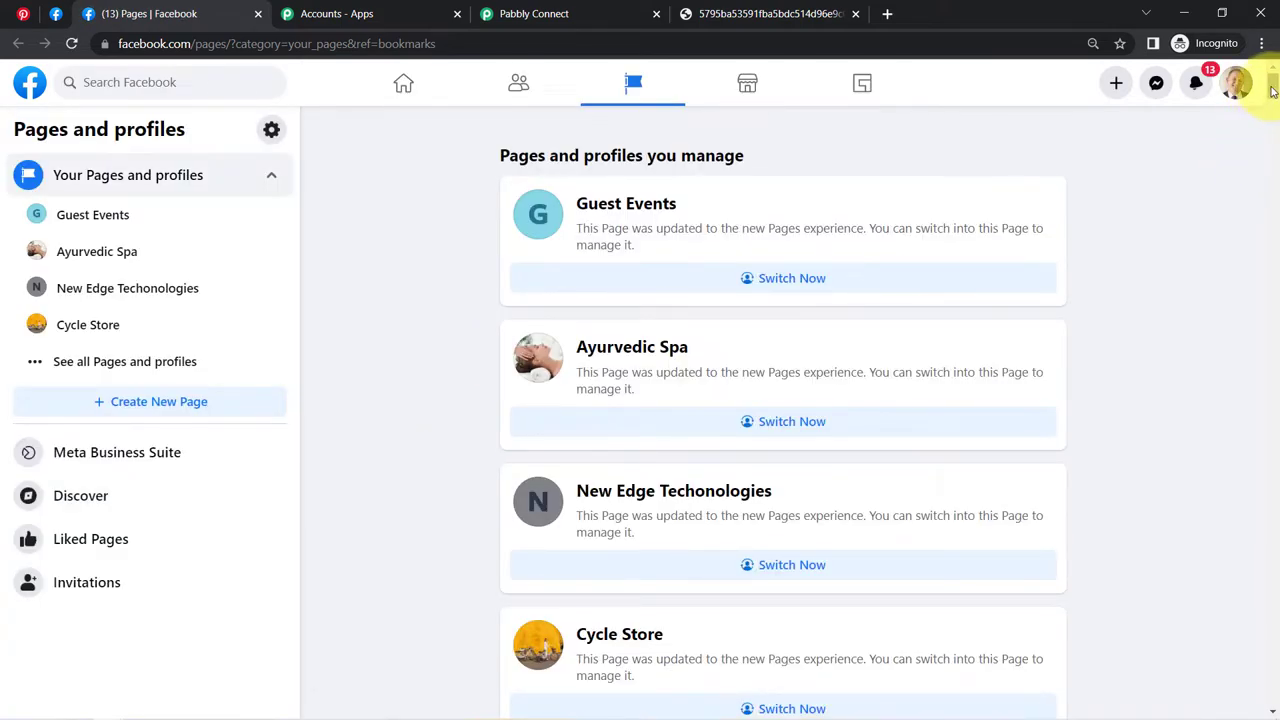
drag(1271, 86, 1263, 118)
click(540, 13)
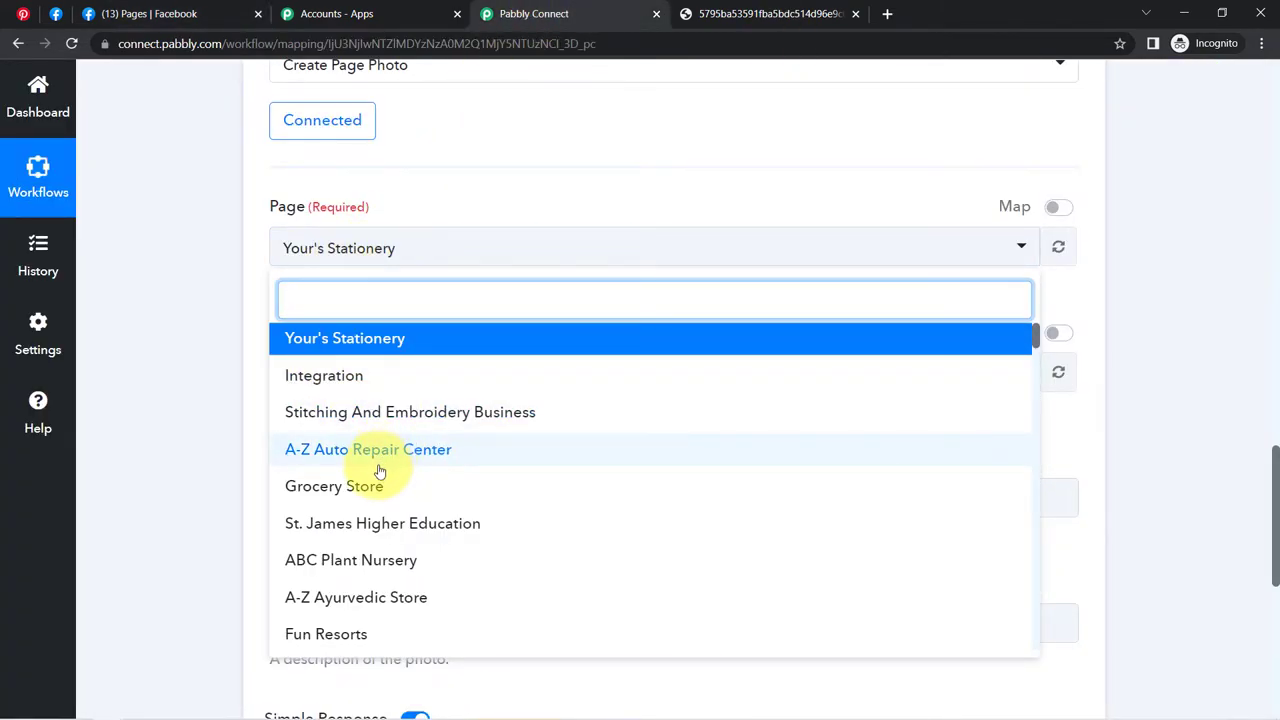
click(88, 16)
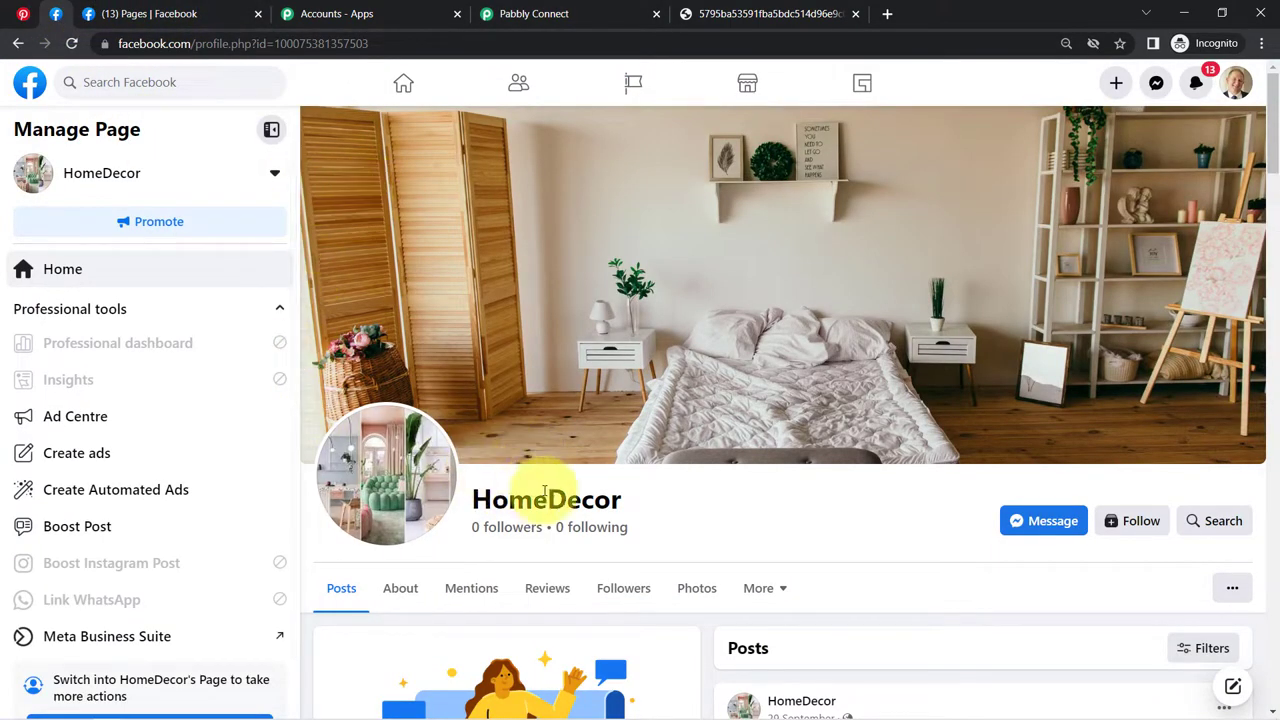
click(560, 13)
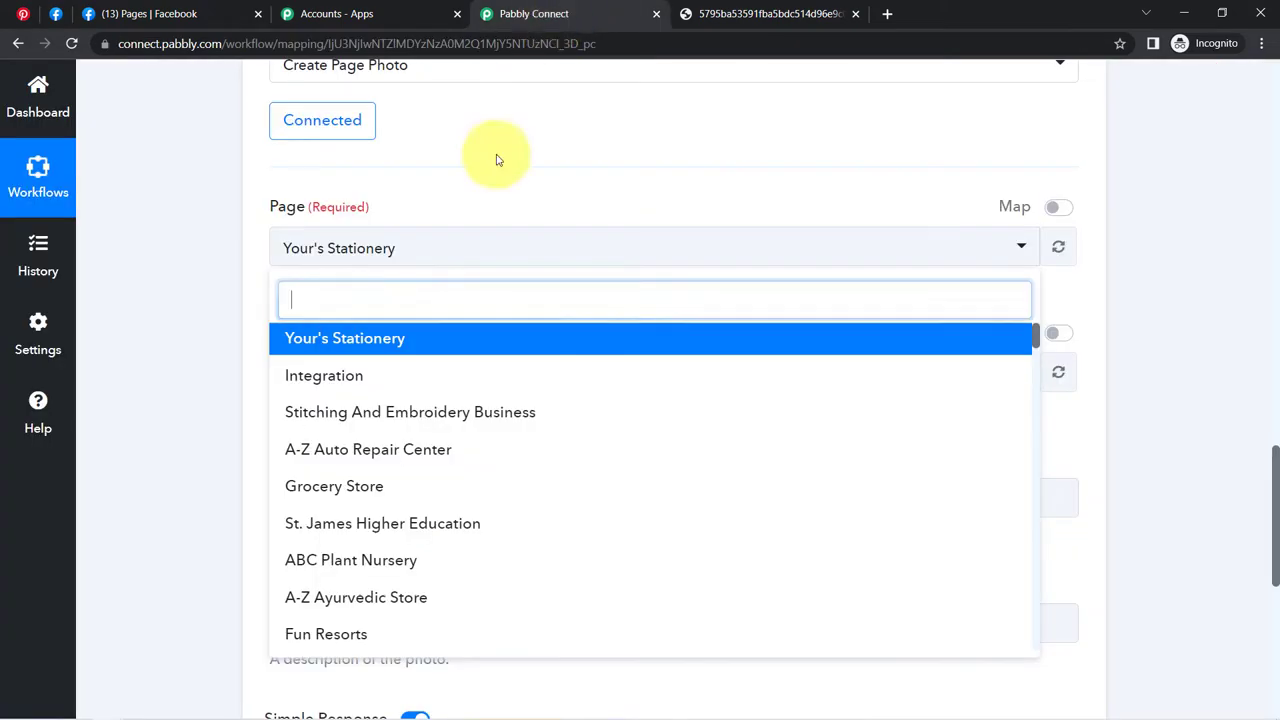
- Select HomeDecor as the page to post to and review the Photo URL and Description fields
text(home)
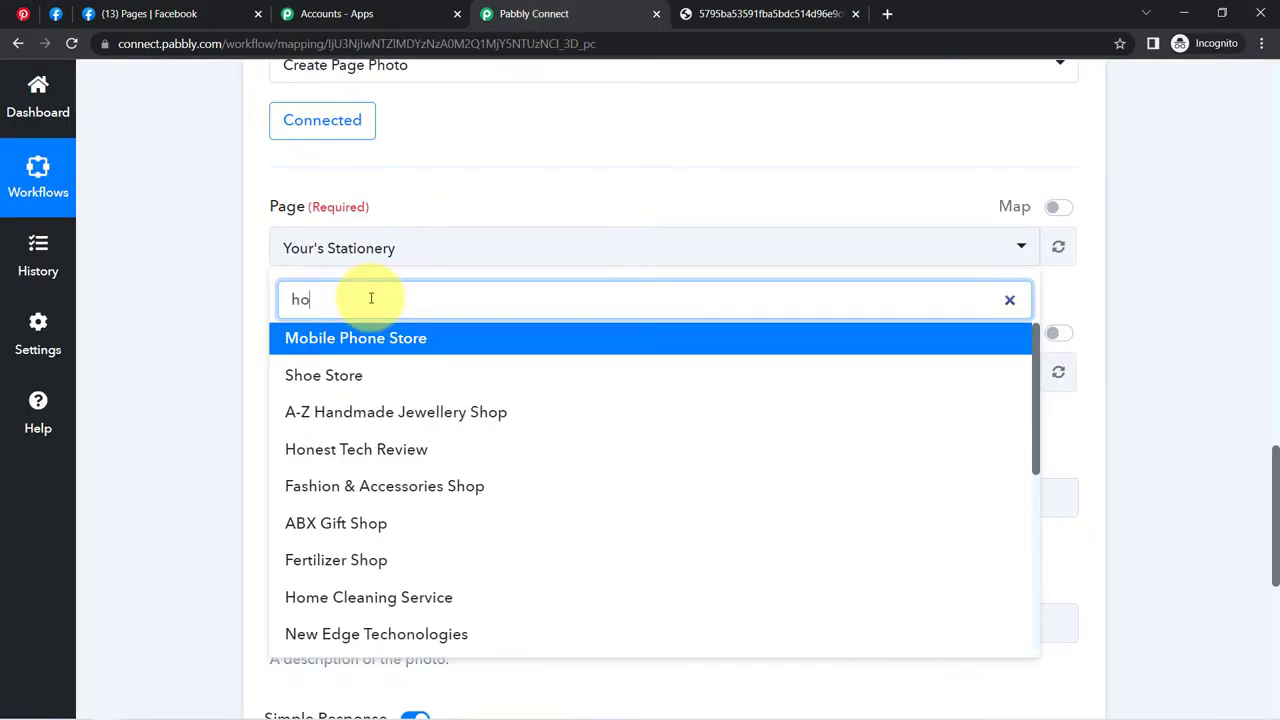
click(310, 412)
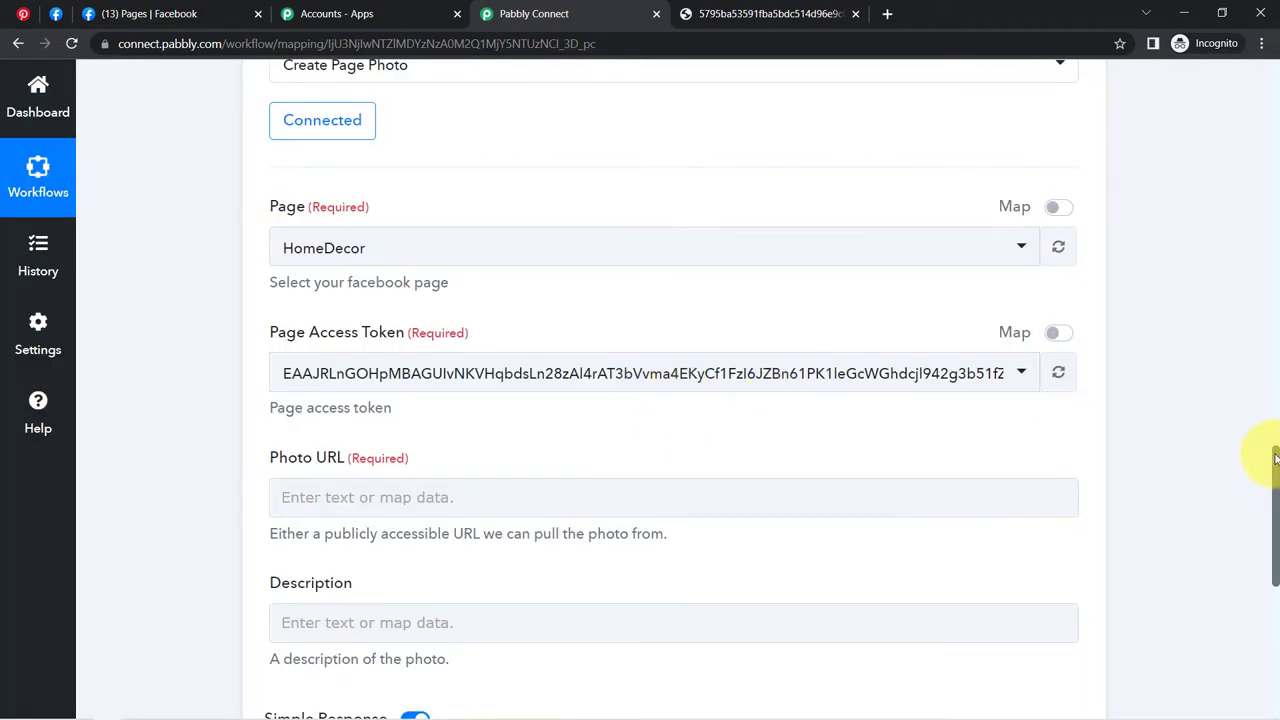
drag(1275, 458, 1263, 486)
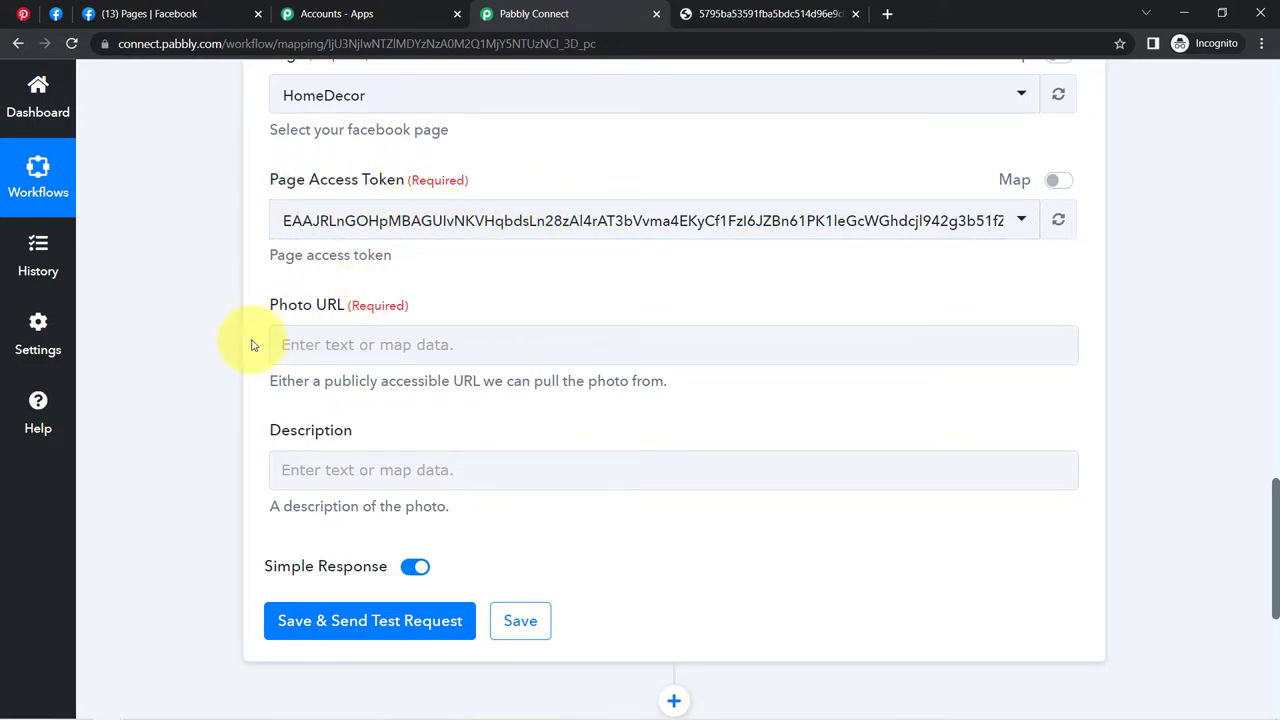
drag(330, 312, 397, 305)
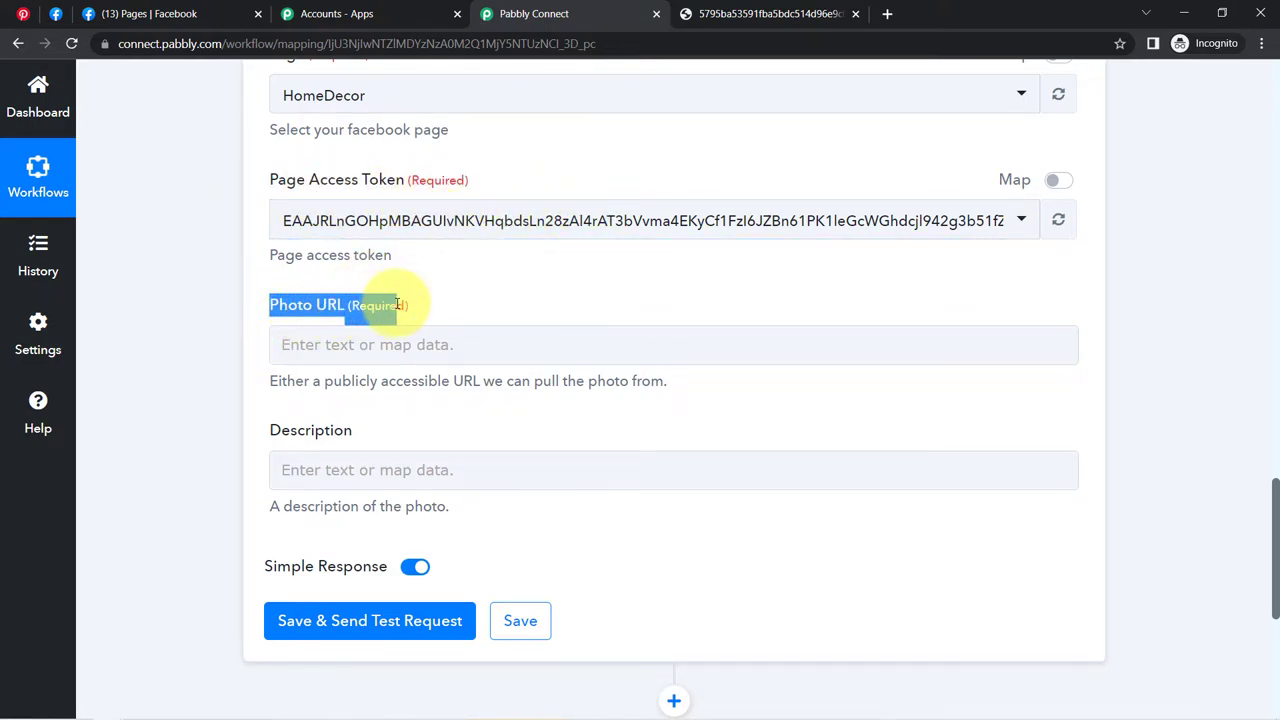
drag(290, 430, 317, 430)
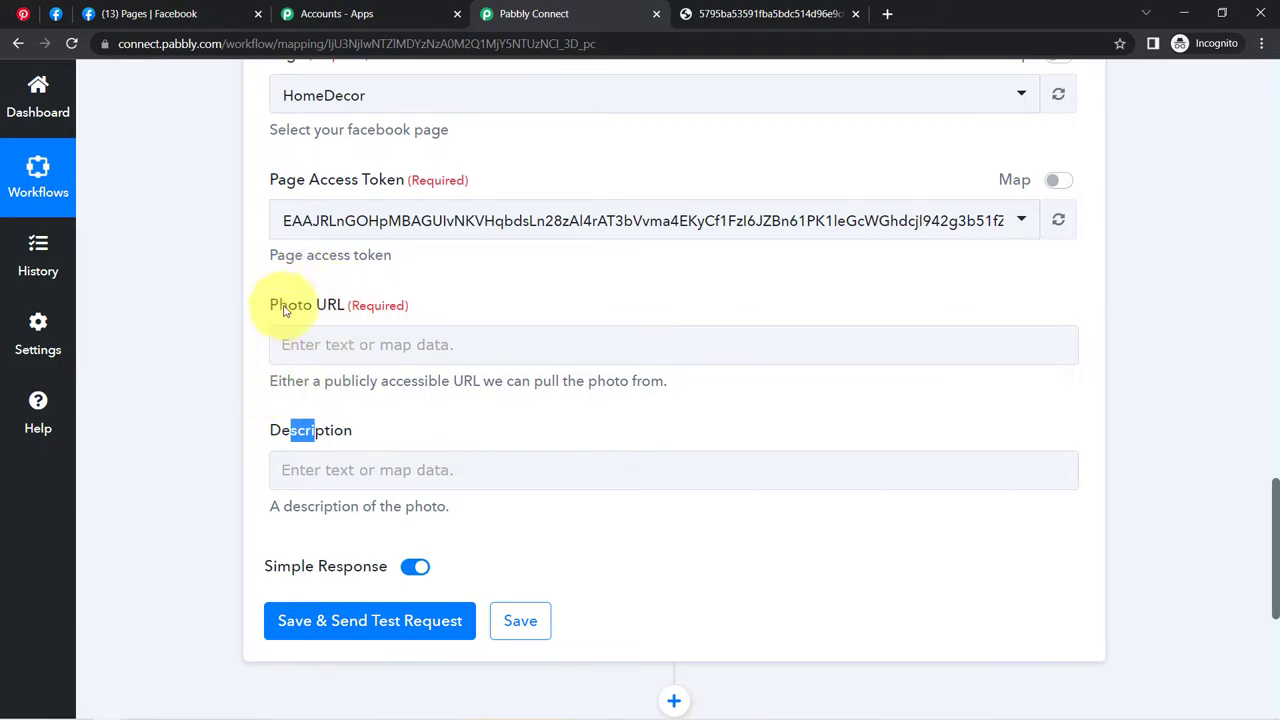
drag(1276, 538, 1227, 289)
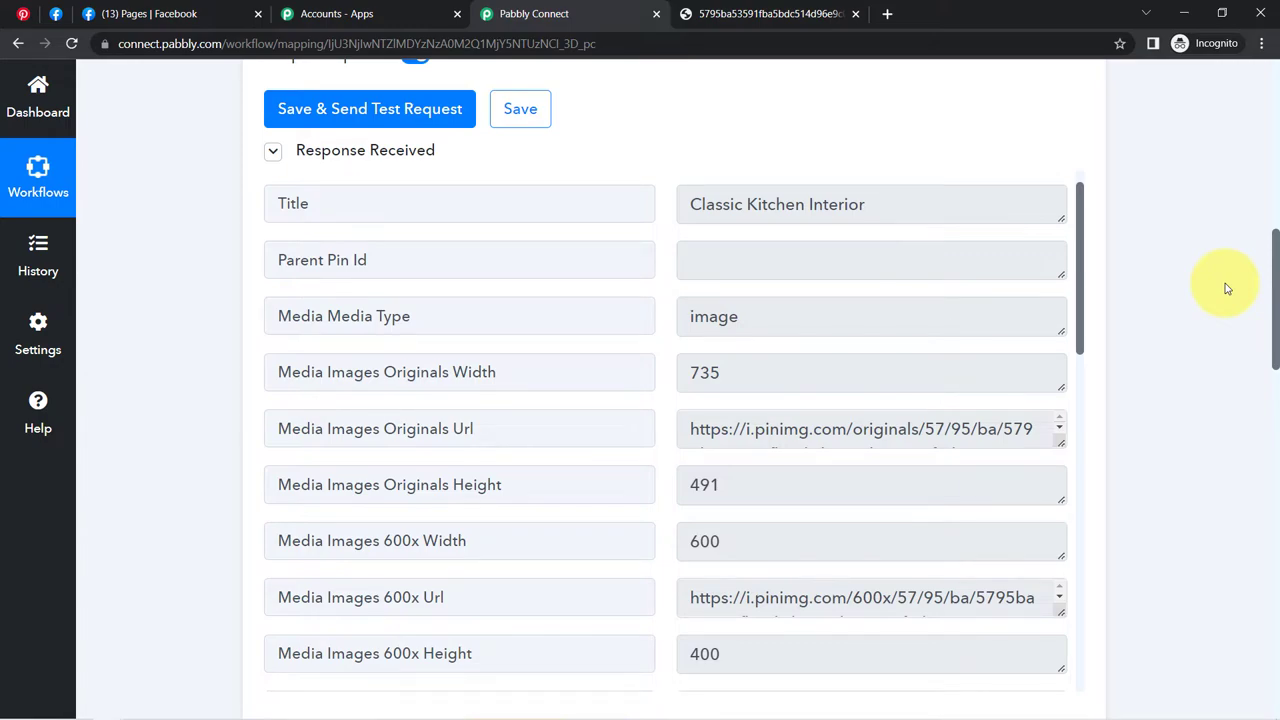
drag(1278, 258, 1277, 530)
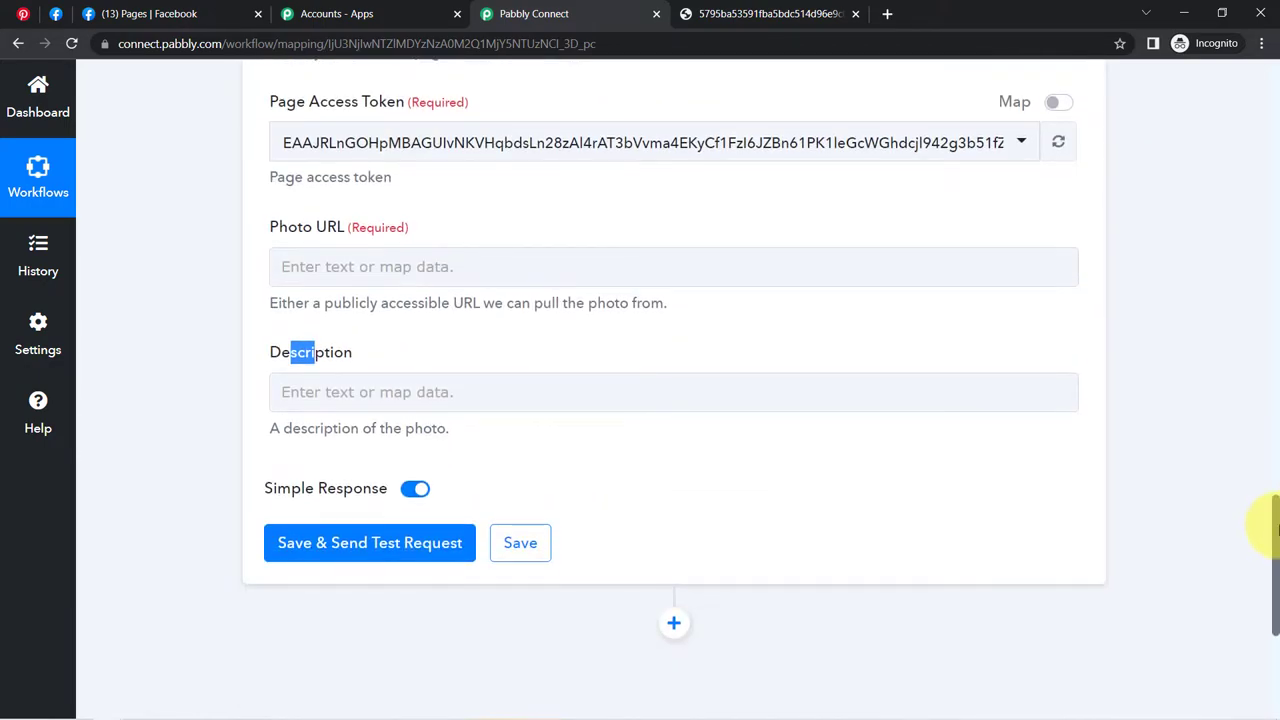
- Map the pin's Media Images Originals Url into Photo URL
click(325, 267)
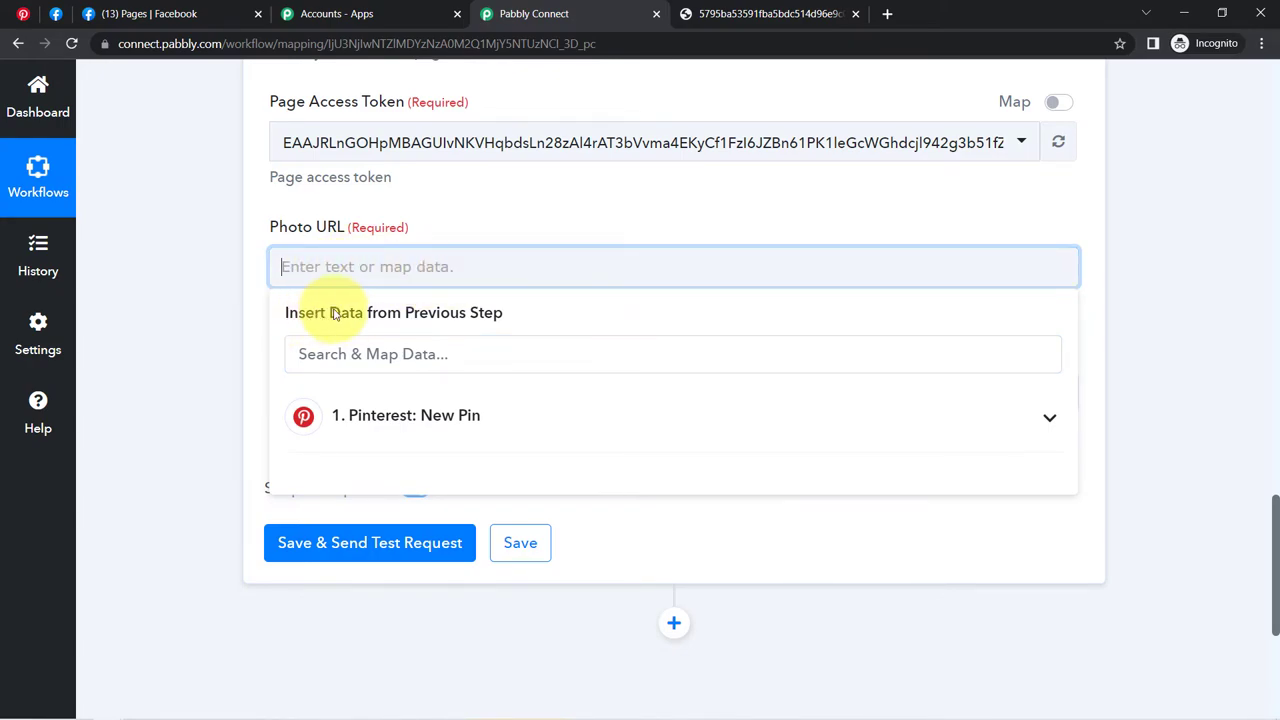
click(422, 427)
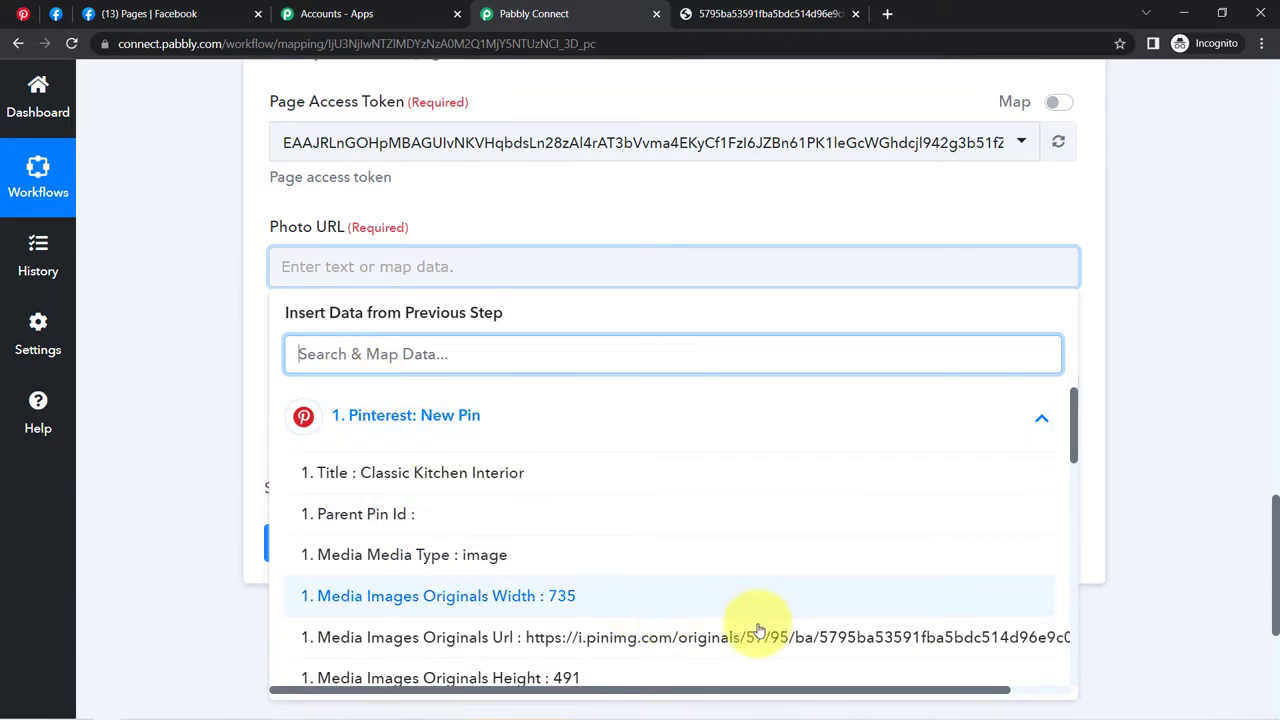
click(818, 644)
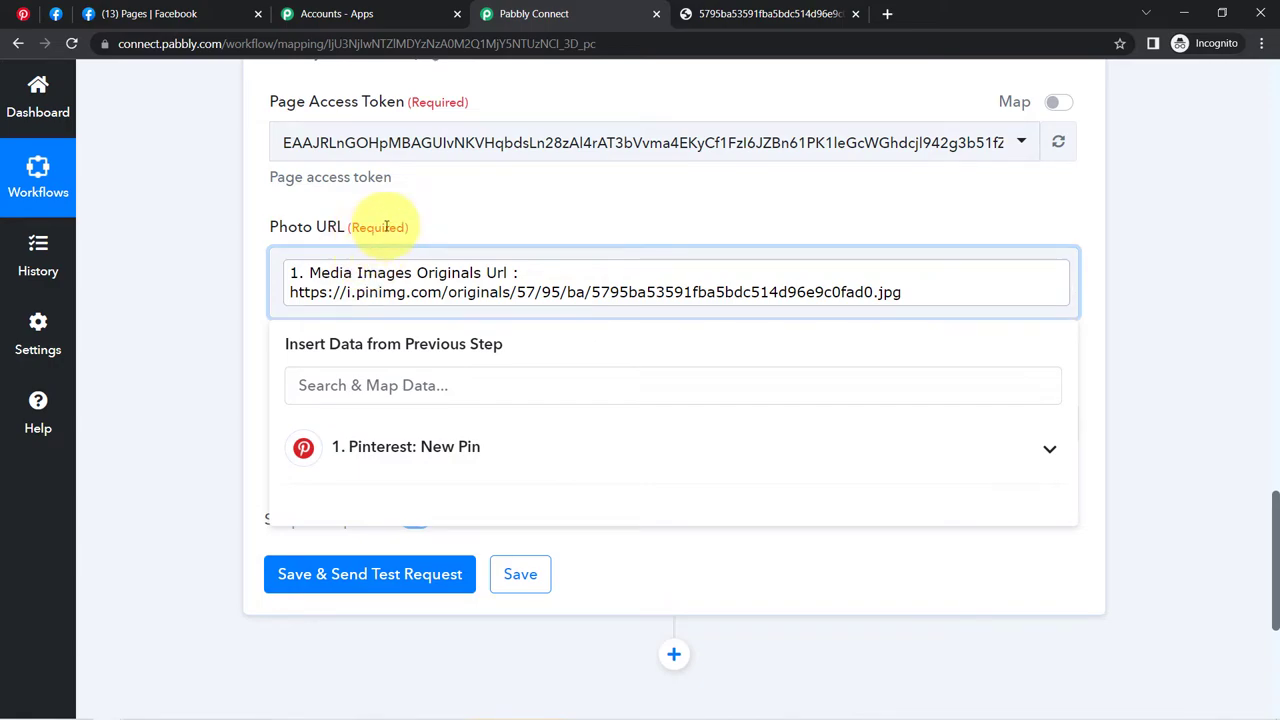
click(195, 328)
- Map the pin's Title into the Description field
click(395, 428)
click(393, 430)
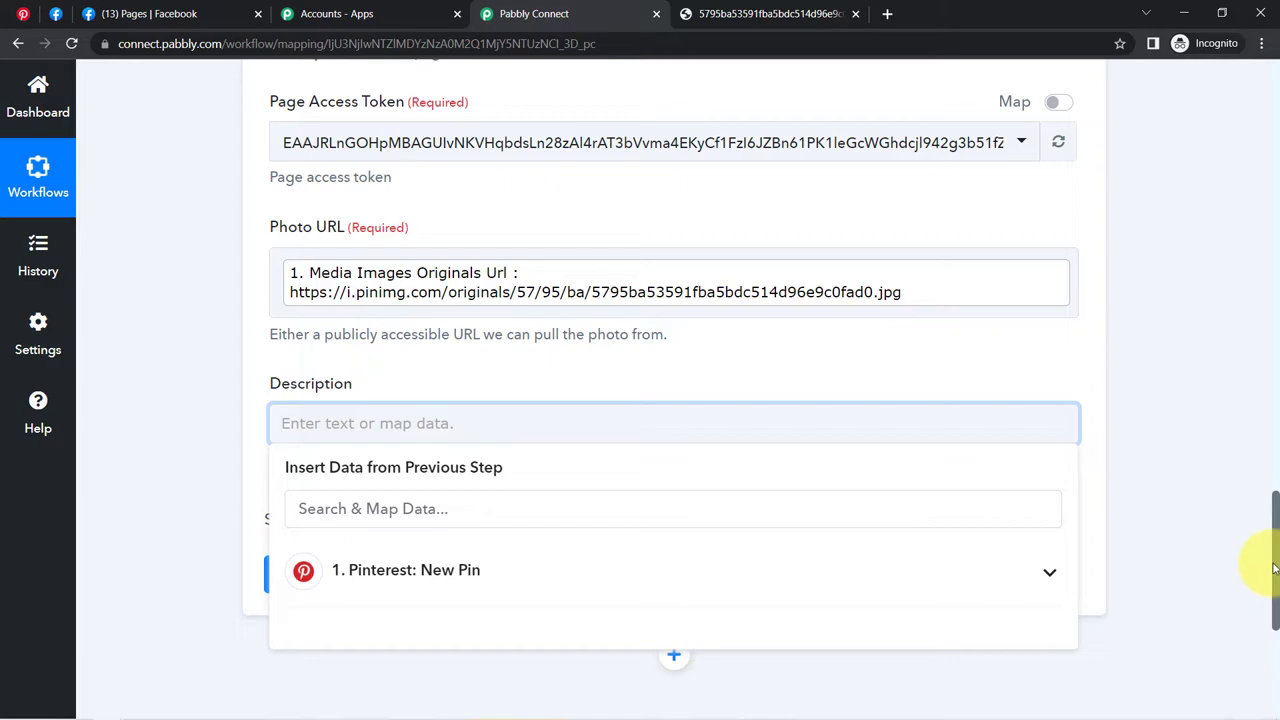
scroll(1268, 540, down, 2)
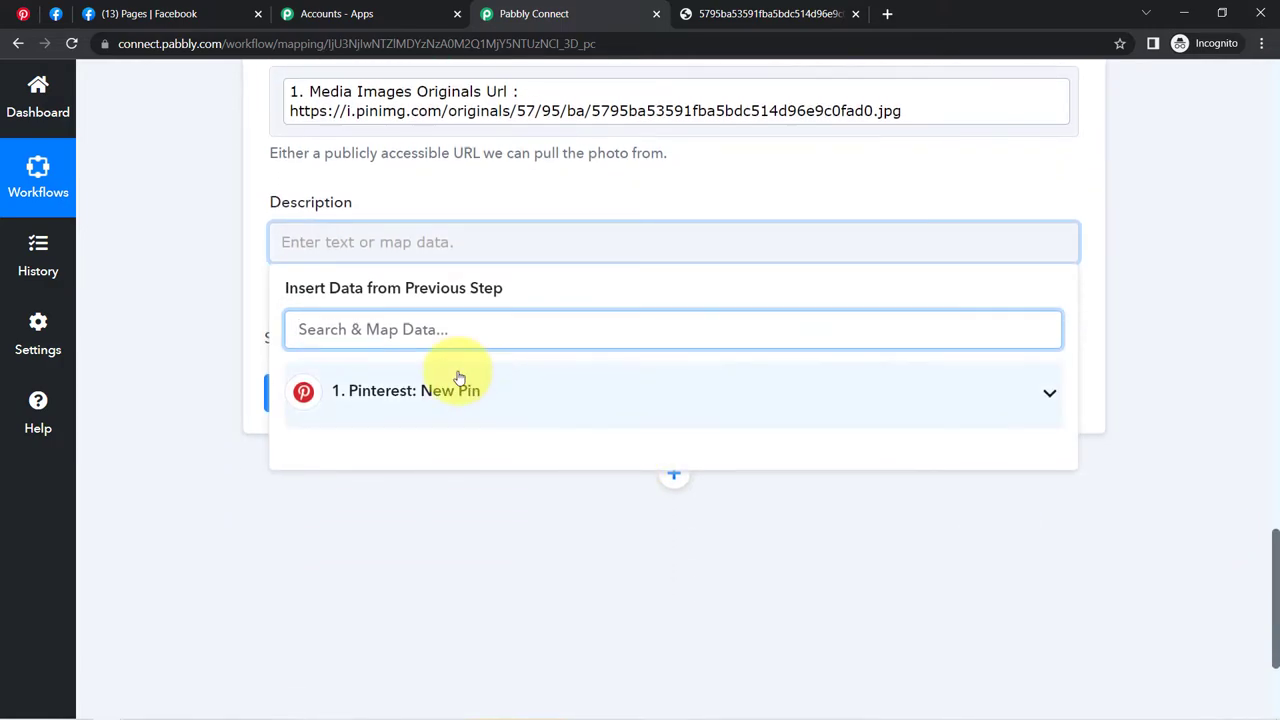
click(510, 405)
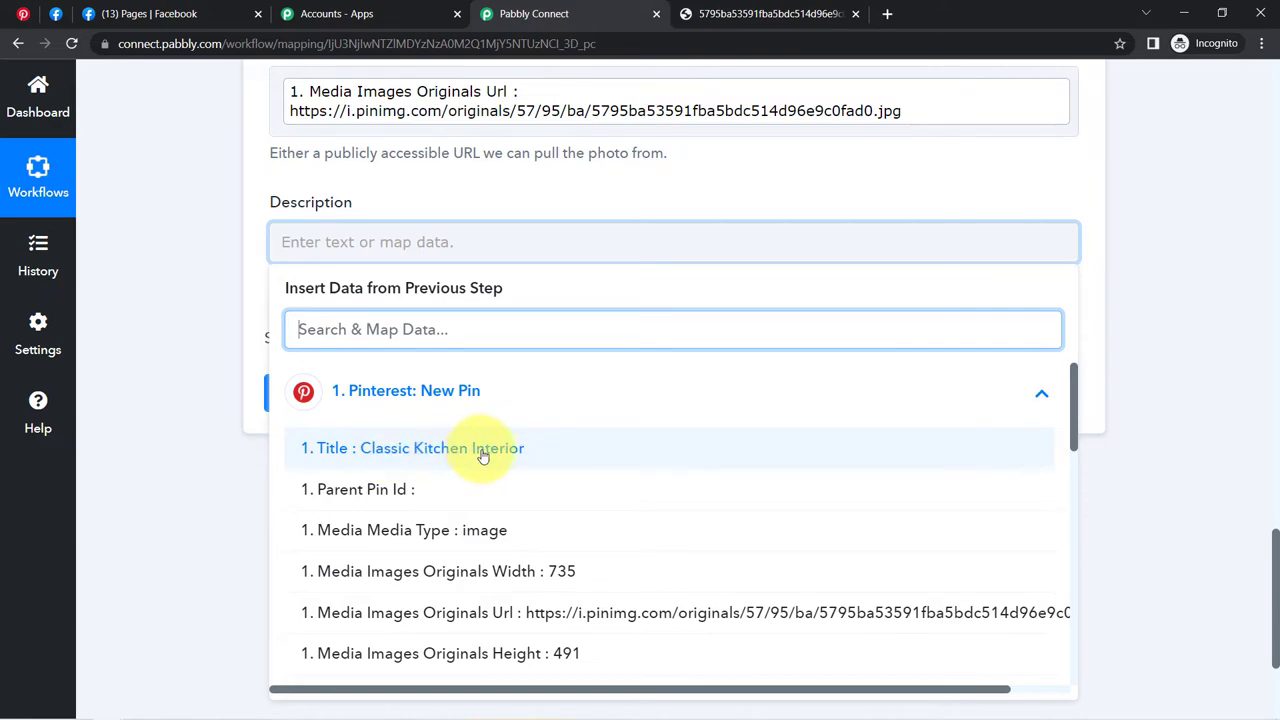
click(447, 452)
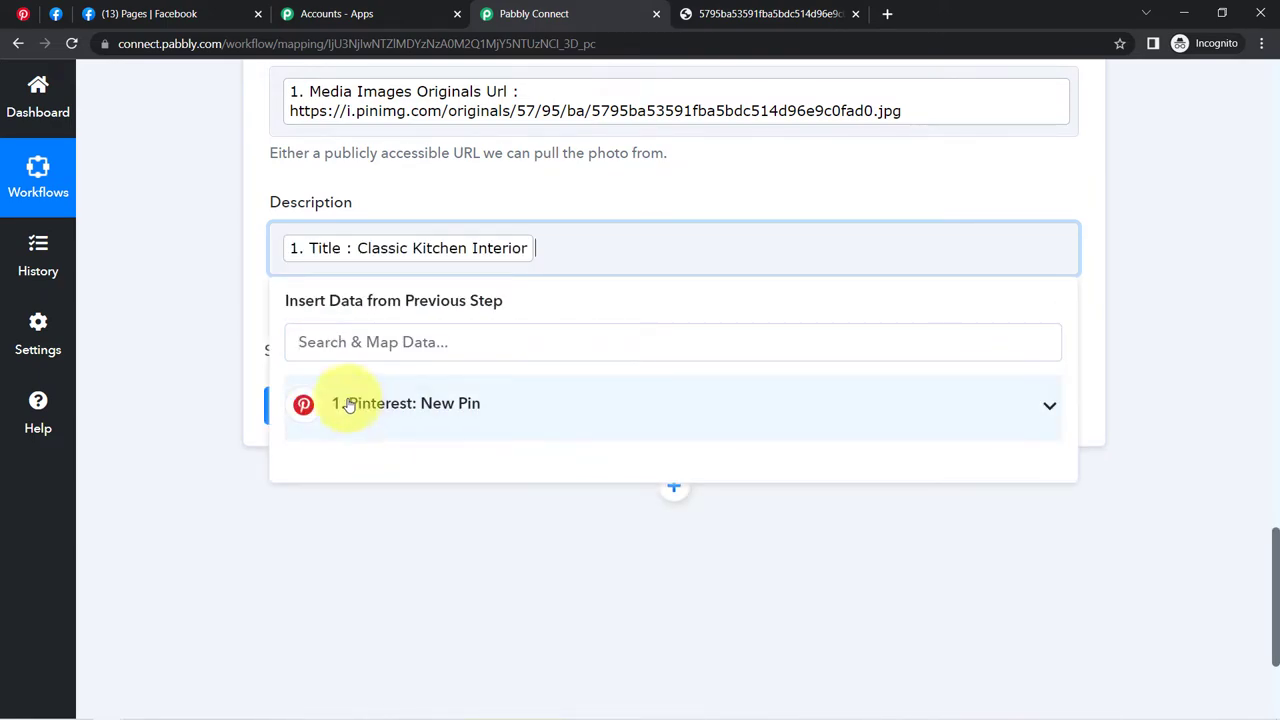
click(222, 390)
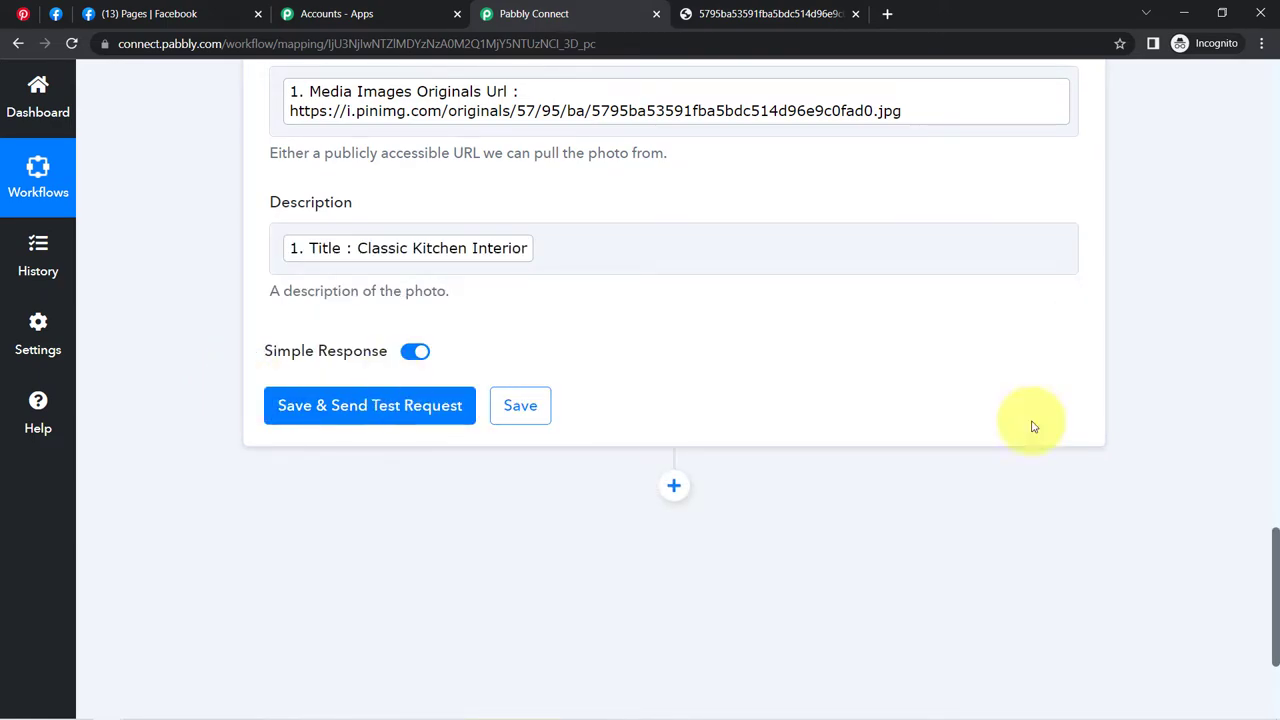
- Save the action and send a test request to Facebook
scroll(1277, 543, up, 1)
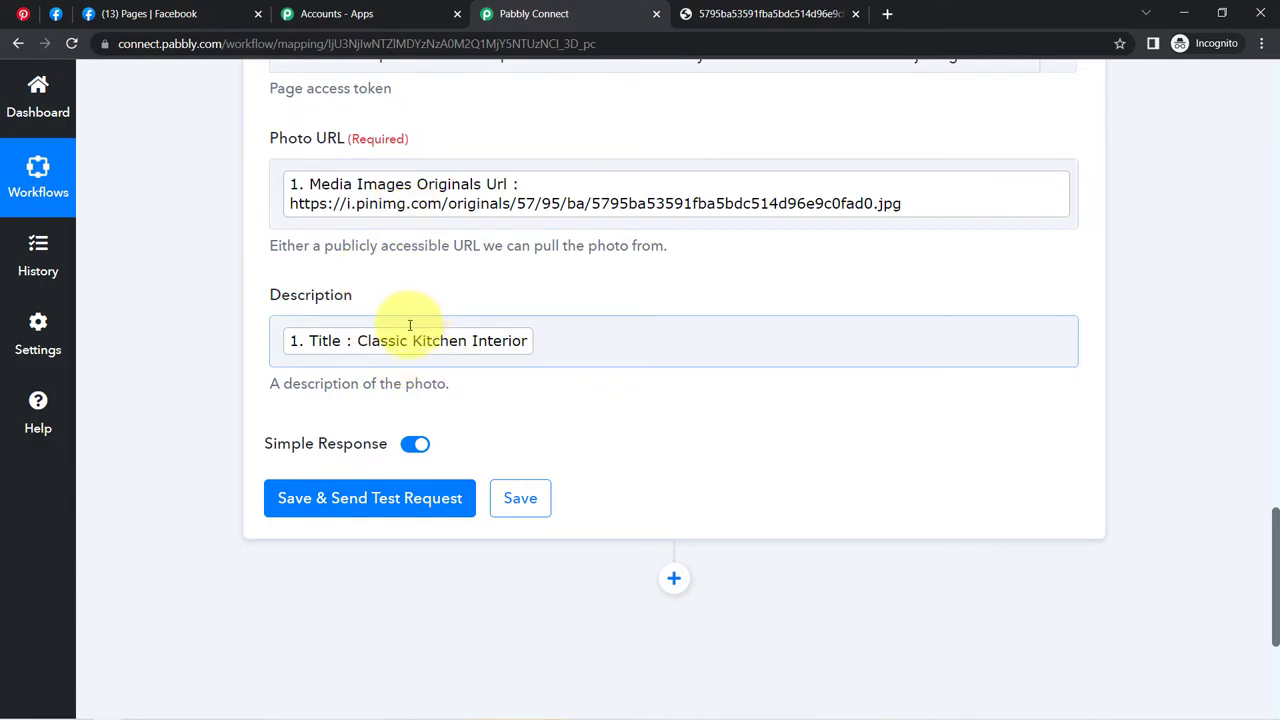
drag(1277, 563, 1245, 303)
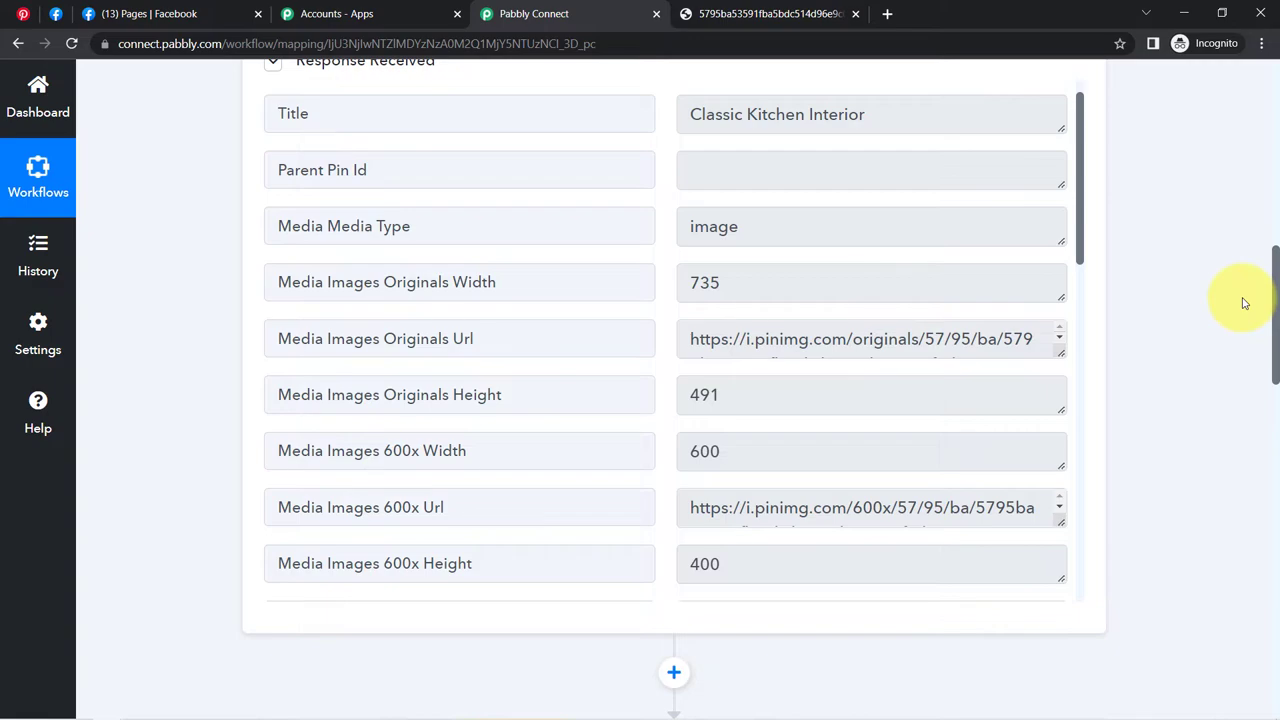
drag(1245, 303, 1261, 563)
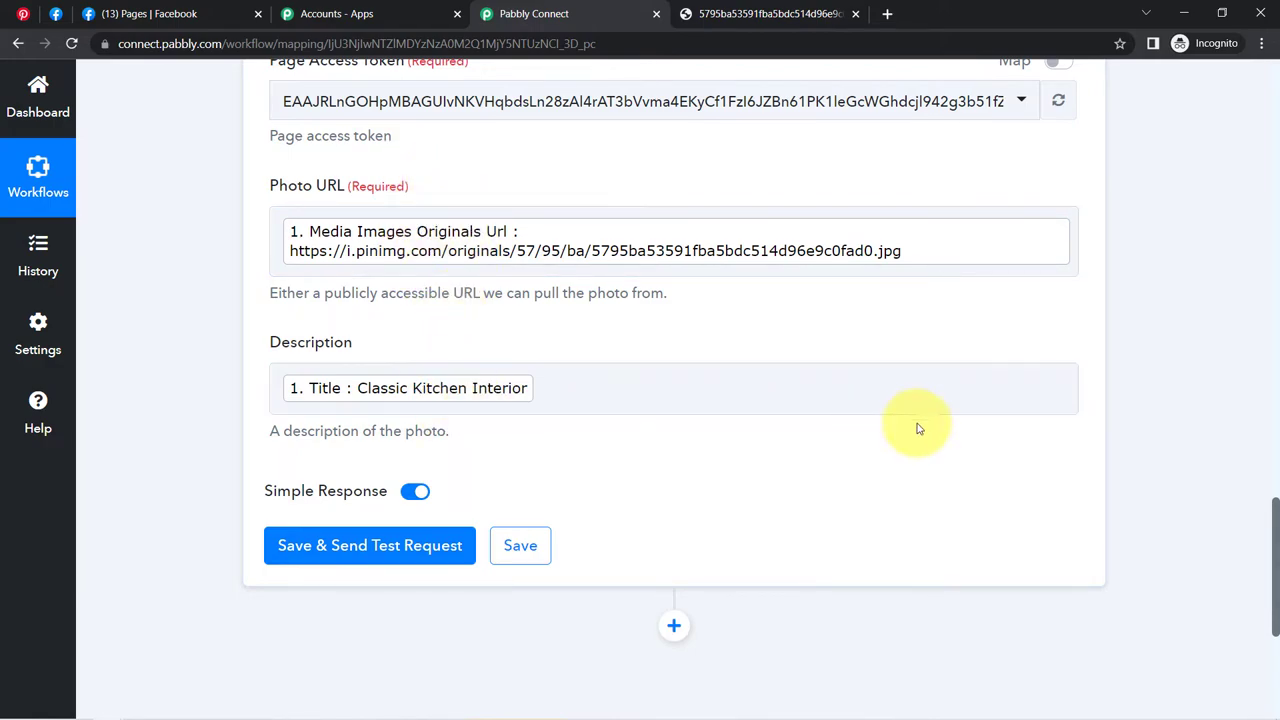
drag(1276, 528, 1276, 580)
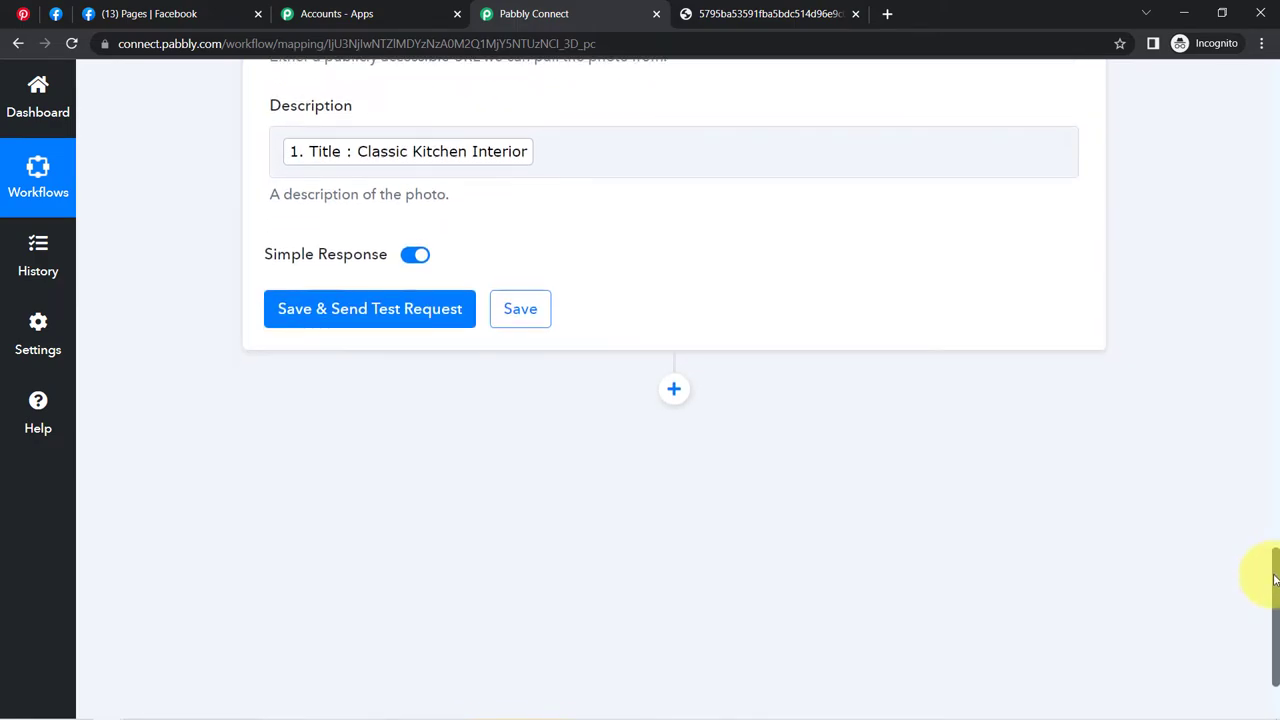
click(362, 316)
- Reload the HomeDecor Facebook page to find the new Classic Kitchen Interior photo post
click(55, 14)
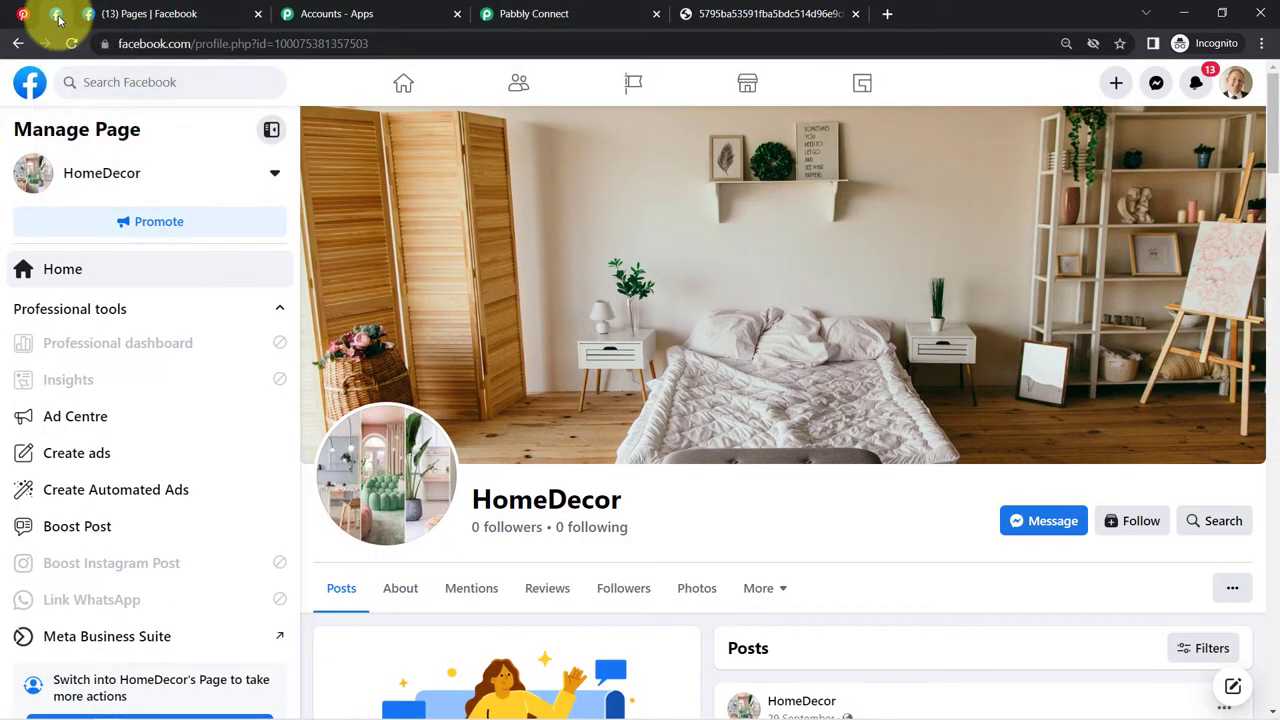
drag(1271, 140, 1271, 198)
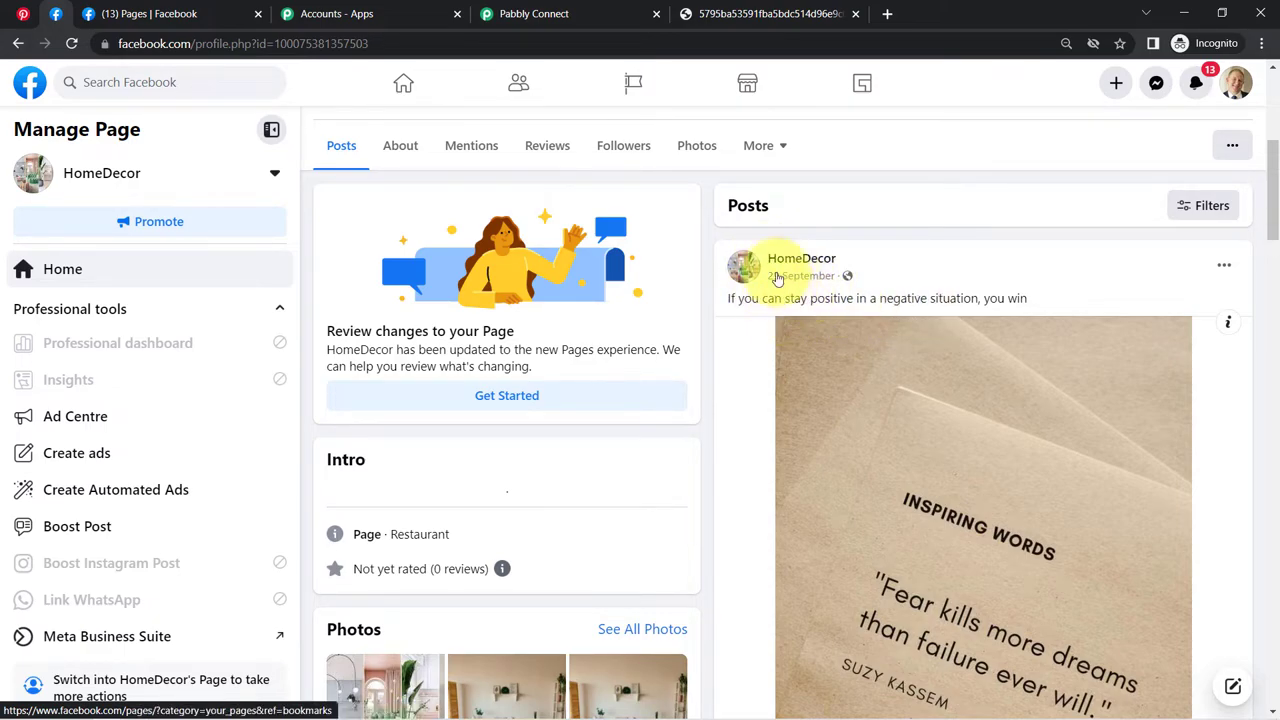
click(530, 14)
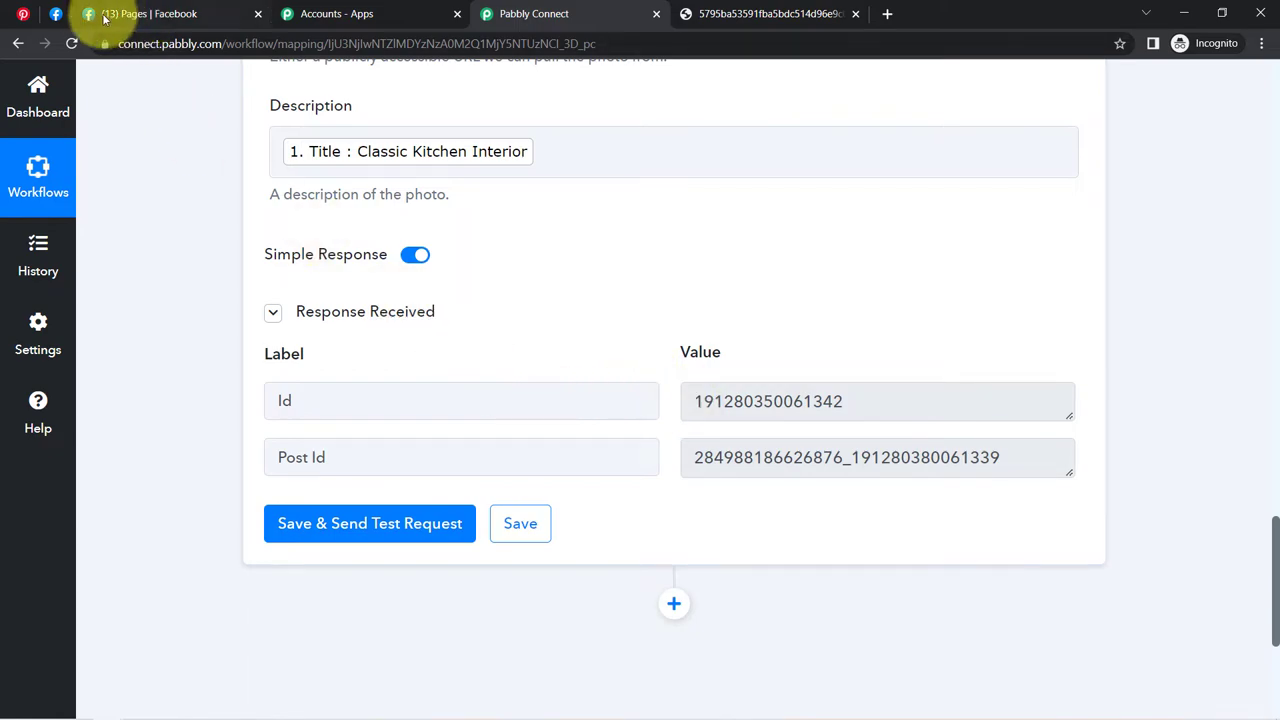
click(106, 14)
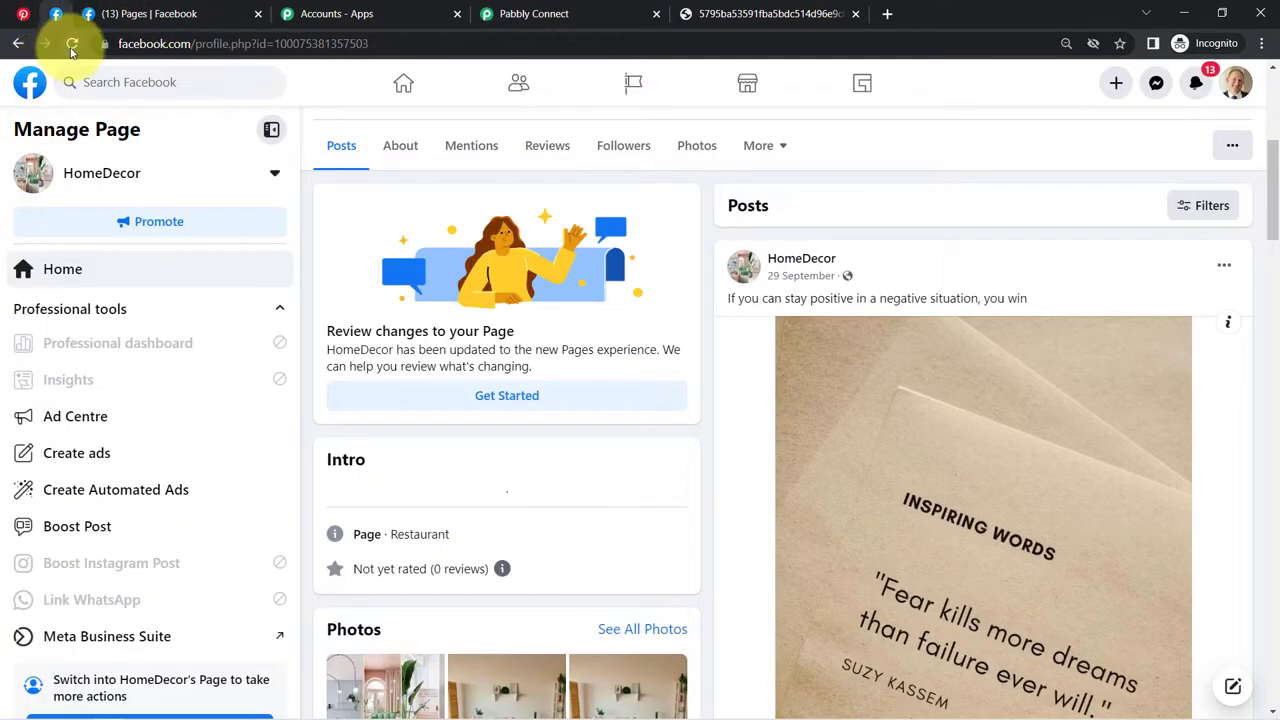
click(72, 48)
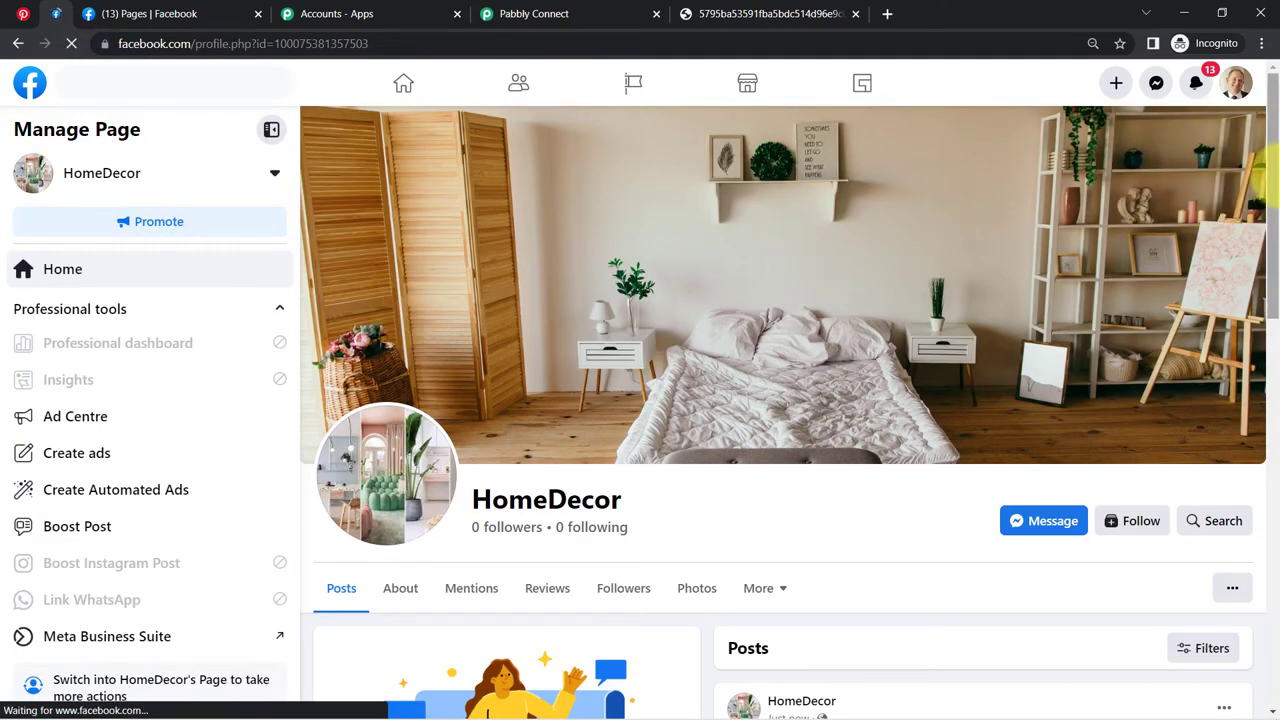
scroll(1273, 145, down, 3)
scroll(1268, 170, down, 4)
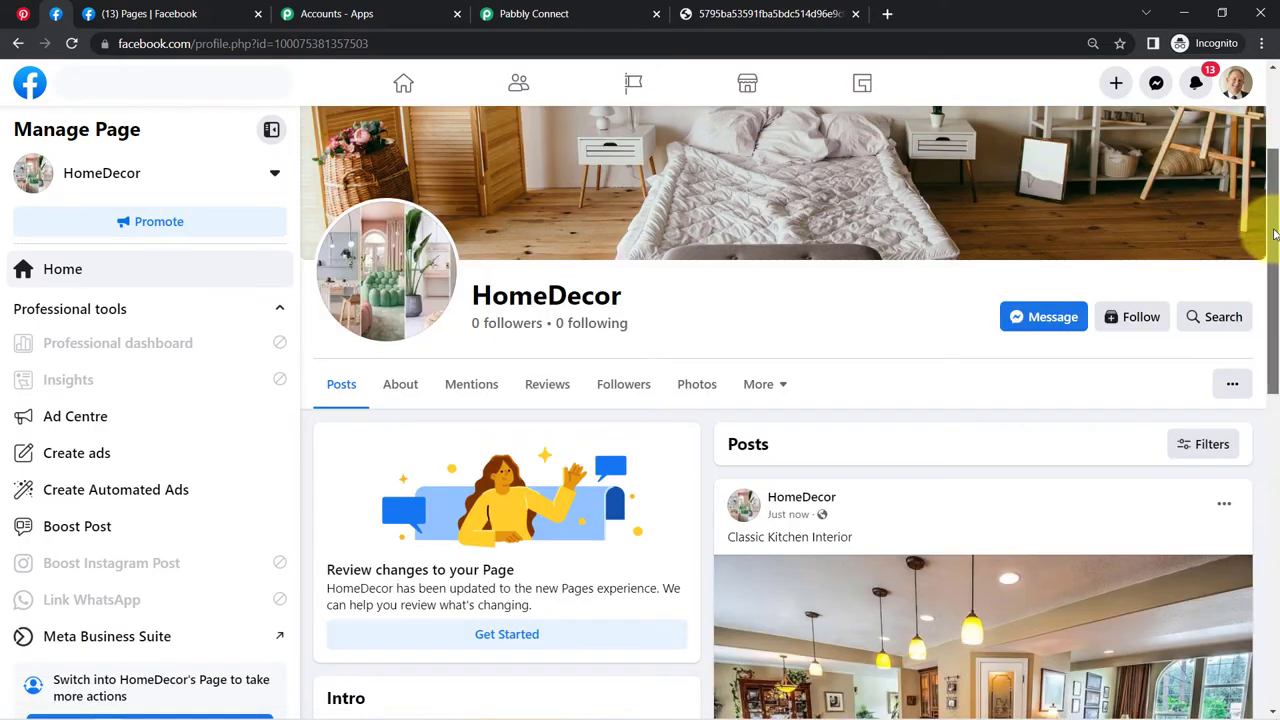
scroll(1275, 300, down, 2)
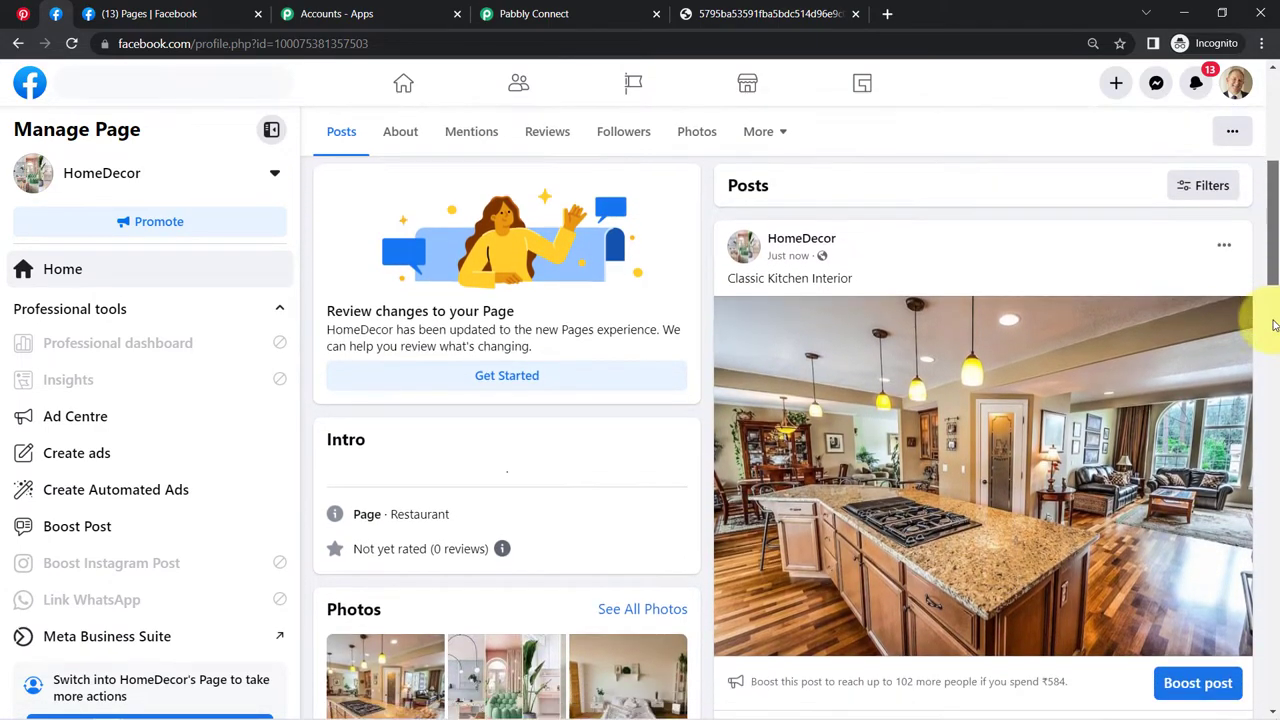
scroll(797, 316, up, 3)
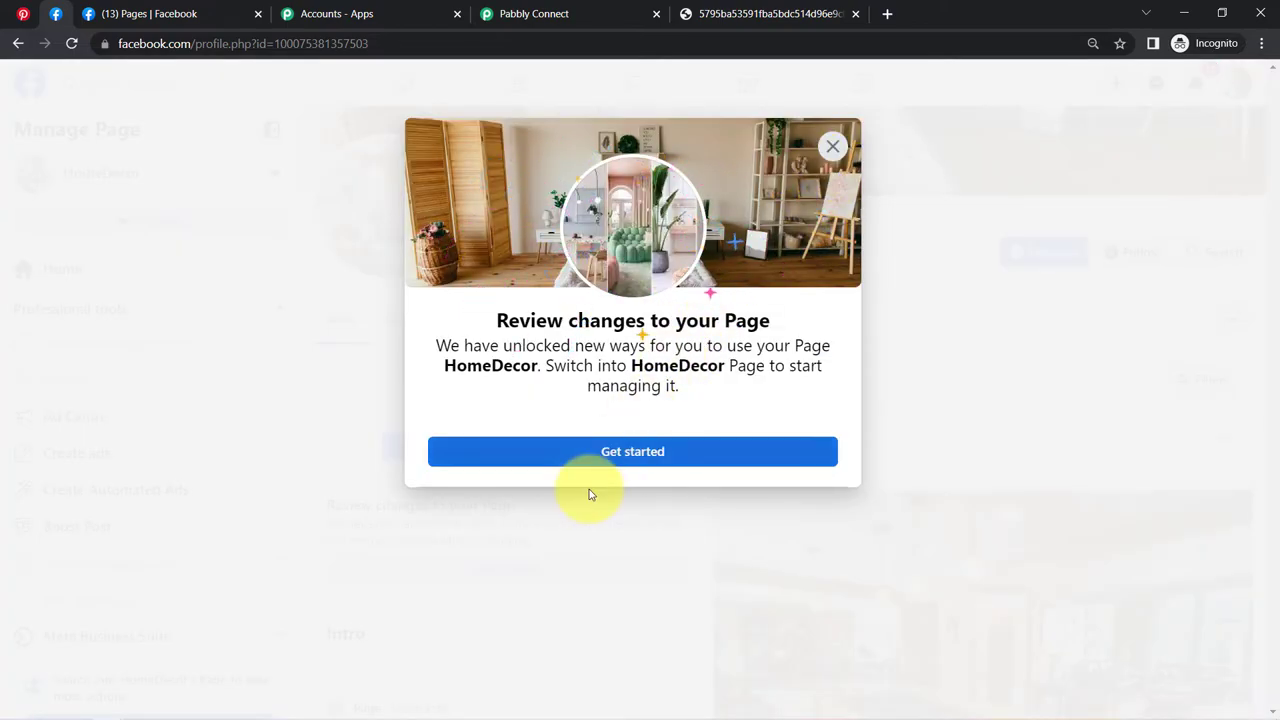
click(832, 147)
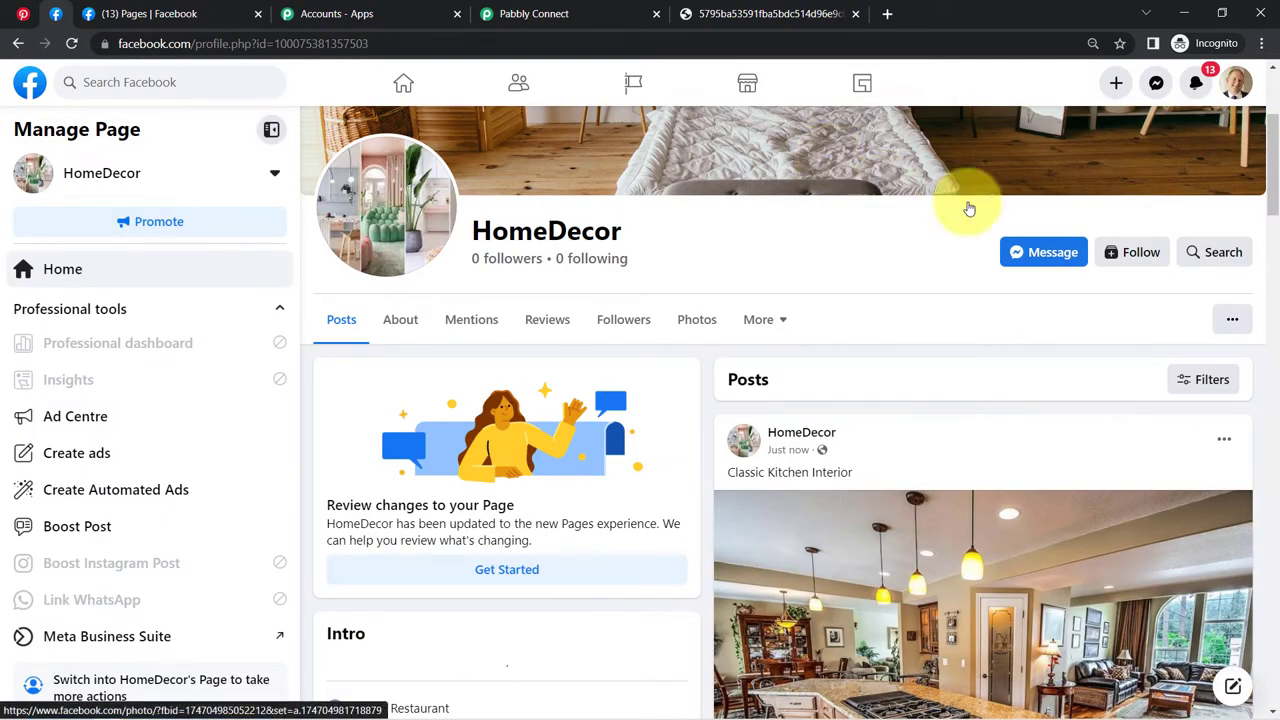
scroll(1268, 162, down, 4)
scroll(1262, 168, up, 2)
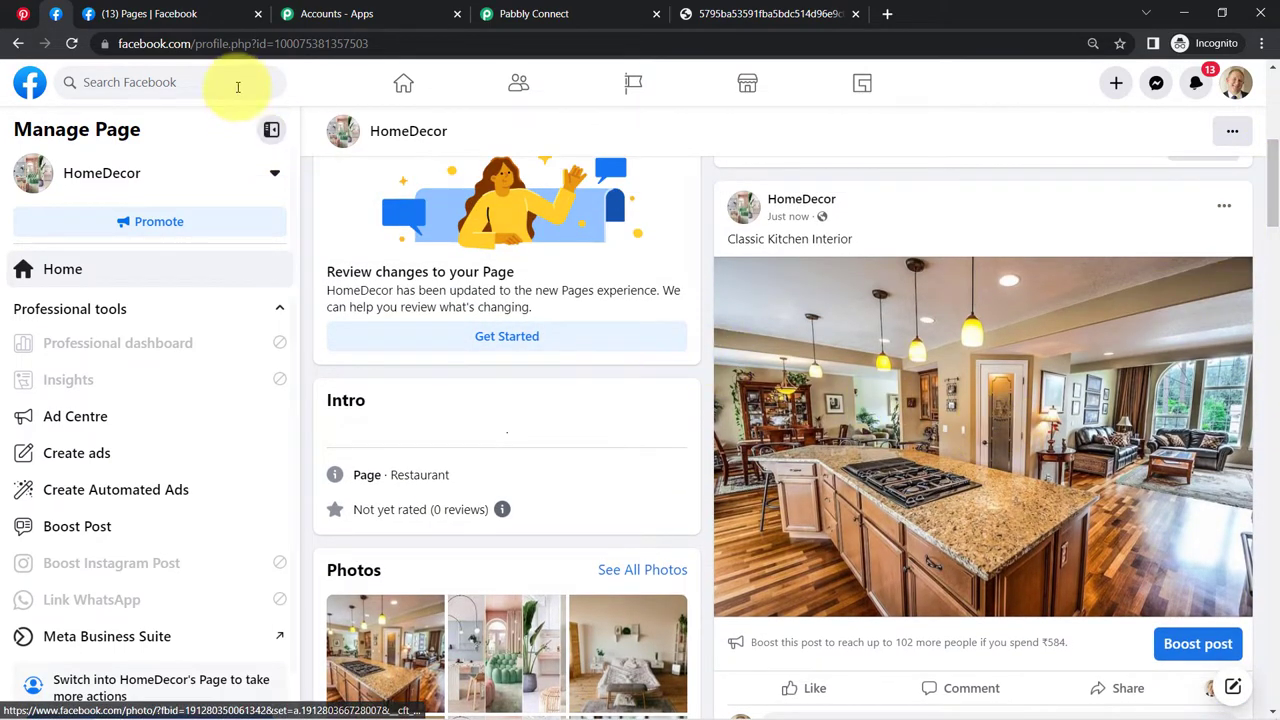
click(527, 12)
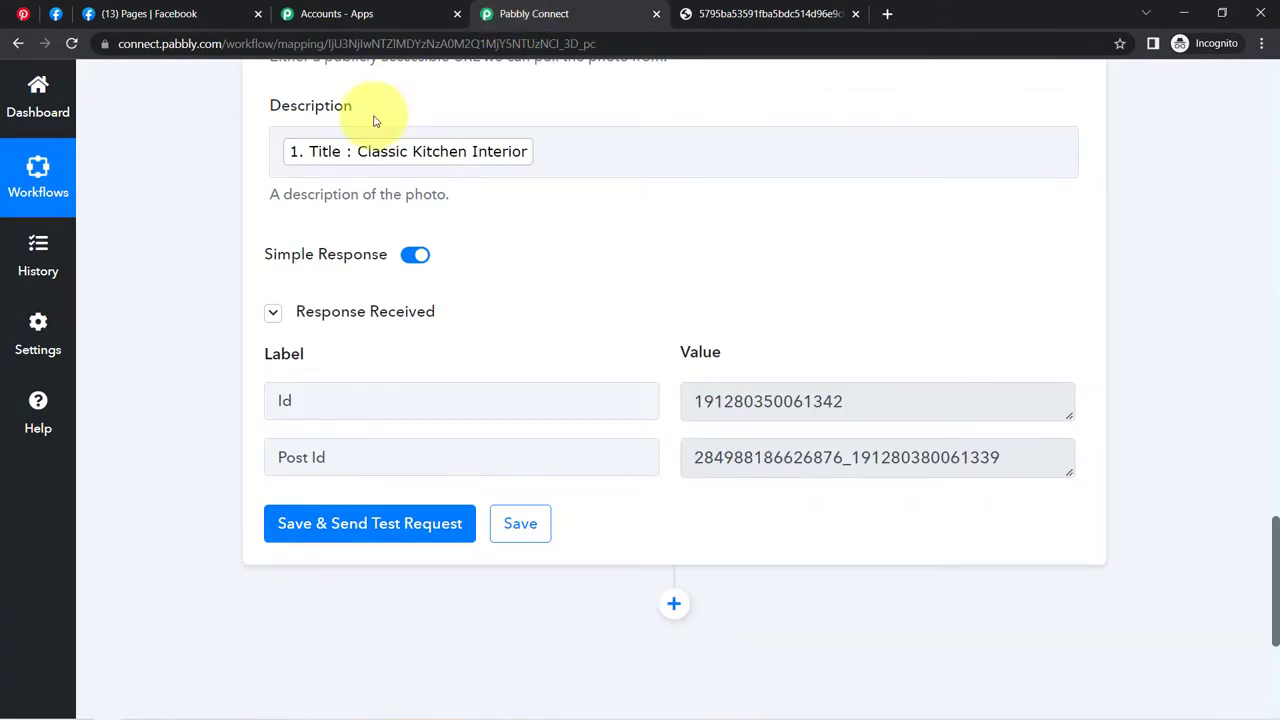
- Compare the Classic Kitchen Interior pin with the matching Facebook post
click(22, 13)
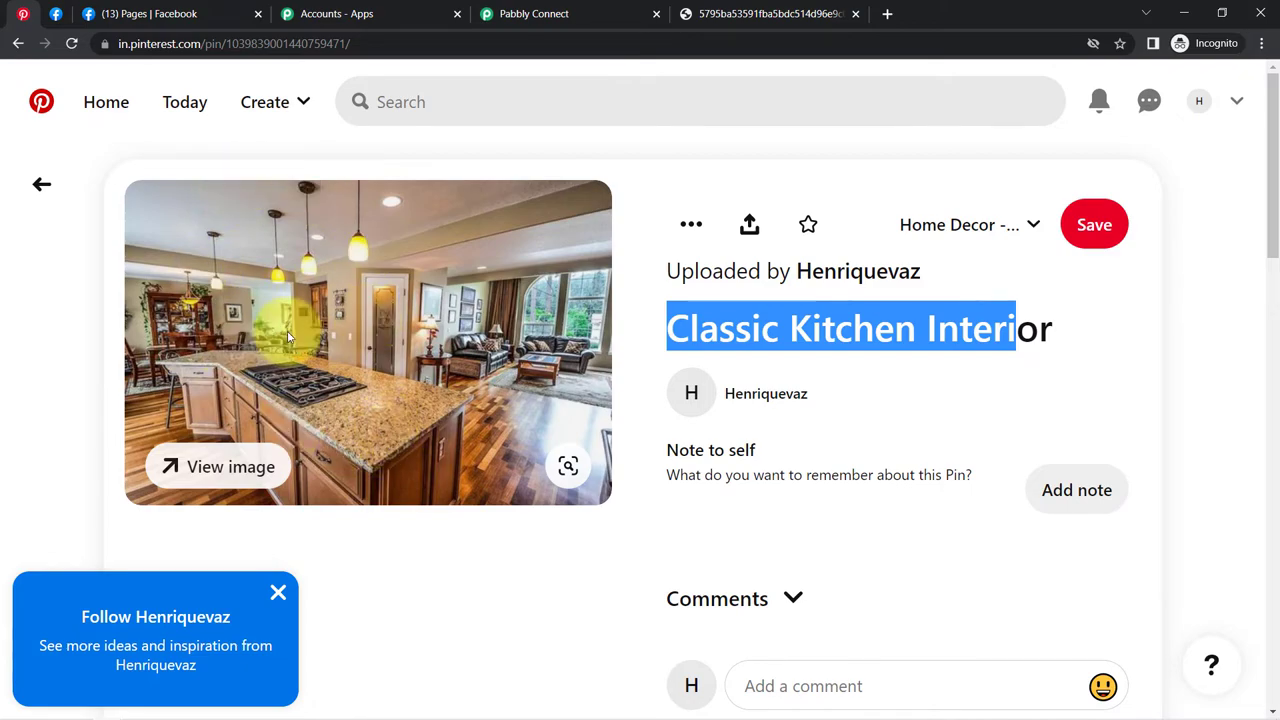
click(65, 13)
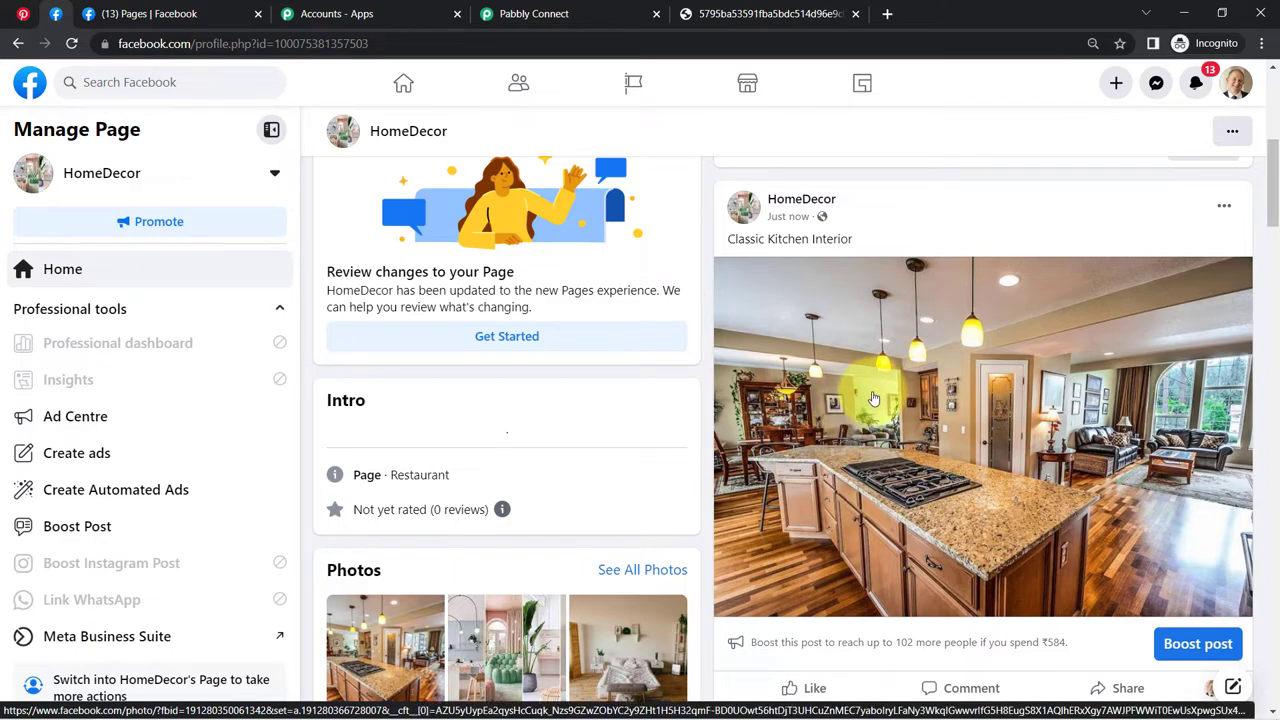
click(22, 13)
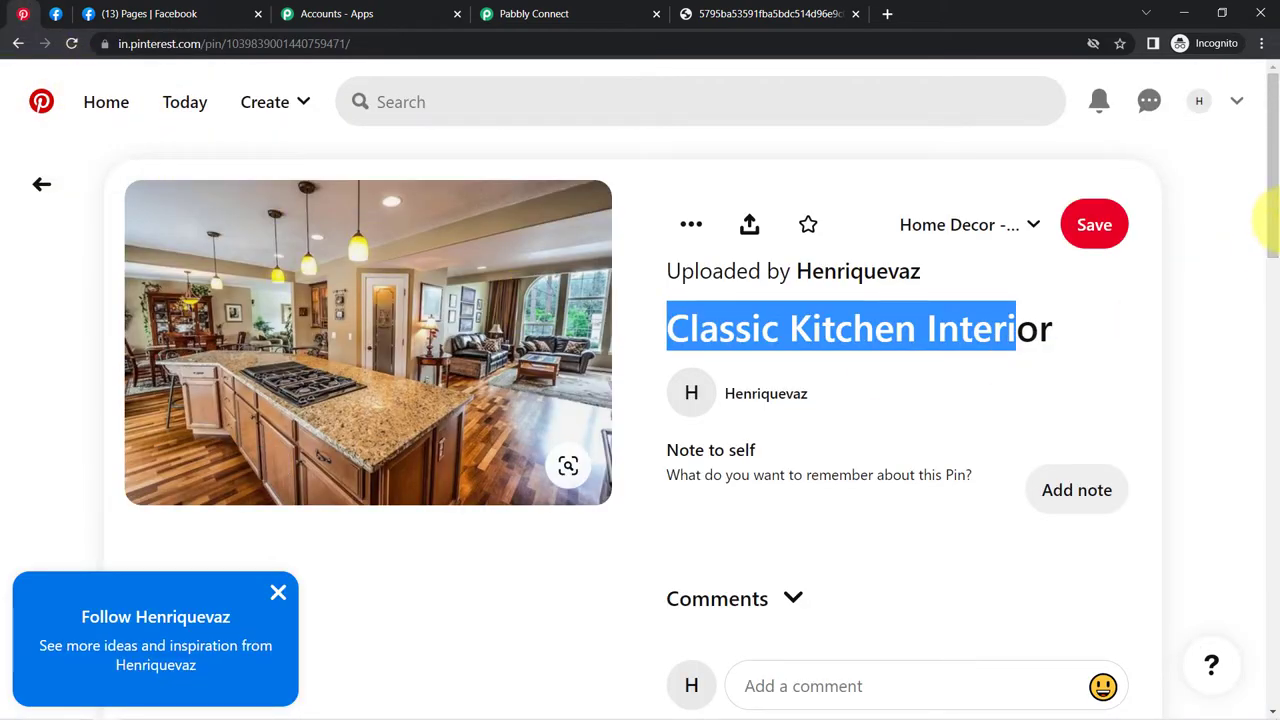
- Close the Follow suggestion popup and bring up Pinterest's Create menu
scroll(1260, 206, down, 1)
scroll(1270, 195, up, 1)
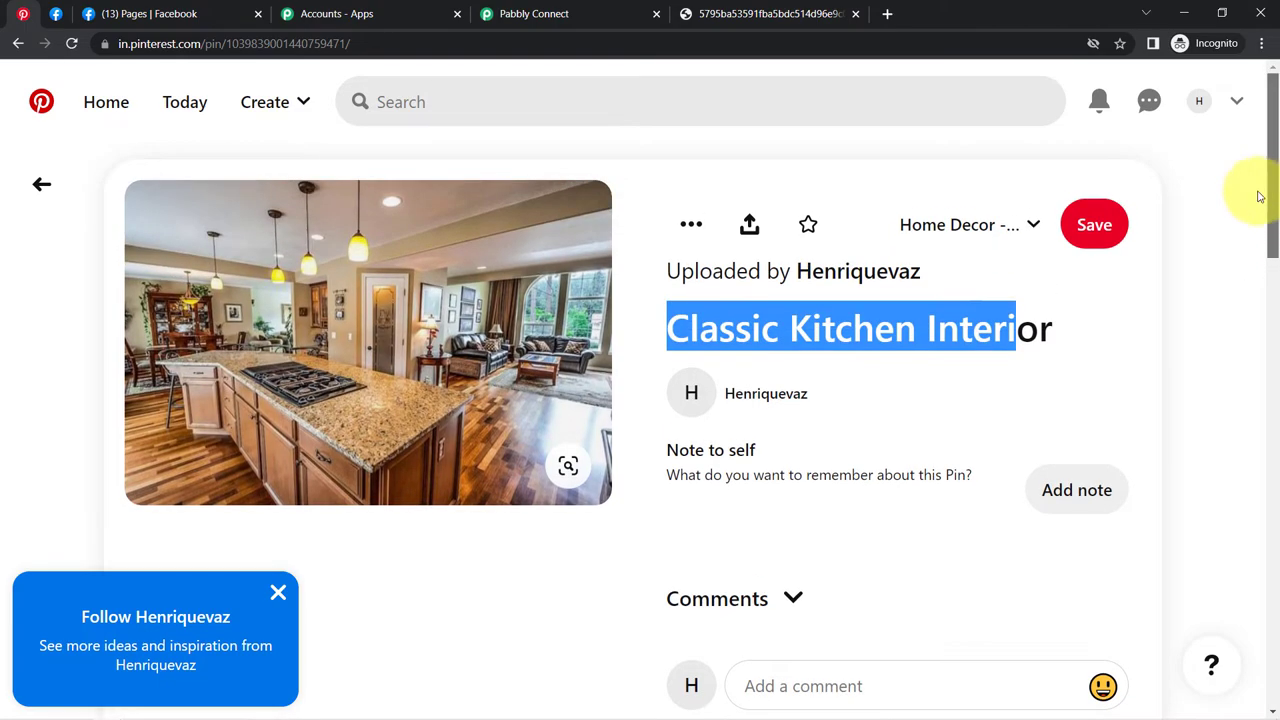
click(279, 592)
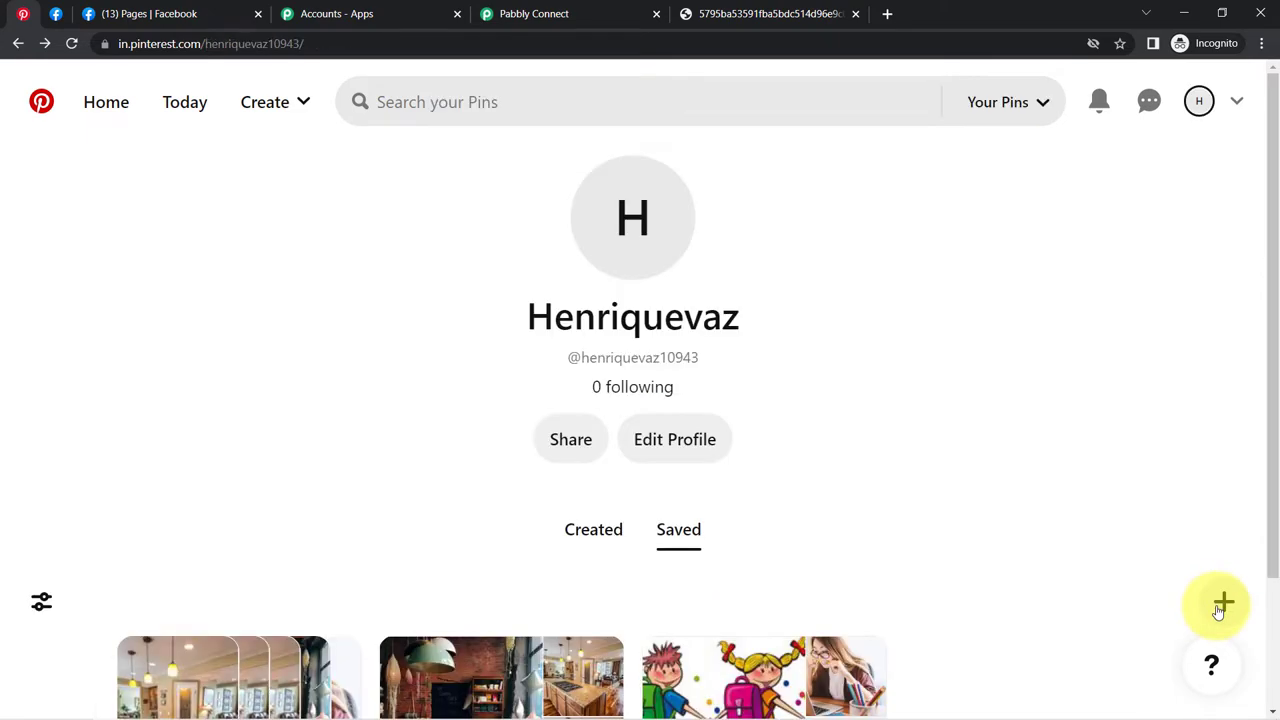
click(1220, 603)
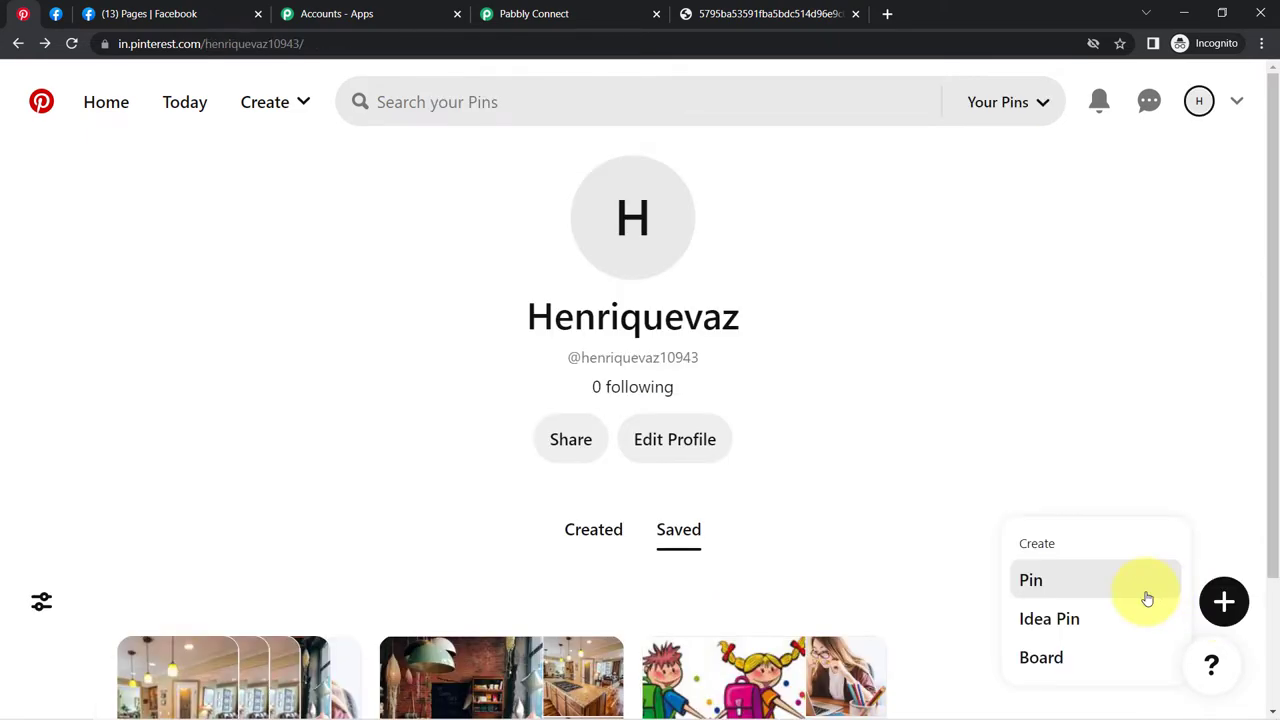
- Start a new pin and upload the home-office image from Desktop > Extra Images
click(1054, 586)
click(266, 429)
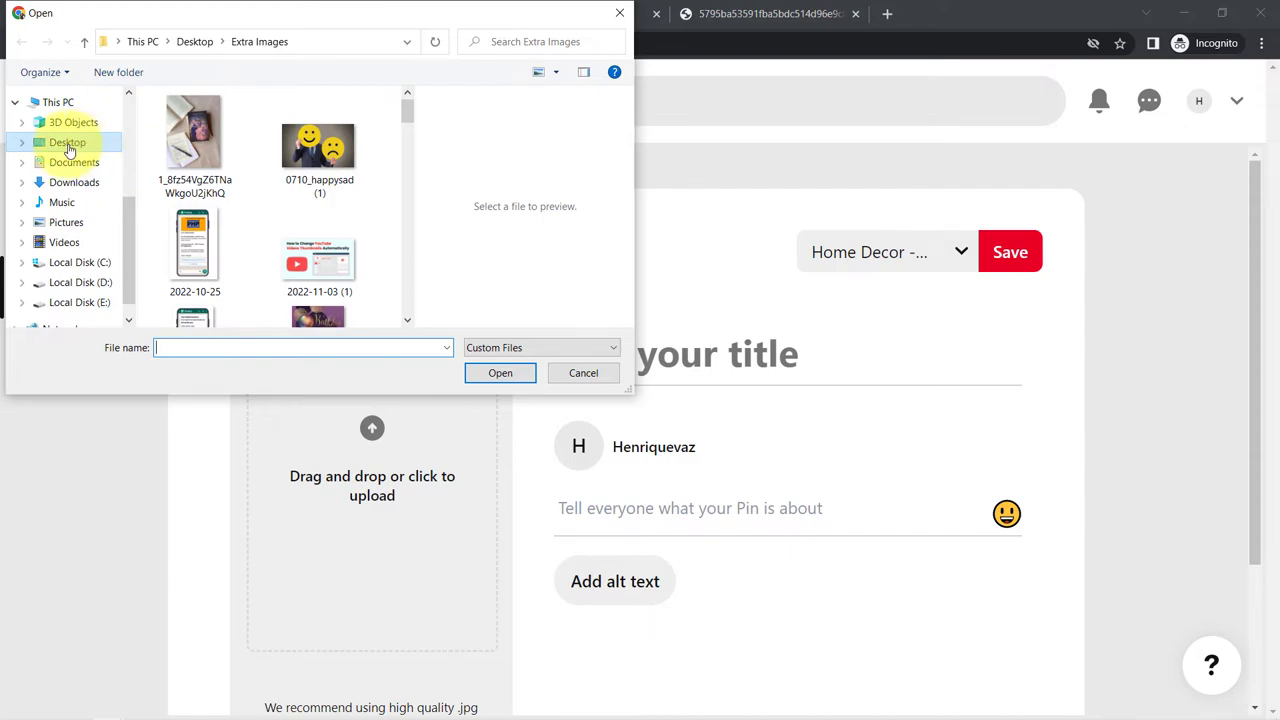
click(68, 143)
double_click(190, 225)
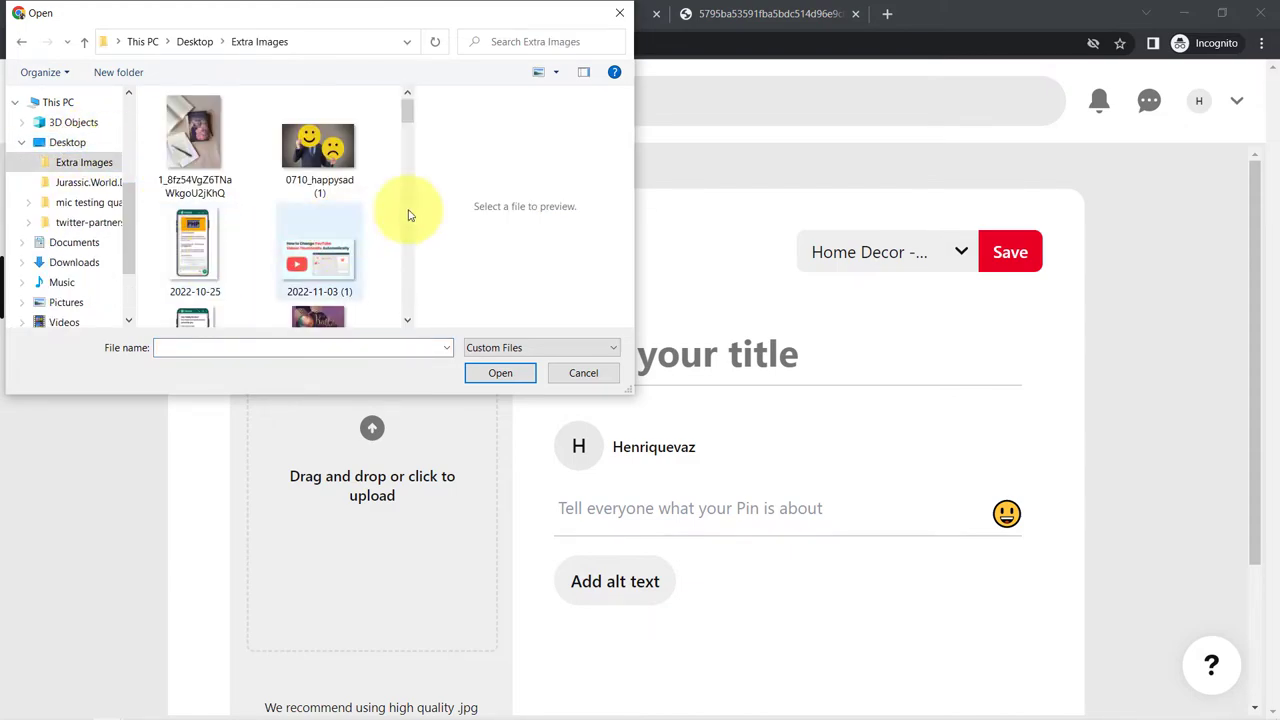
drag(407, 113, 435, 194)
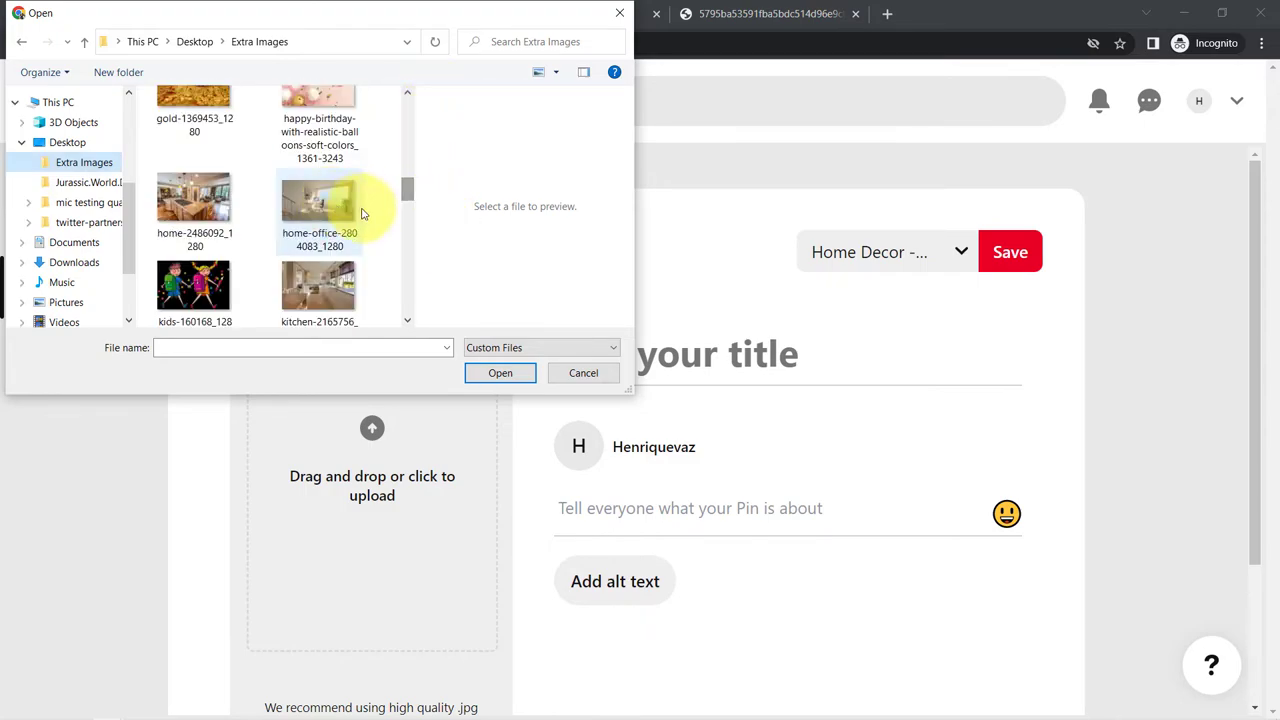
click(305, 204)
click(486, 372)
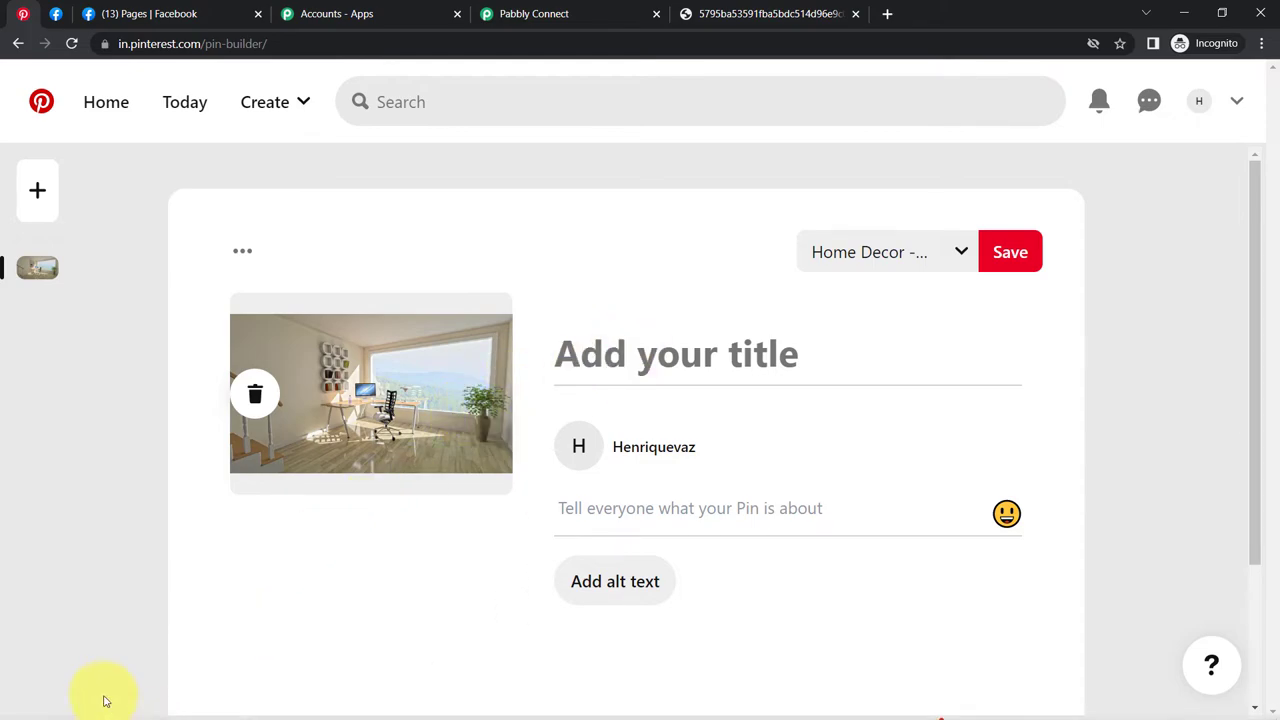
- Paste the Notepad home office caption as the pin title and save to Home Decor - Interior Desgining
click(166, 708)
drag(433, 231, 180, 180)
key(ctrl+c)
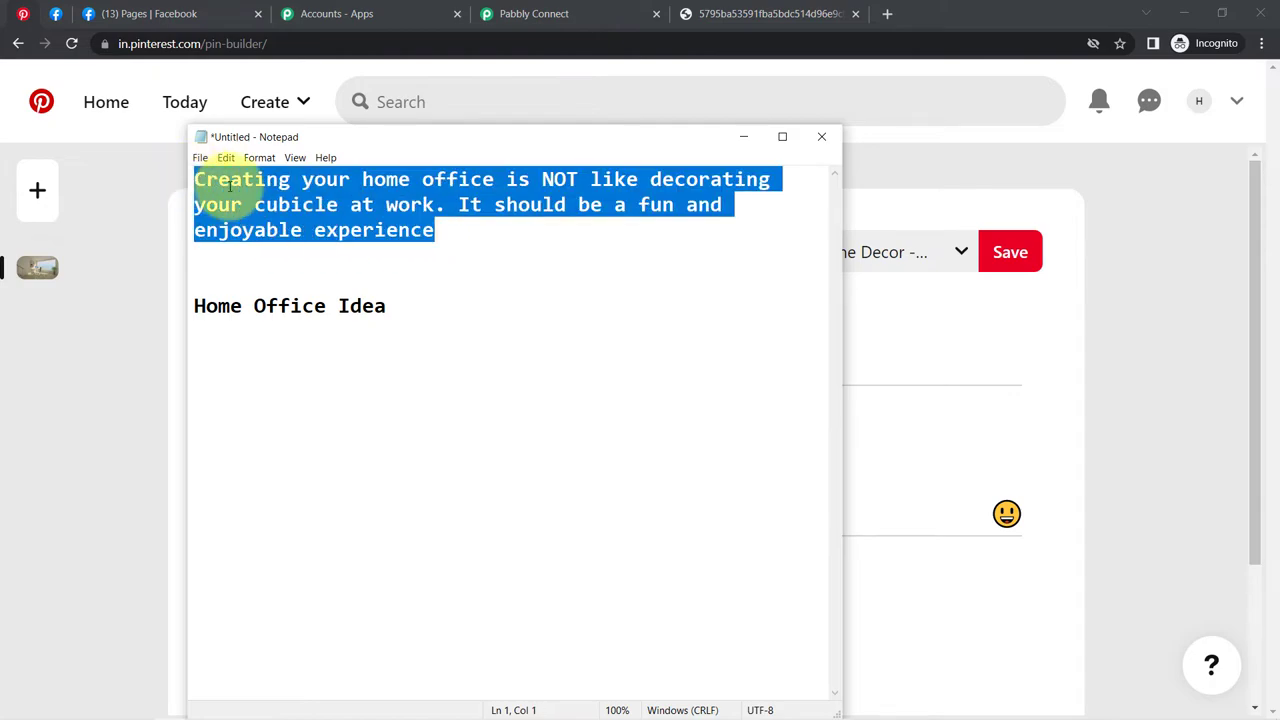
click(1040, 328)
click(620, 368)
key(ctrl+v)
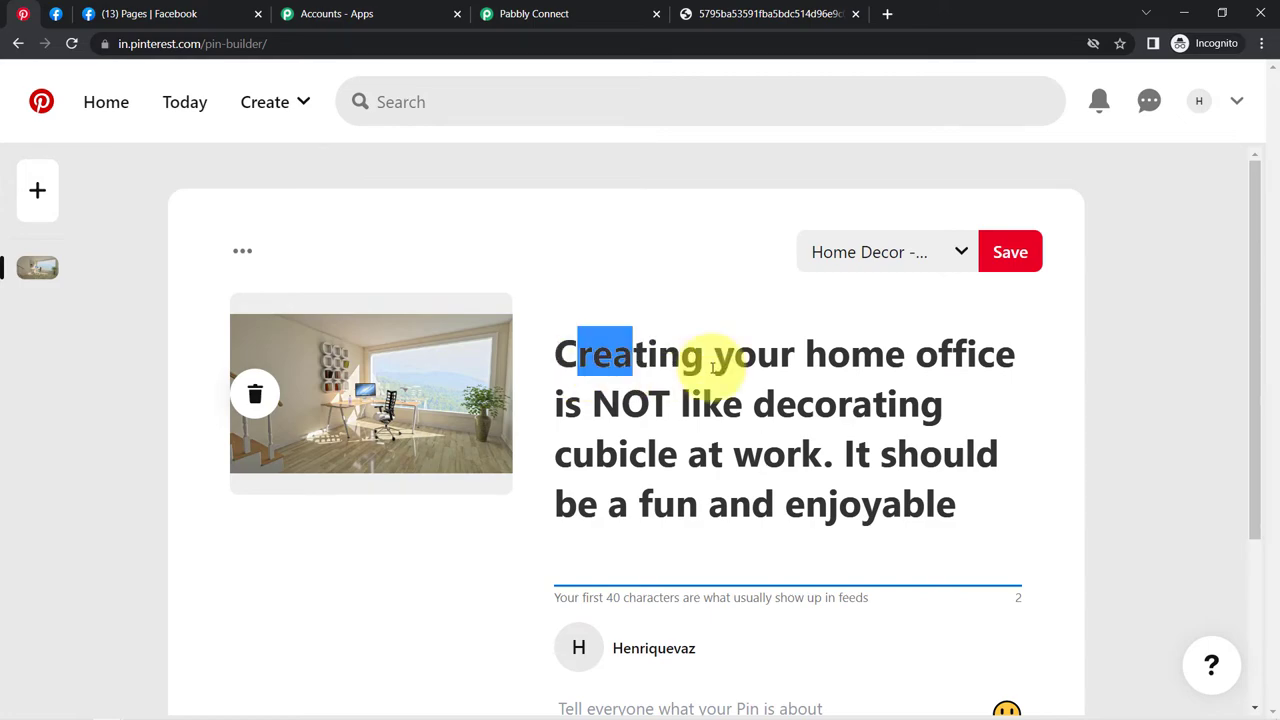
drag(712, 367, 787, 432)
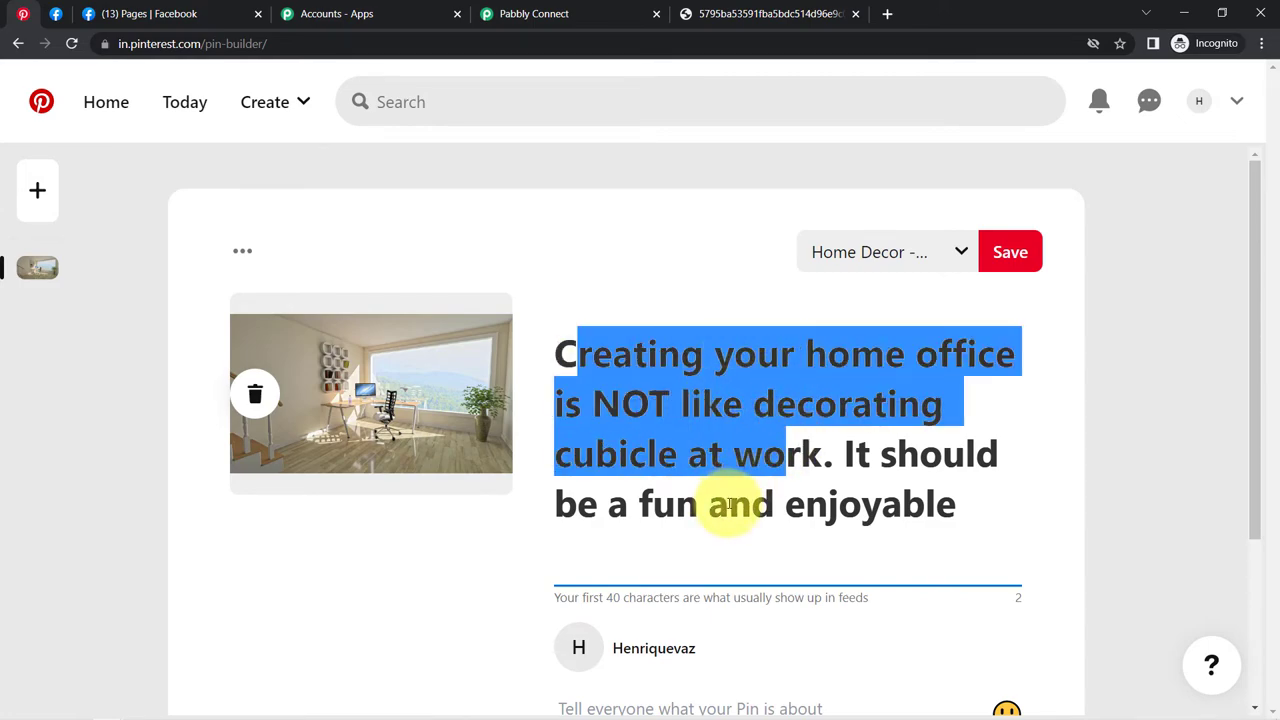
click(1008, 252)
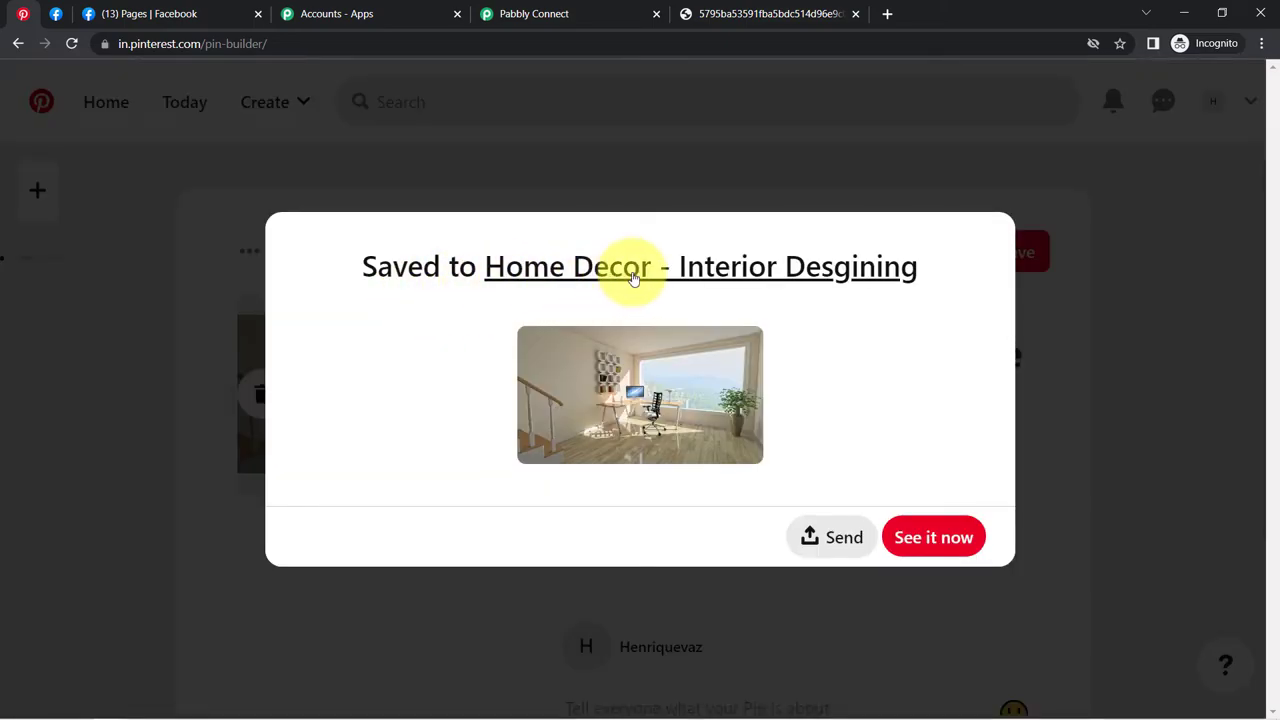
click(1081, 356)
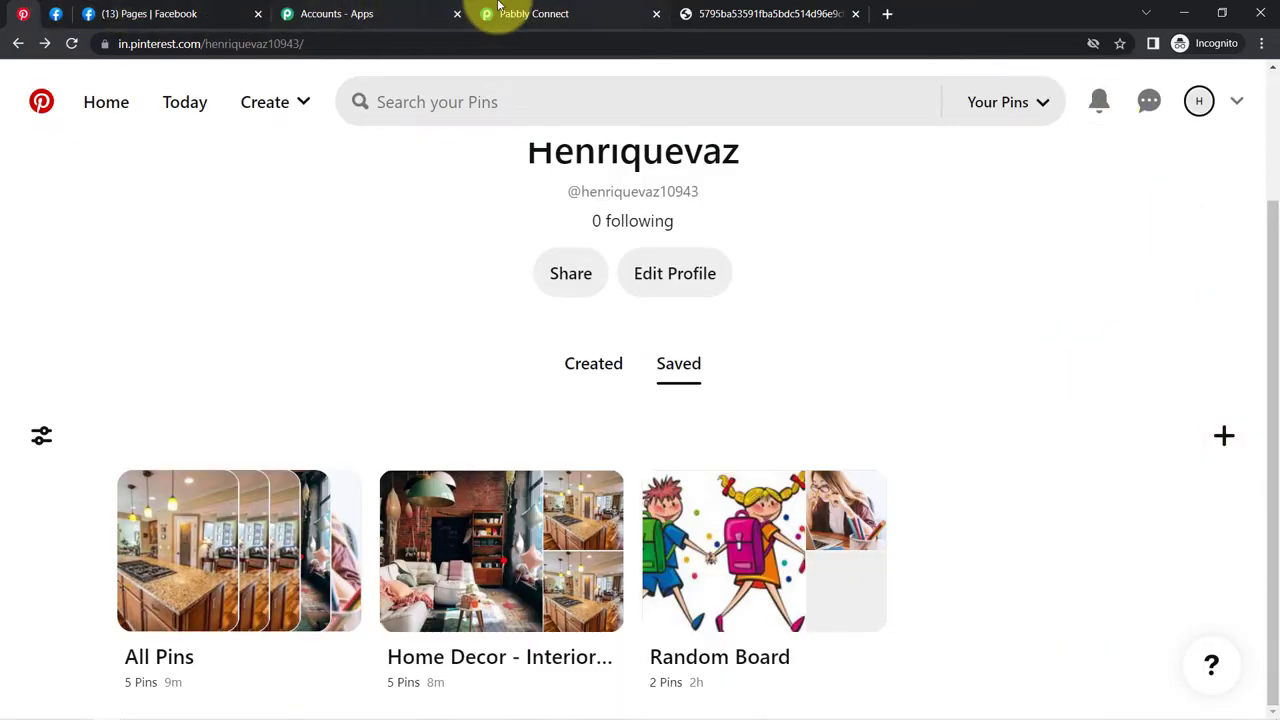
- Review the workflow's Every 10 Minutes Pinterest trigger, then reload the HomeDecor Facebook page
click(490, 13)
drag(1276, 598, 1268, 128)
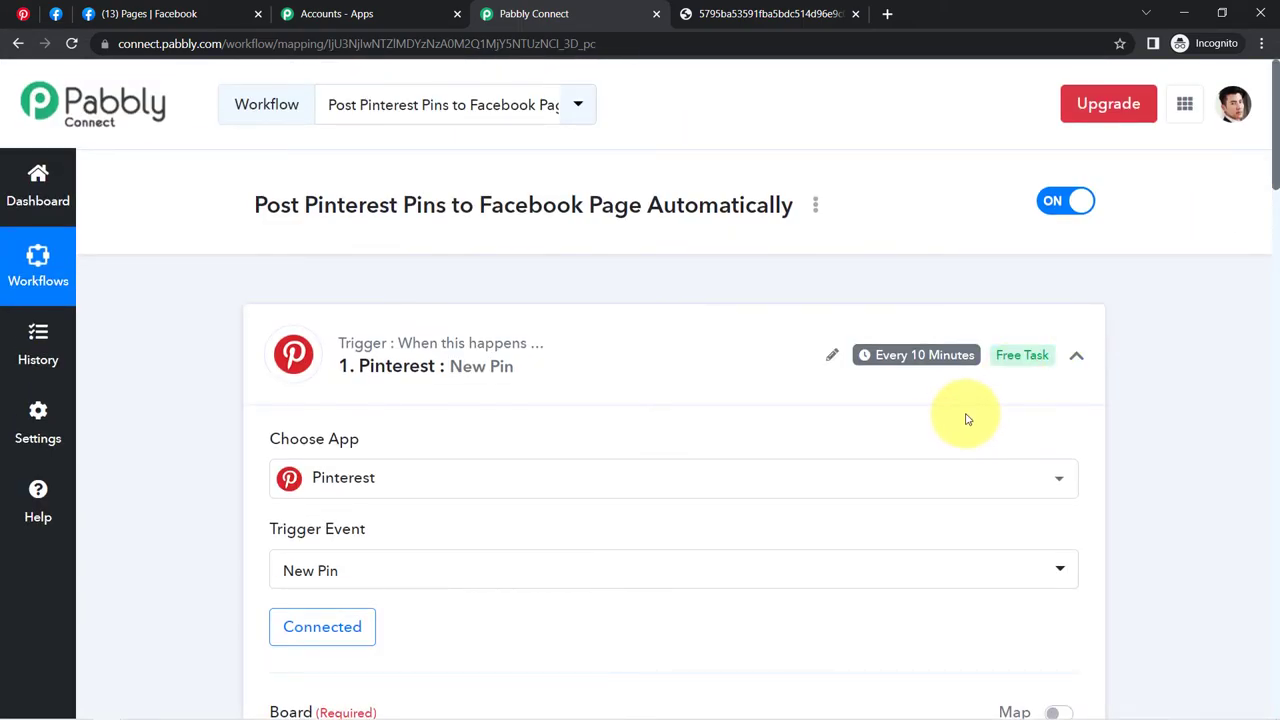
mouse_move(917, 355)
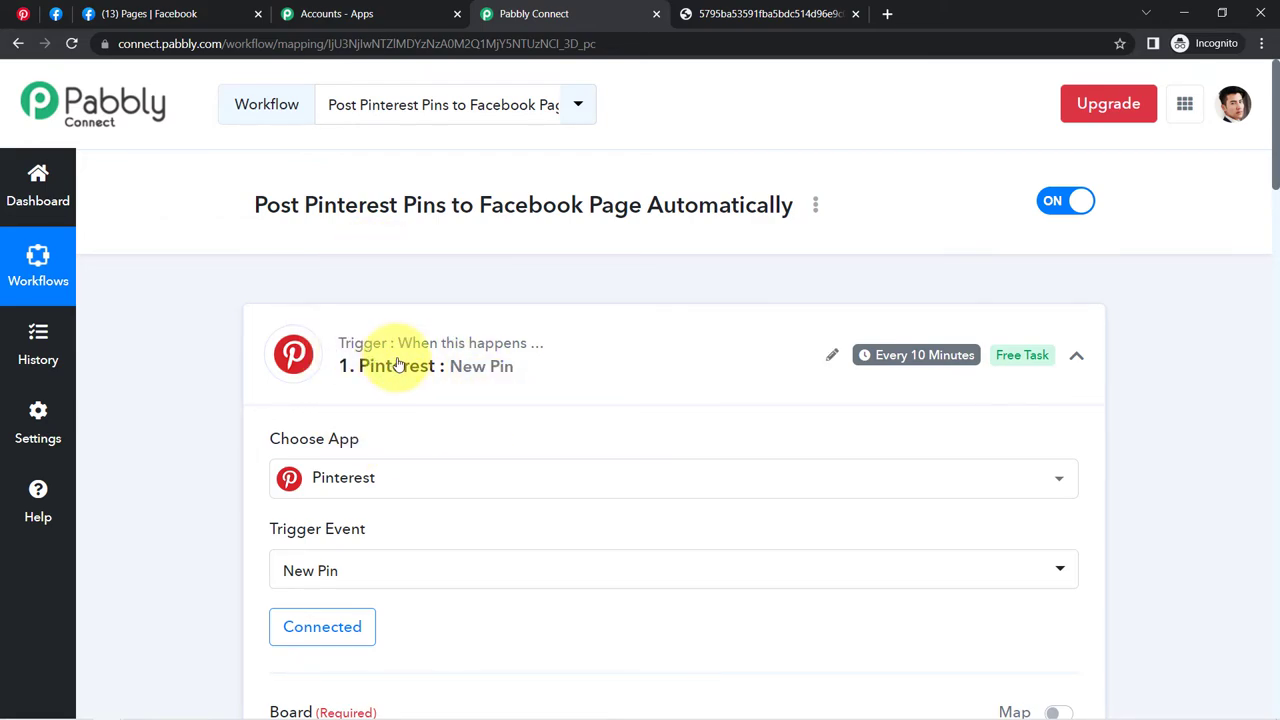
drag(1272, 130, 1268, 80)
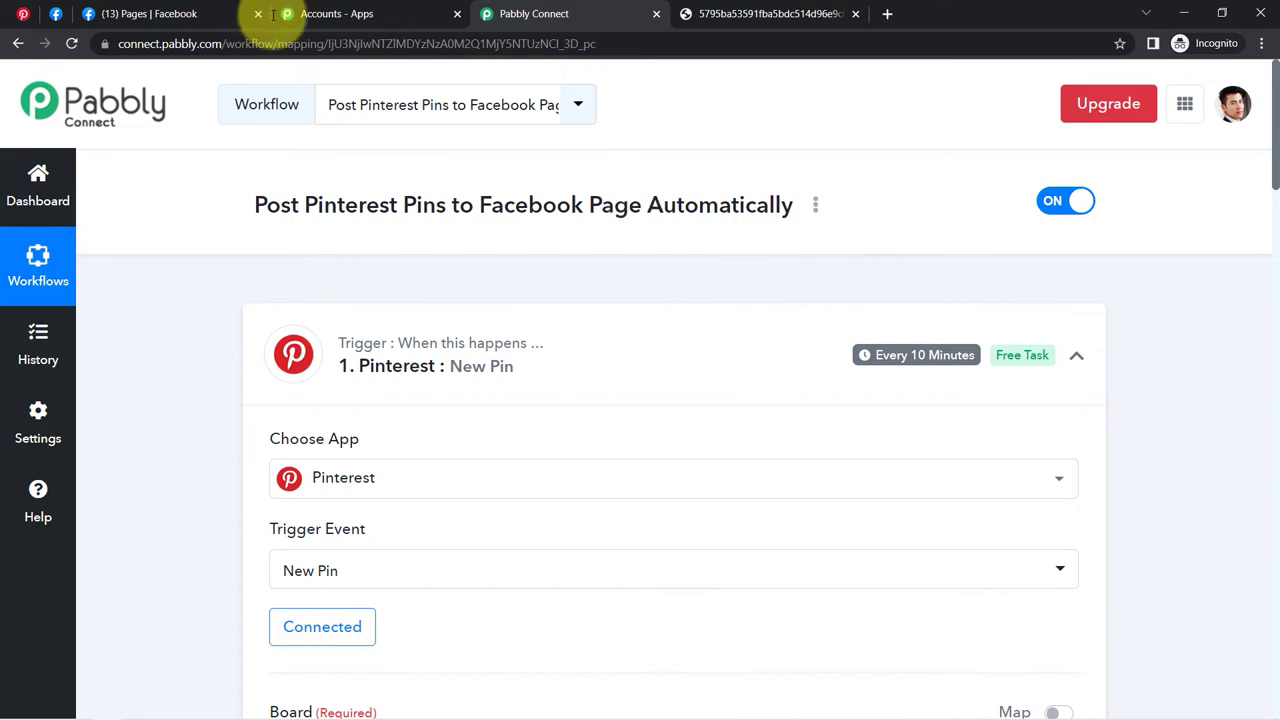
click(55, 13)
click(71, 45)
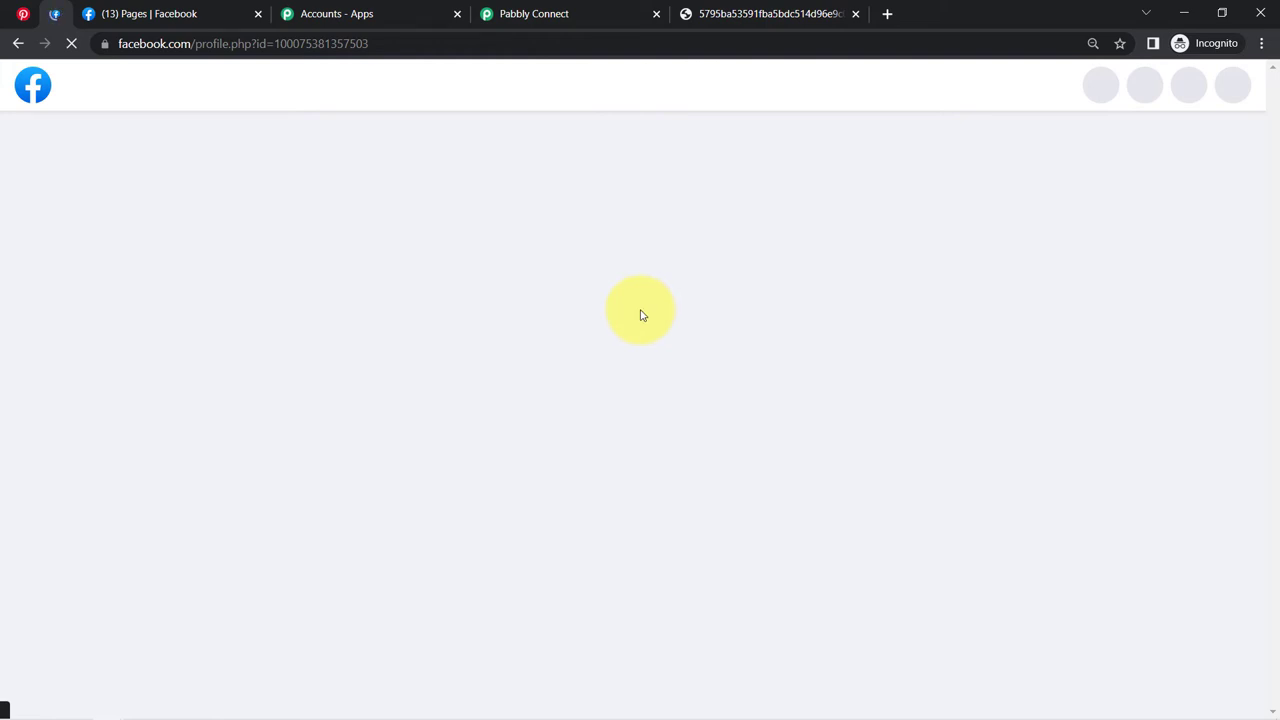
- Find the new Pabbly Connect home-office post on HomeDecor and check its caption against the pin
scroll(640, 309, down, 3)
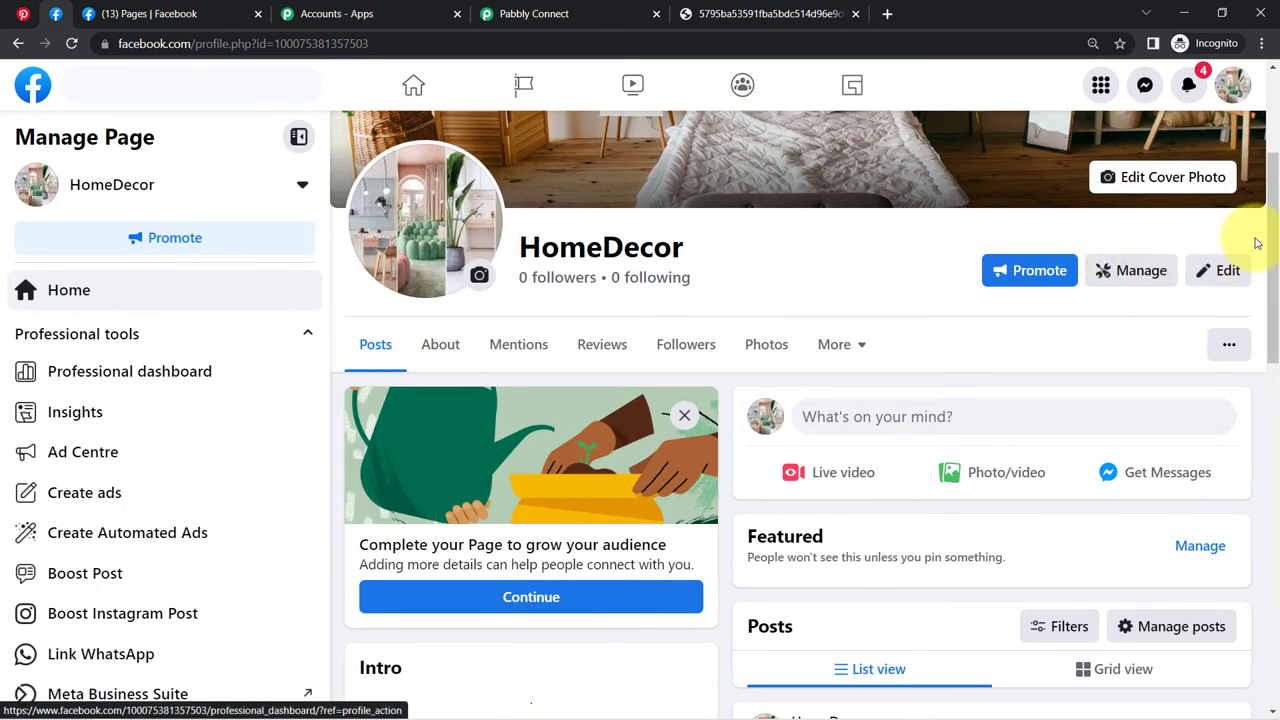
drag(1274, 238, 1273, 375)
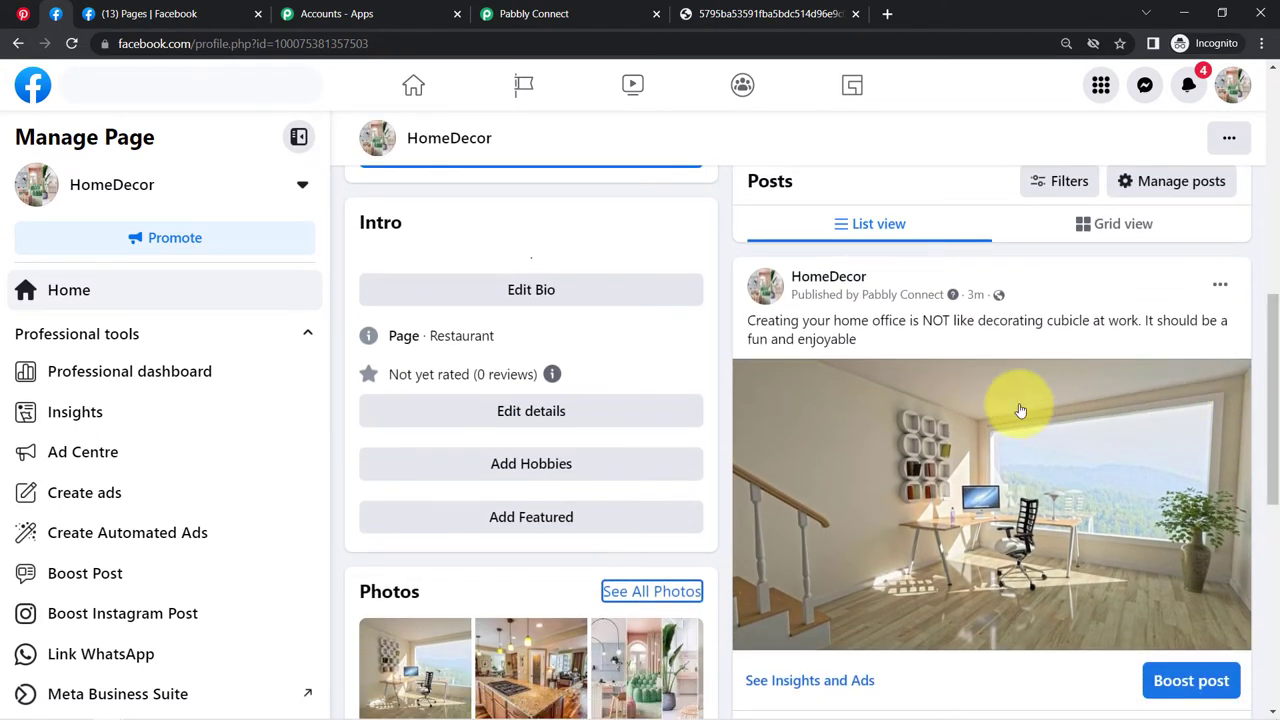
drag(768, 320, 858, 345)
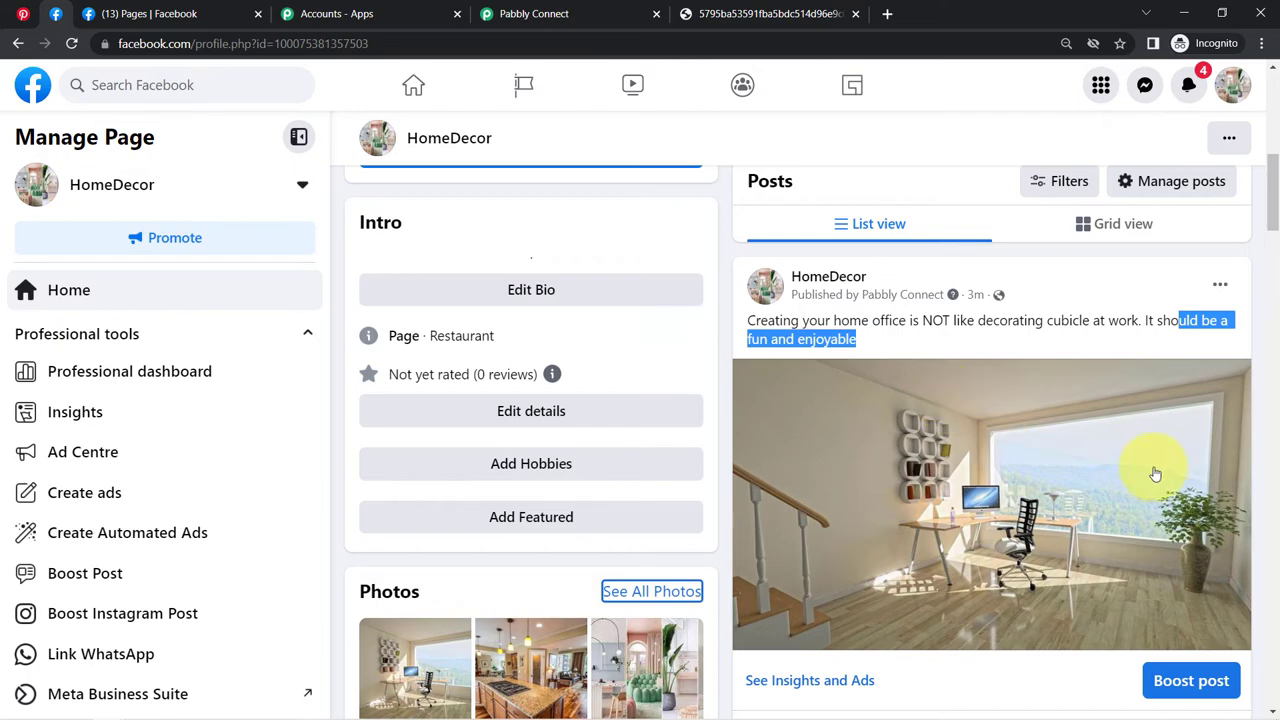
scroll(1119, 483, down, 2)
scroll(1066, 314, up, 1)
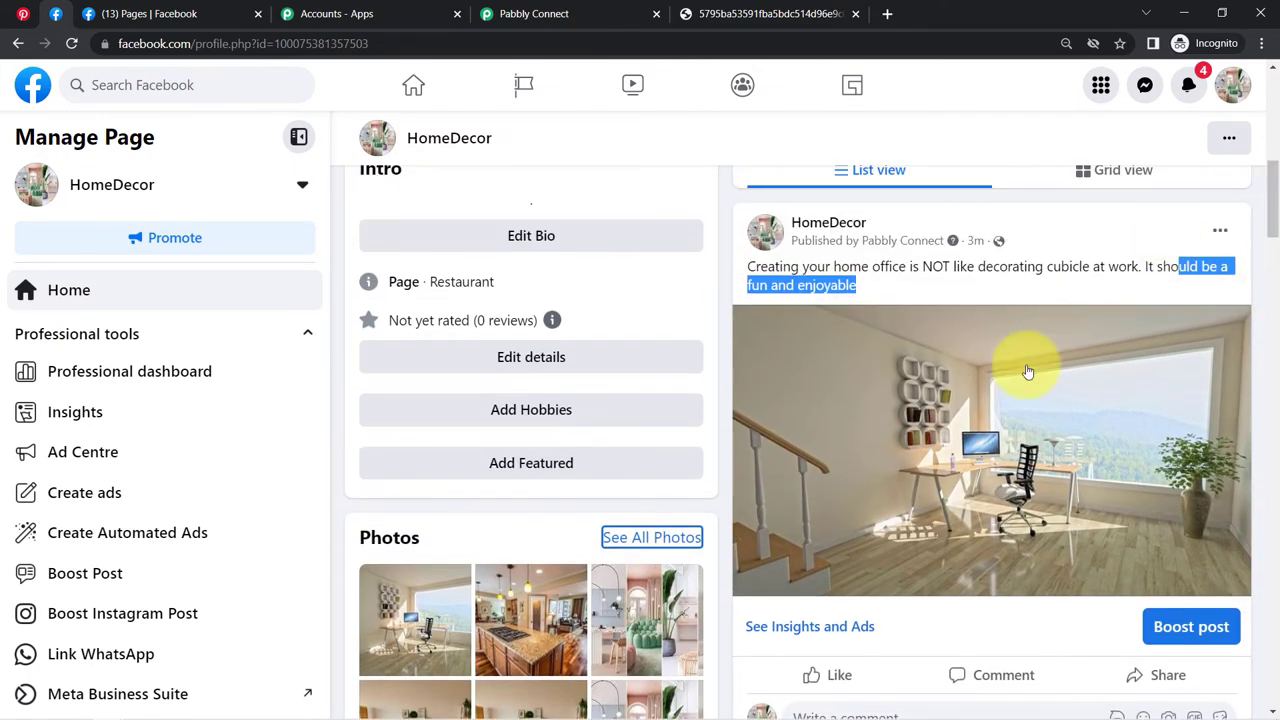
click(23, 13)
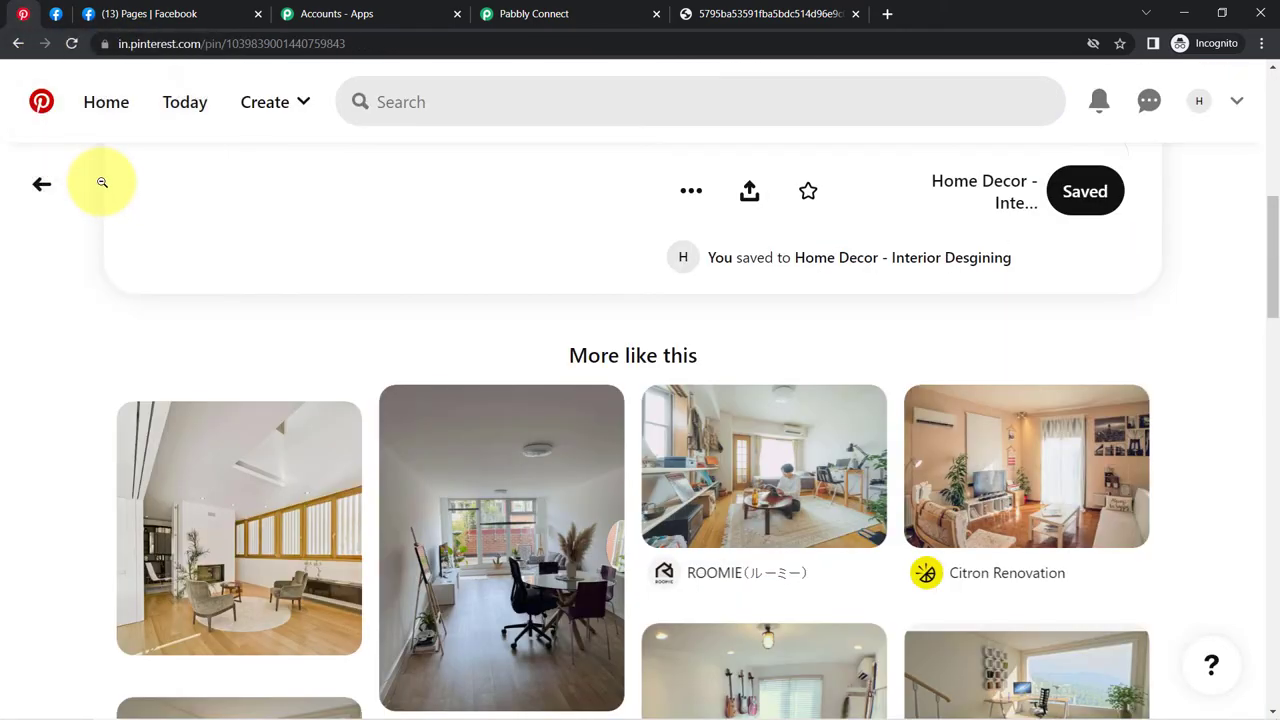
click(128, 14)
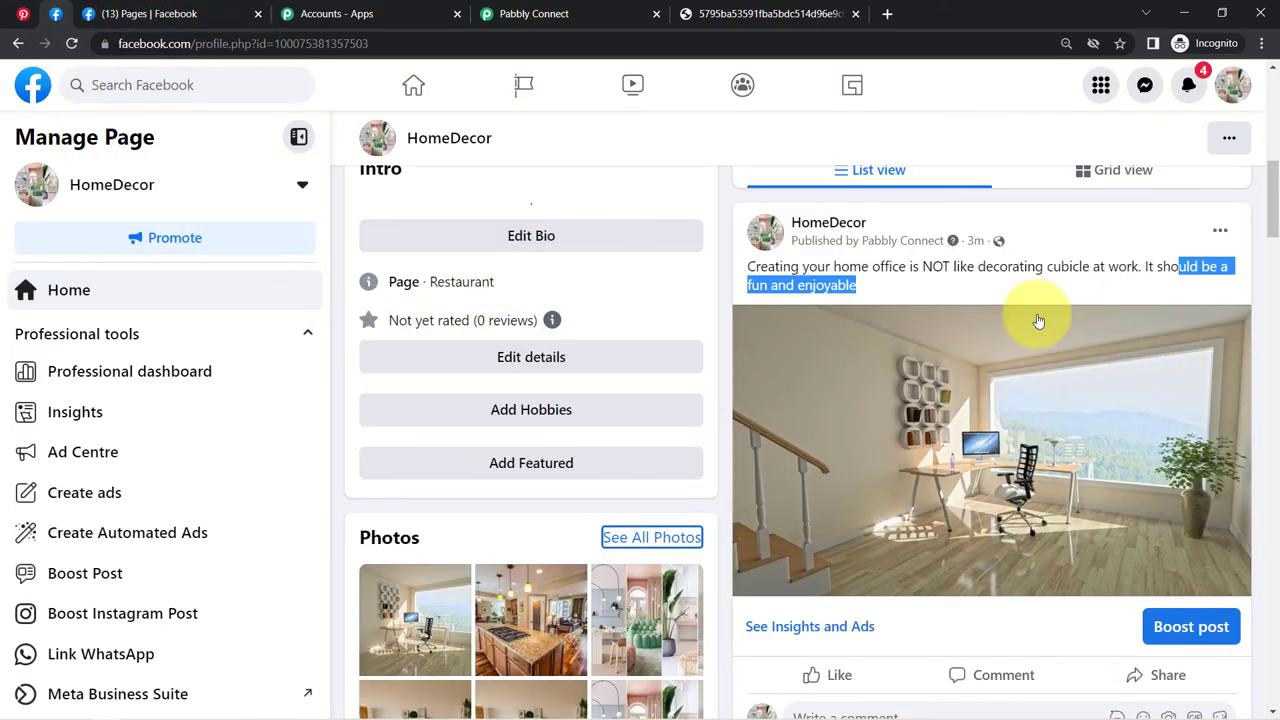
click(519, 10)
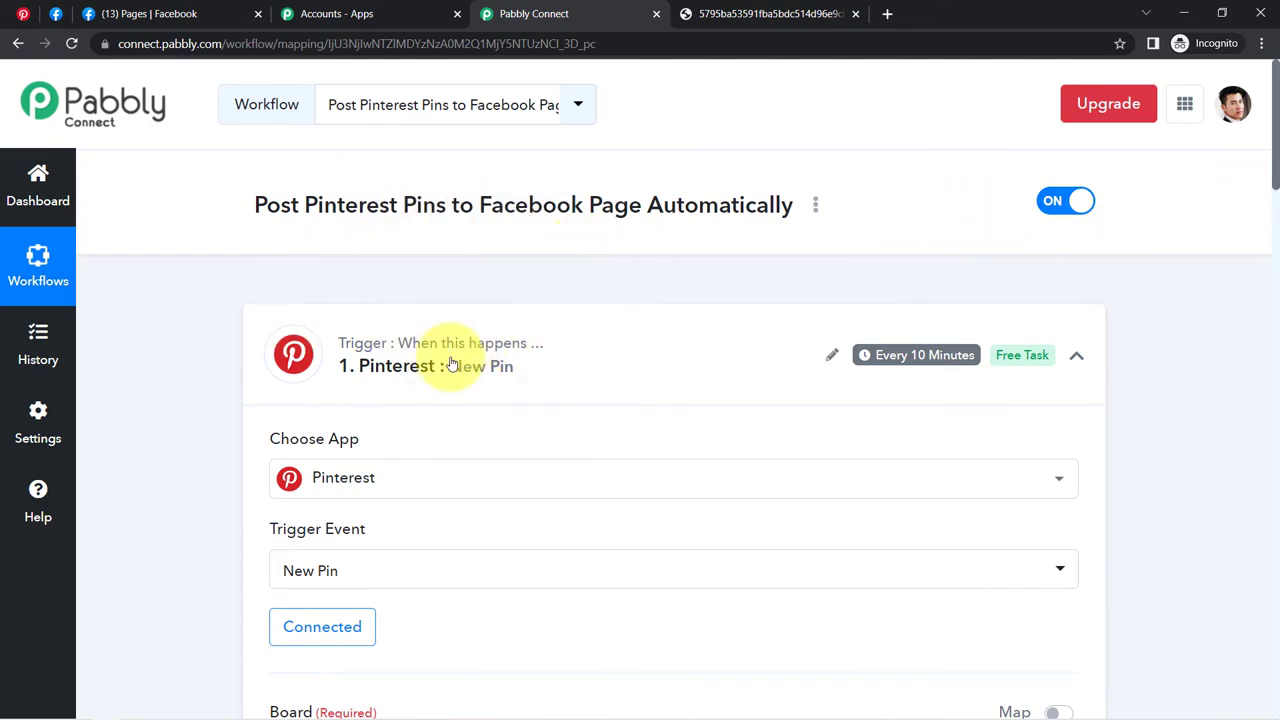
- Collapse the Pinterest and Facebook Pages steps, then select the link in the Share Workflow Link dialog
click(505, 378)
click(376, 550)
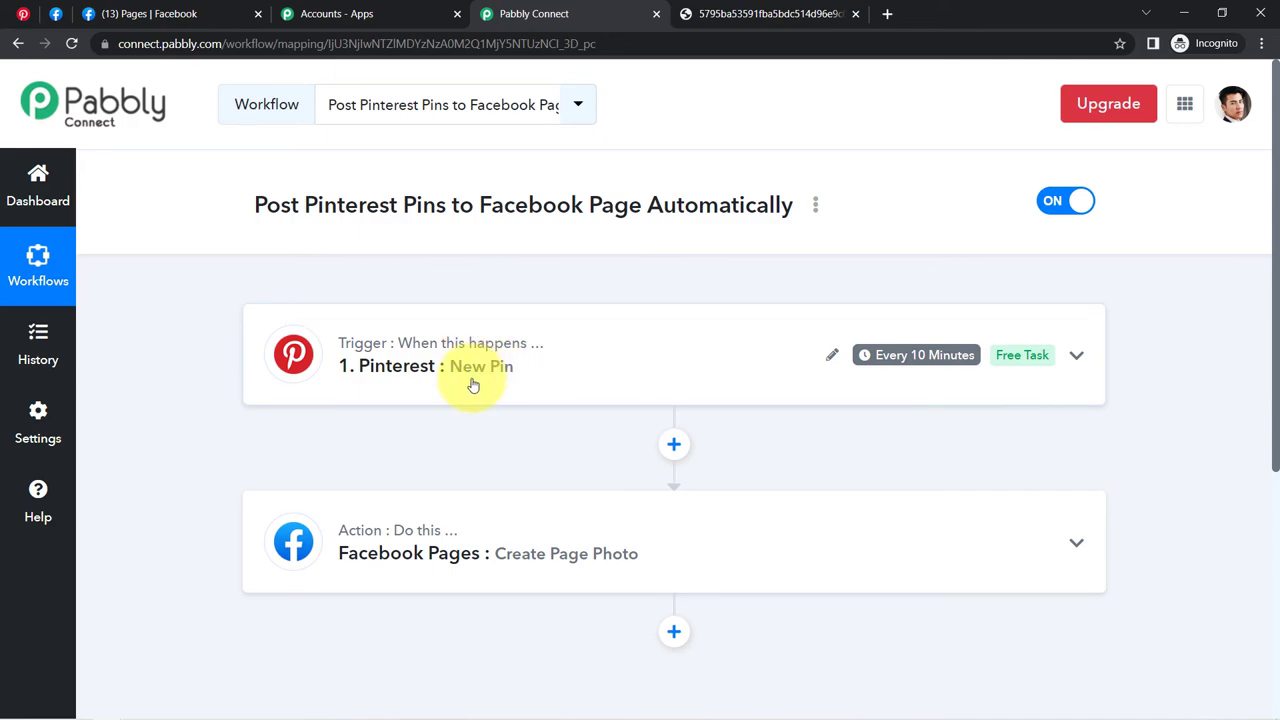
click(816, 205)
click(714, 307)
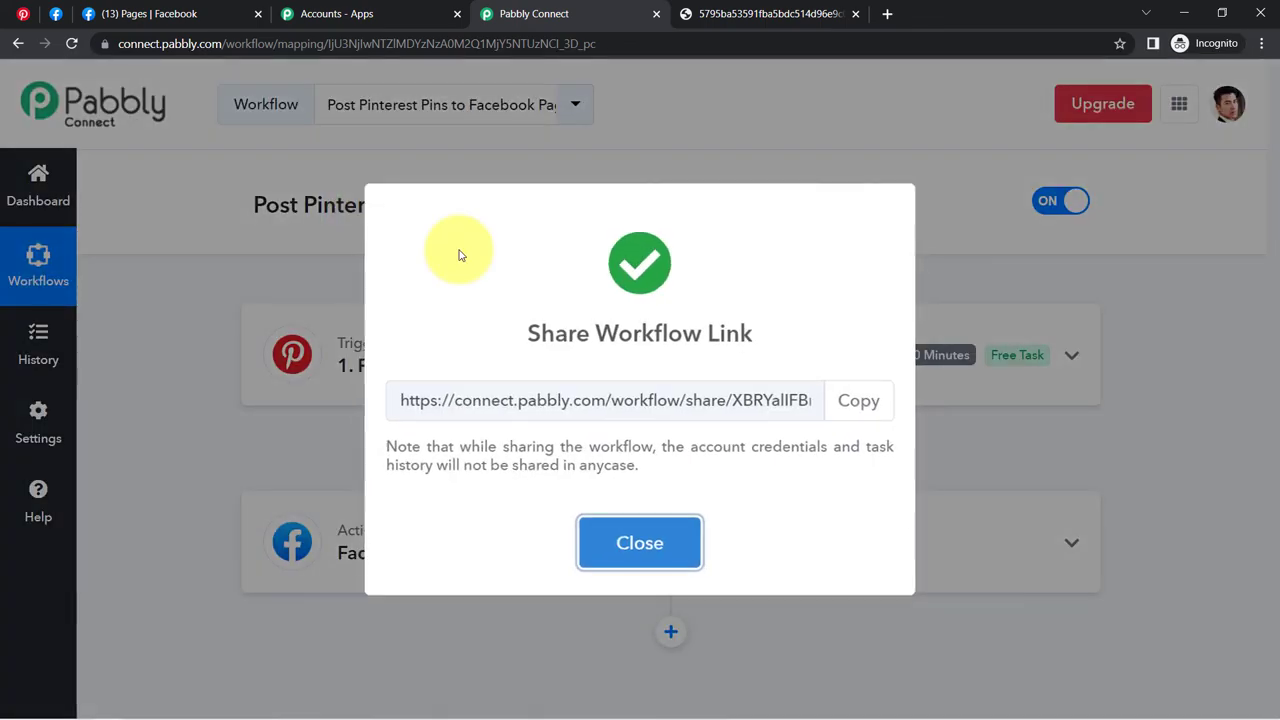
triple_click(660, 395)
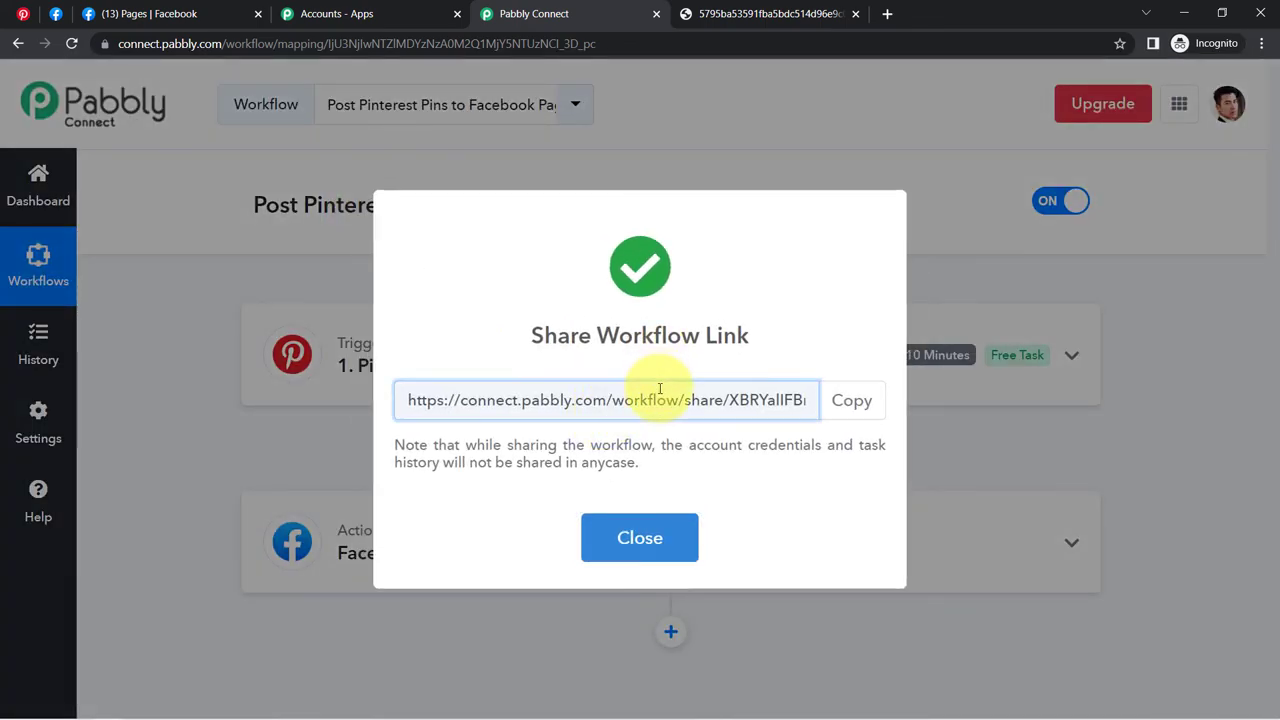